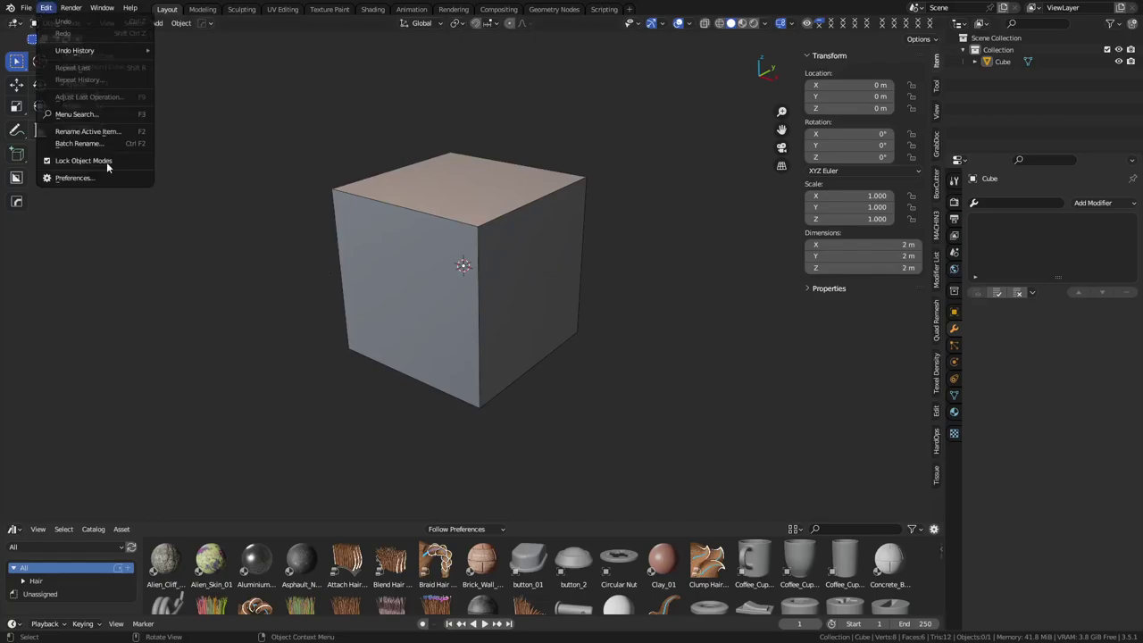
Step: Find the Tissue add-on in the preferences and expand its details to check that it is enabled
left_click(111, 176)
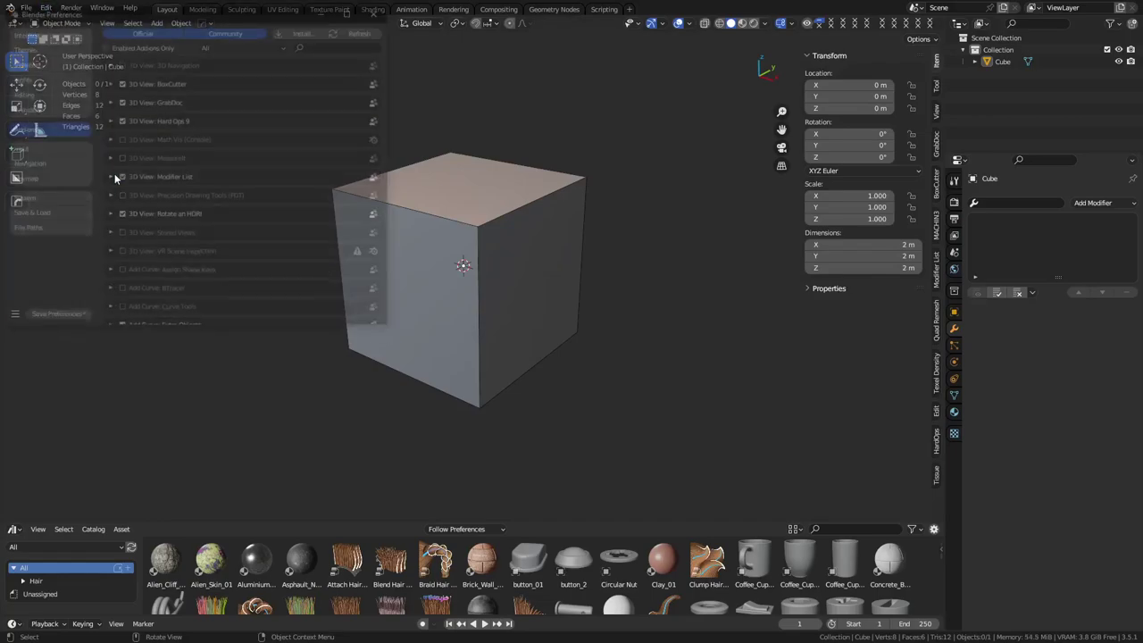
left_click(336, 45)
type("t")
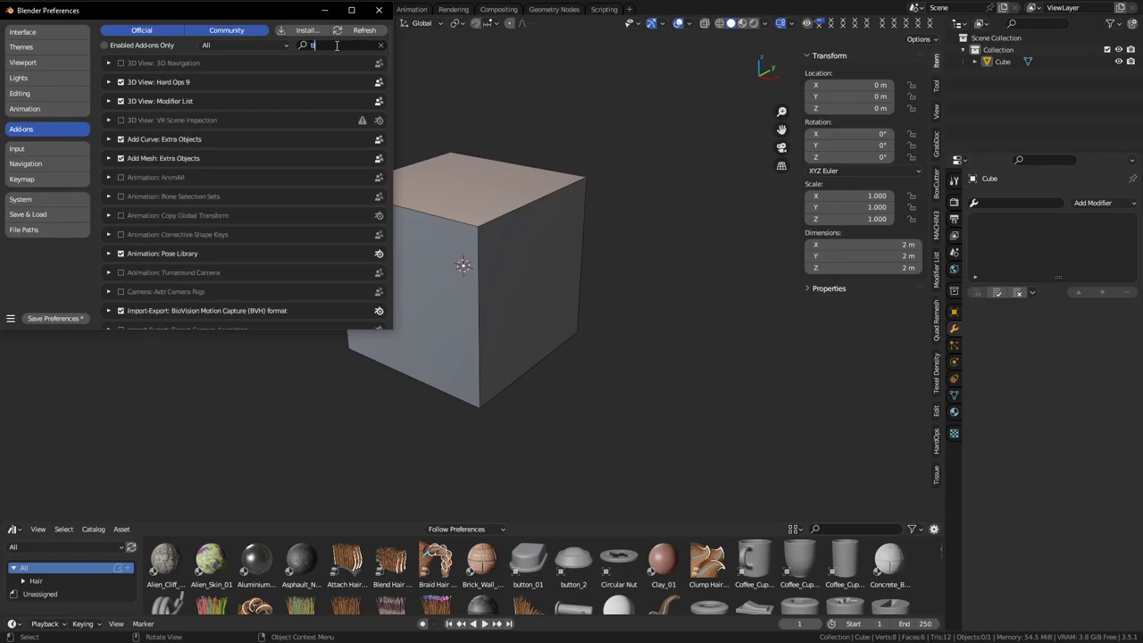
type("issue")
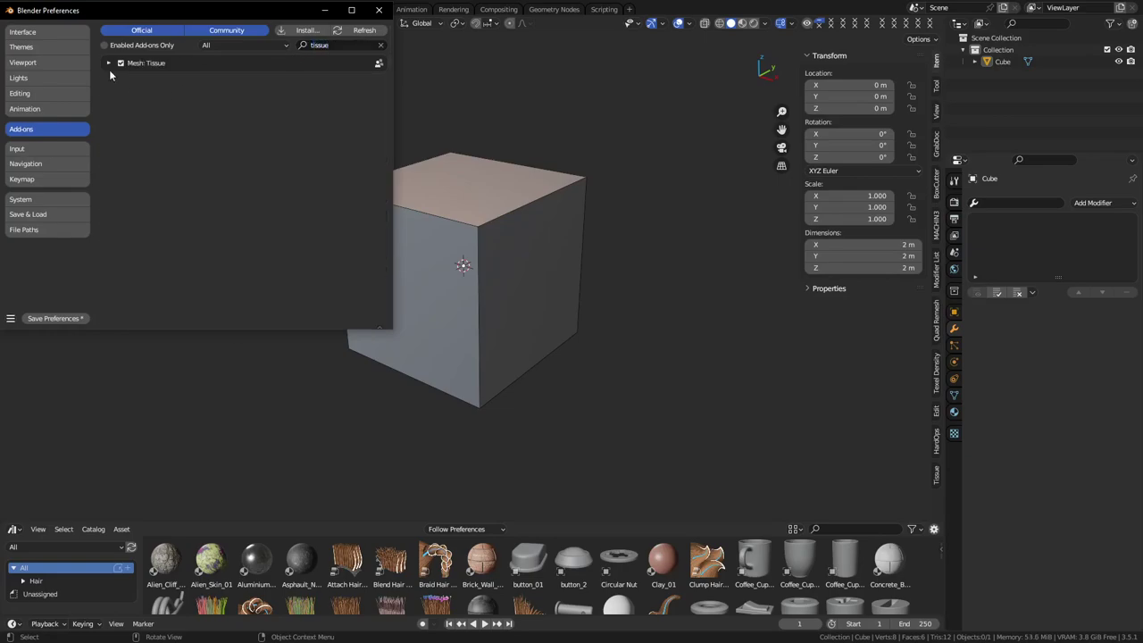
left_click(108, 64)
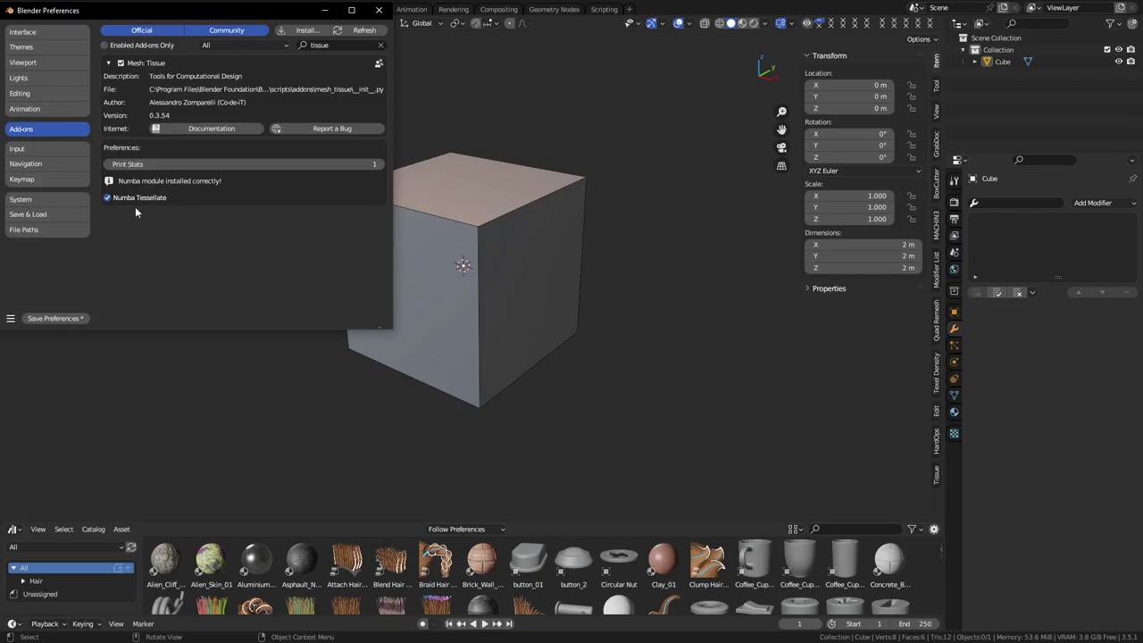
left_click(380, 11)
Step: Scale the default cube's mesh down along Z into a flat slab about 0.14 m thick
left_click(516, 257)
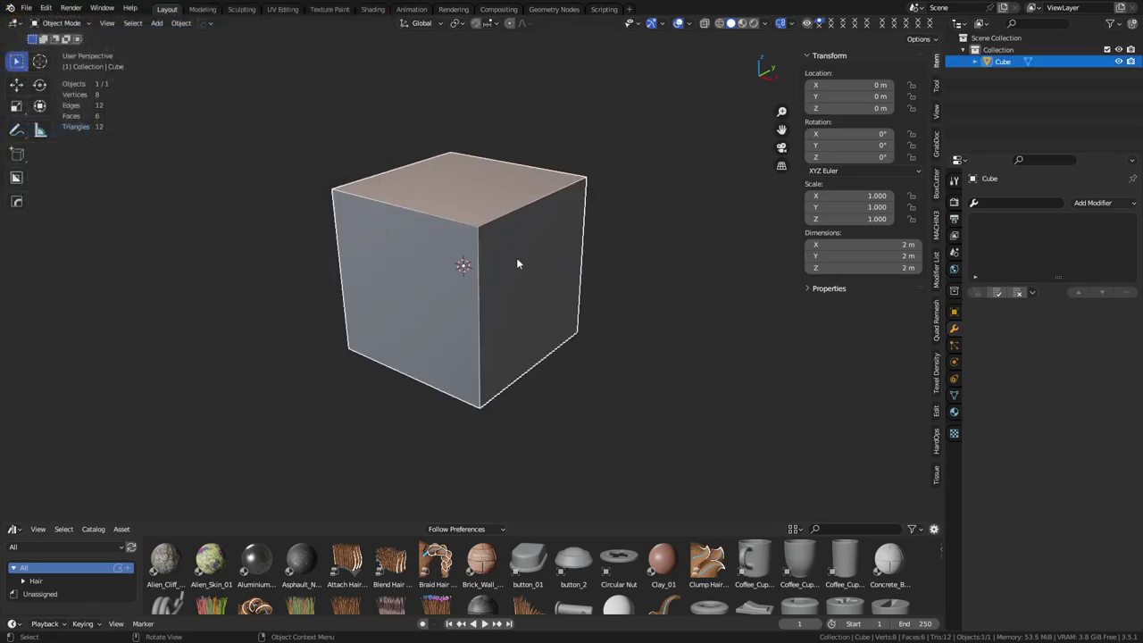
key("ctrl+Tab")
left_click(557, 265)
key("s")
key("z")
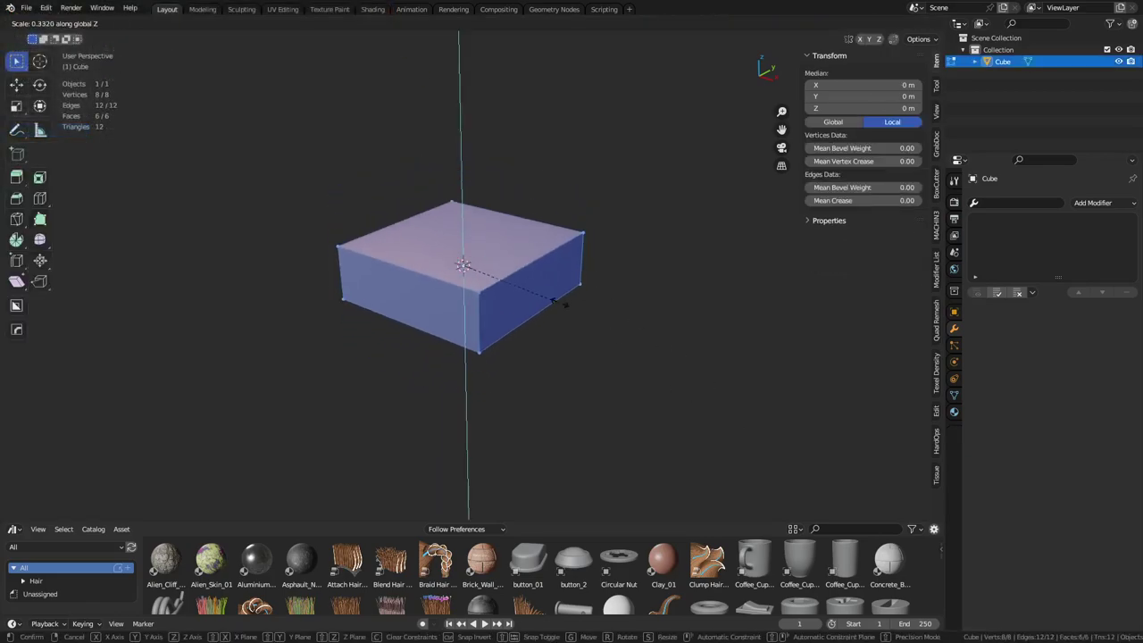
left_click(484, 265)
Step: Add two centred perpendicular loop cuts that divide the slab into four equal quarters
key("3")
left_click(495, 275)
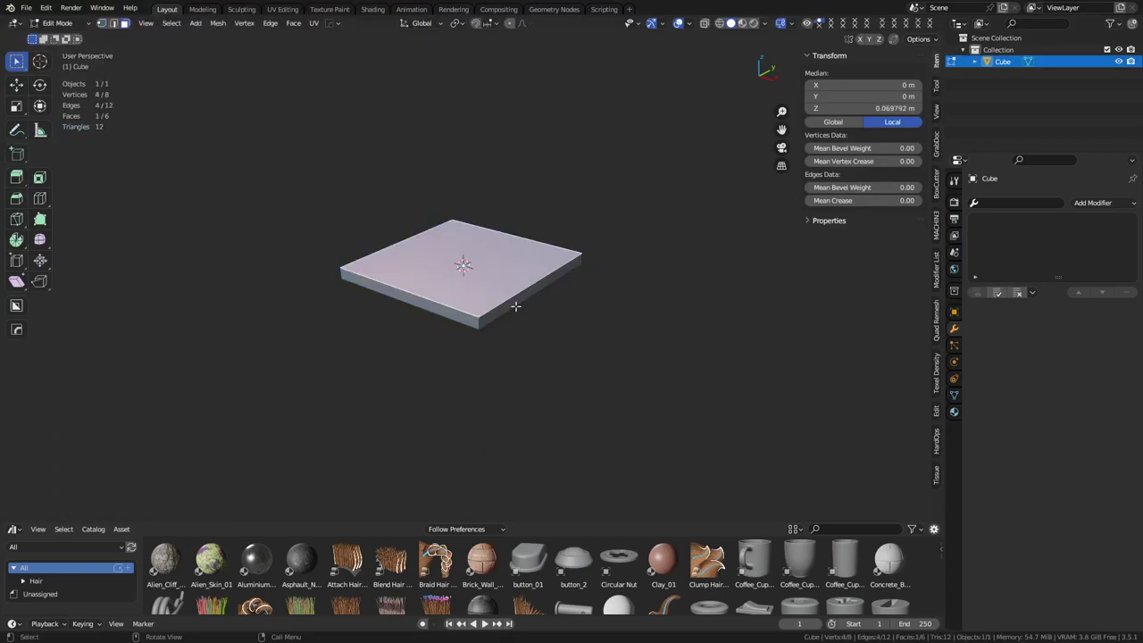
scroll(536, 316, "up", 2)
scroll(580, 344, "up", 1)
key("ctrl+r")
left_click(547, 308)
right_click(548, 308)
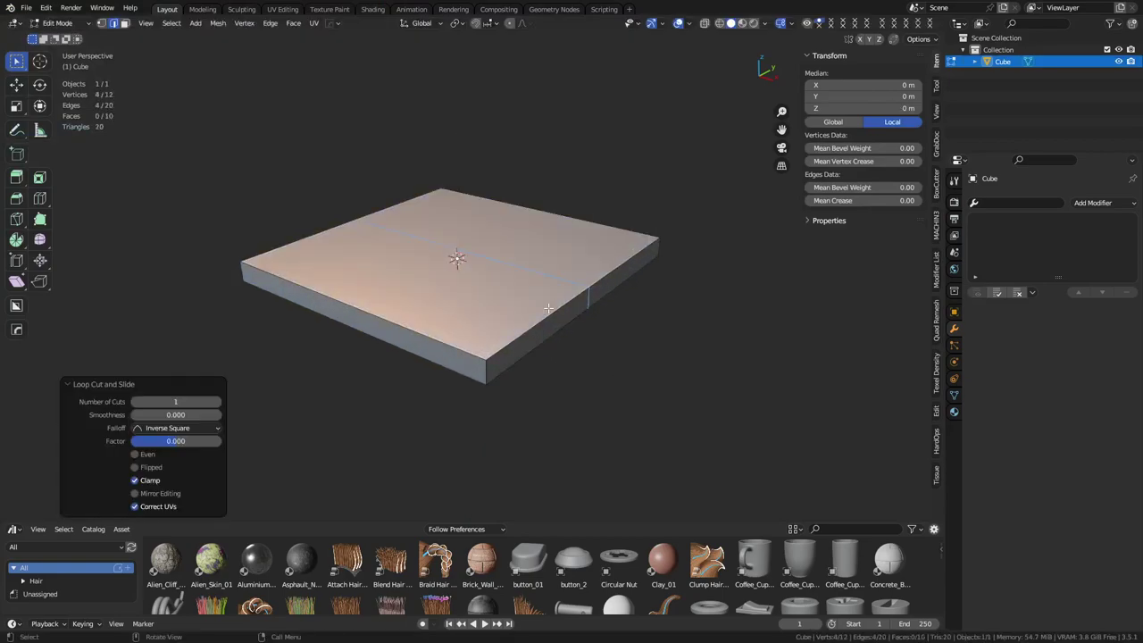
key("ctrl+r")
left_click(390, 298)
right_click(390, 299)
Step: Select the four quarter faces on both the upper and lower sides and inset them together by about 0.117 m
left_click(470, 310)
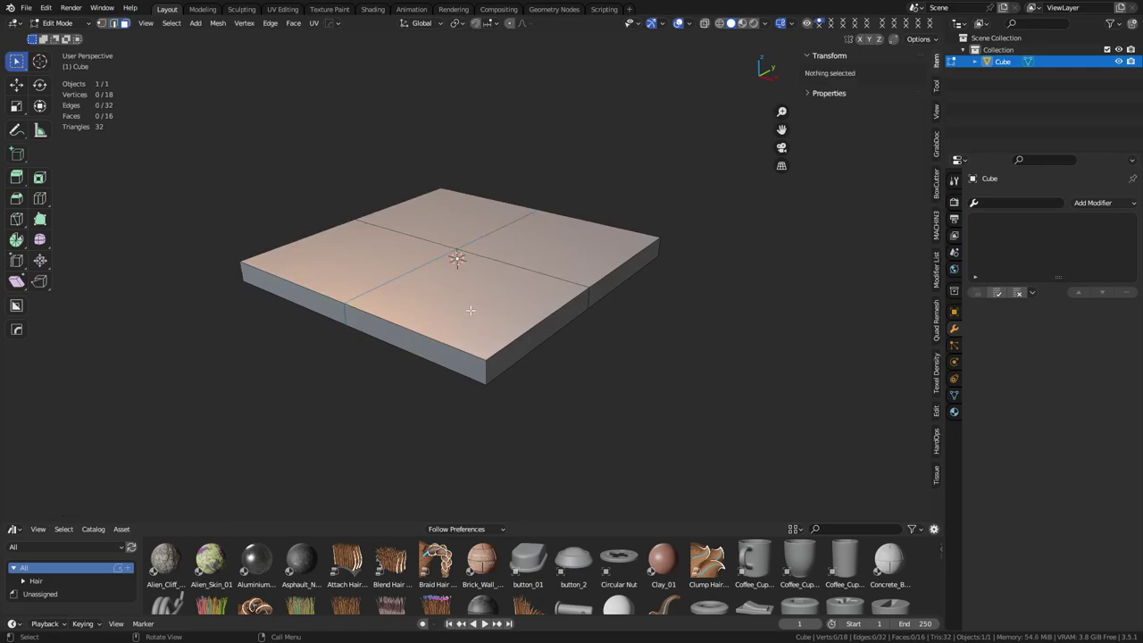
middle_click_drag(474, 301, 481, 350)
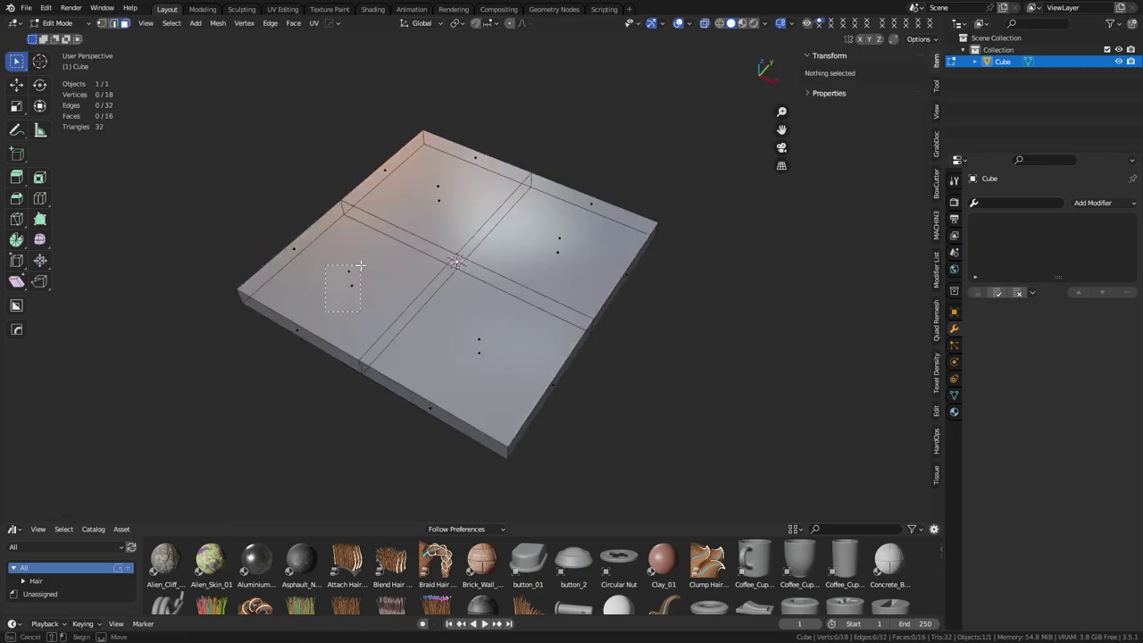
left_click(327, 312)
left_click(519, 323, "shift")
left_click(571, 236, "shift")
left_click_drag(387, 231, 482, 175, "shift")
key("alt+z")
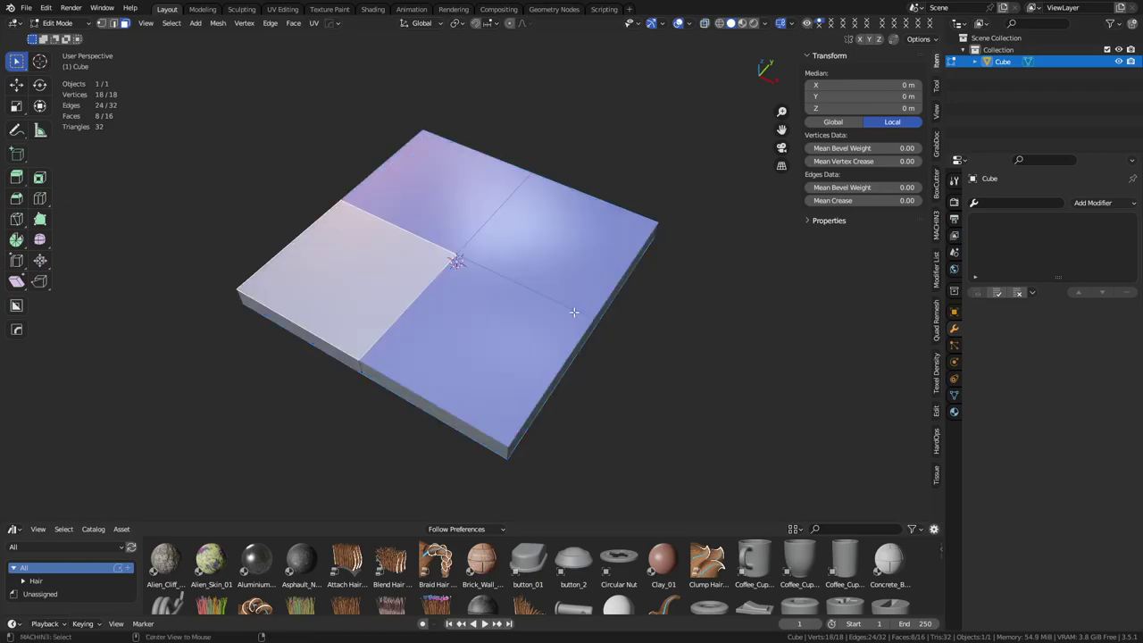
key("i")
left_click(669, 408)
Step: Sink the inset faces on both sides into the slab by about 0.024 m without adding thickness
key("i")
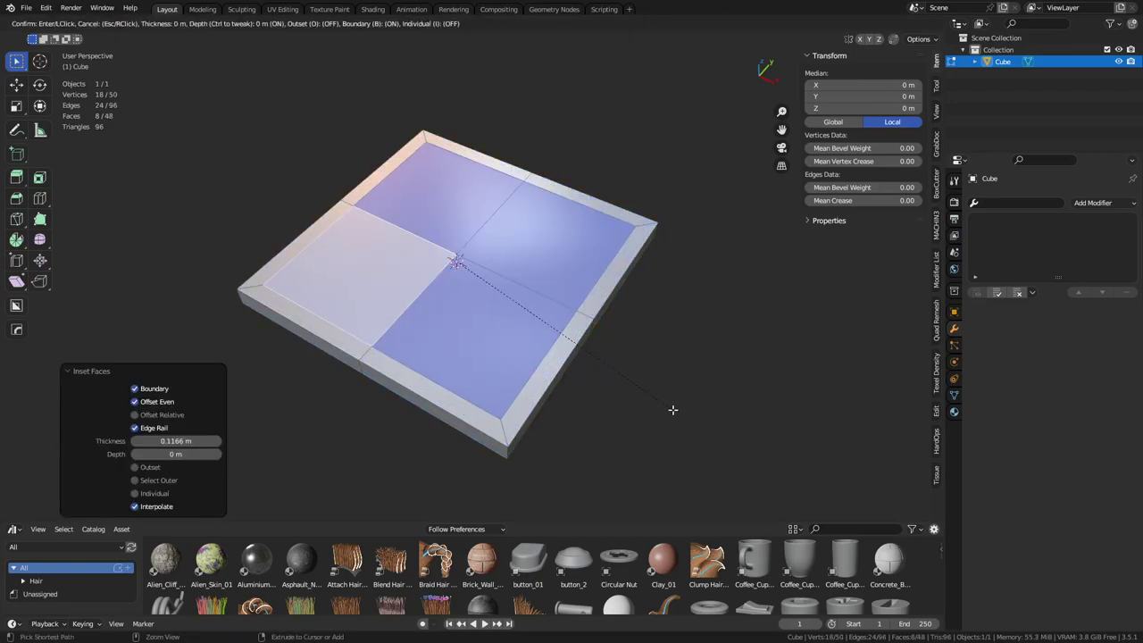
key("ctrl")
left_click(669, 408)
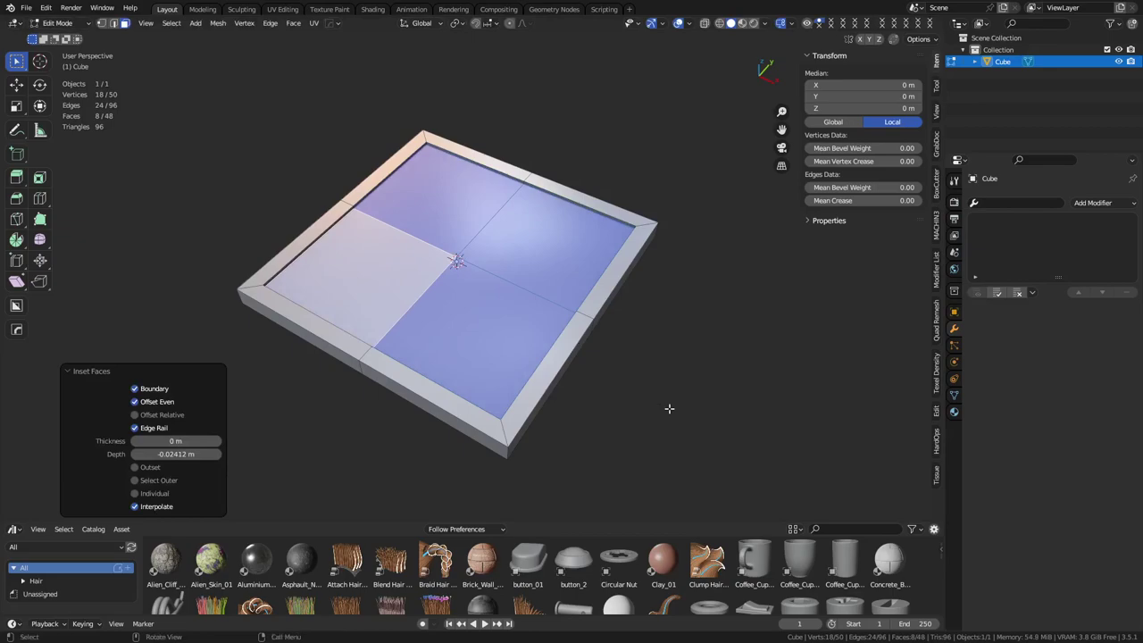
Step: Inset each selected face individually by about 0.024 m, and sink the resulting panes about 0.021 m deep
key("i")
key("i")
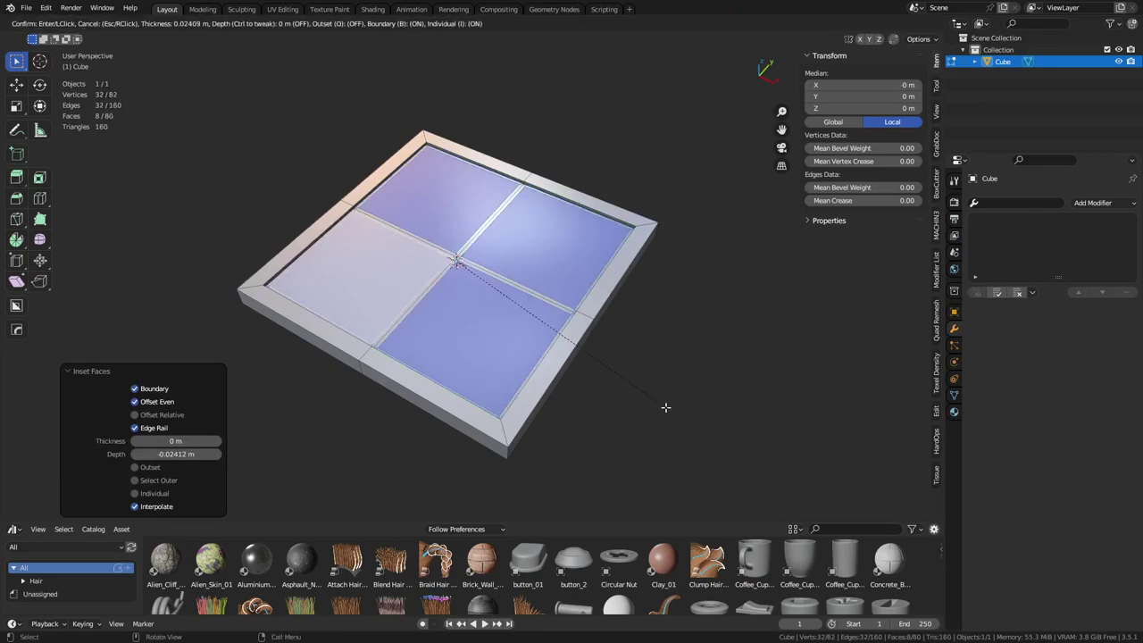
left_click(665, 407)
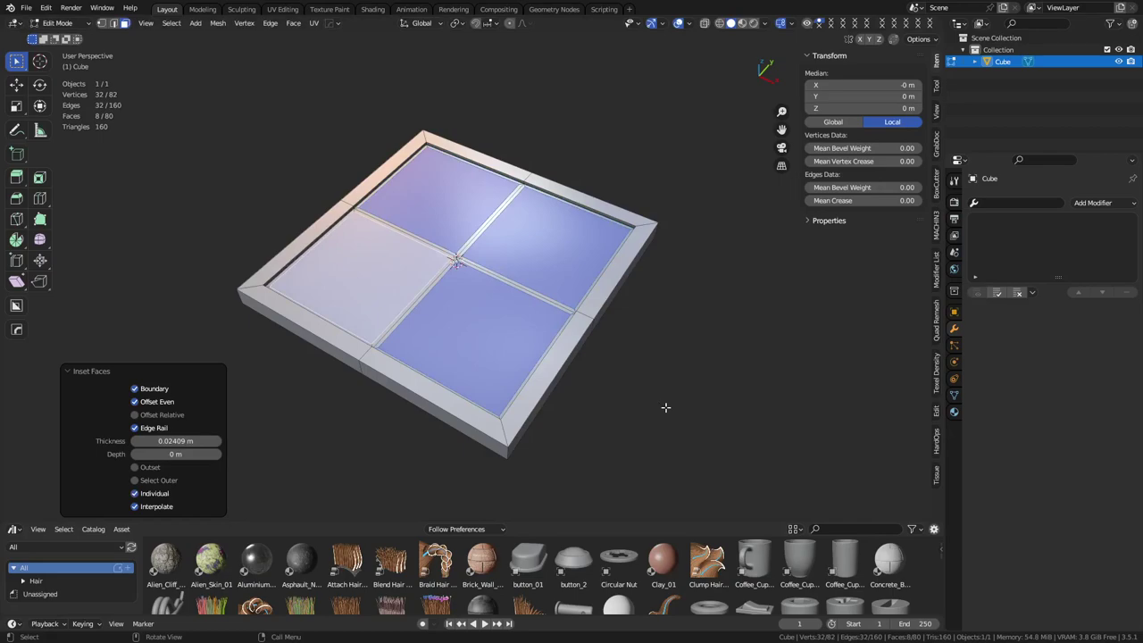
key("i")
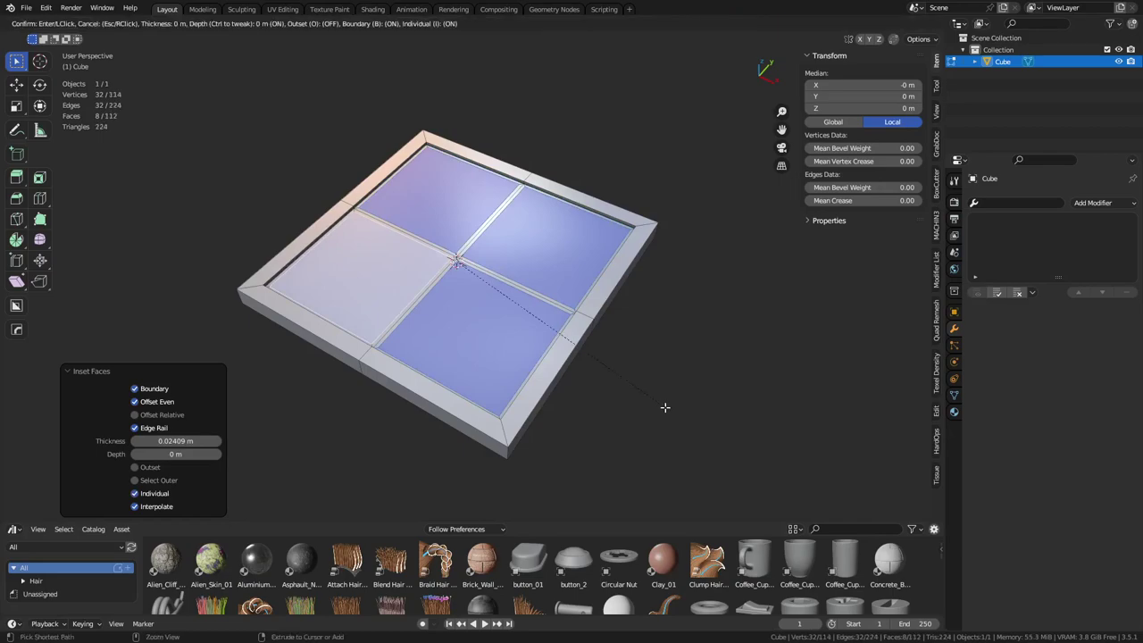
left_click(665, 407)
Step: Flatten the selected pane faces to zero along Z and delete them to open four holes through the frame
type("s")
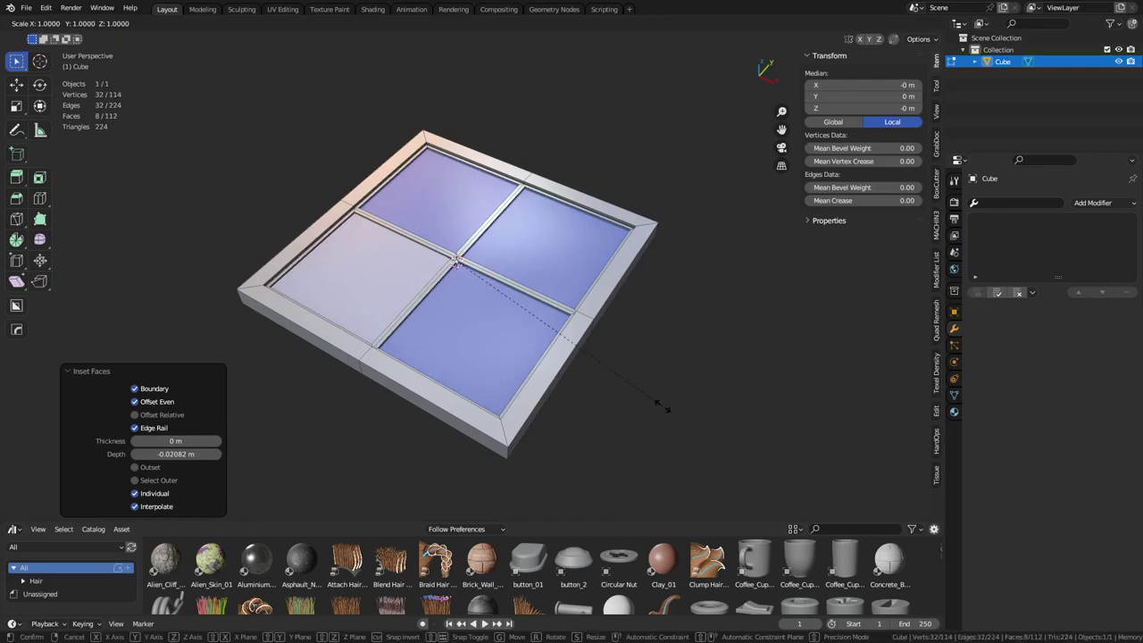
type("z")
type("0")
key("Return")
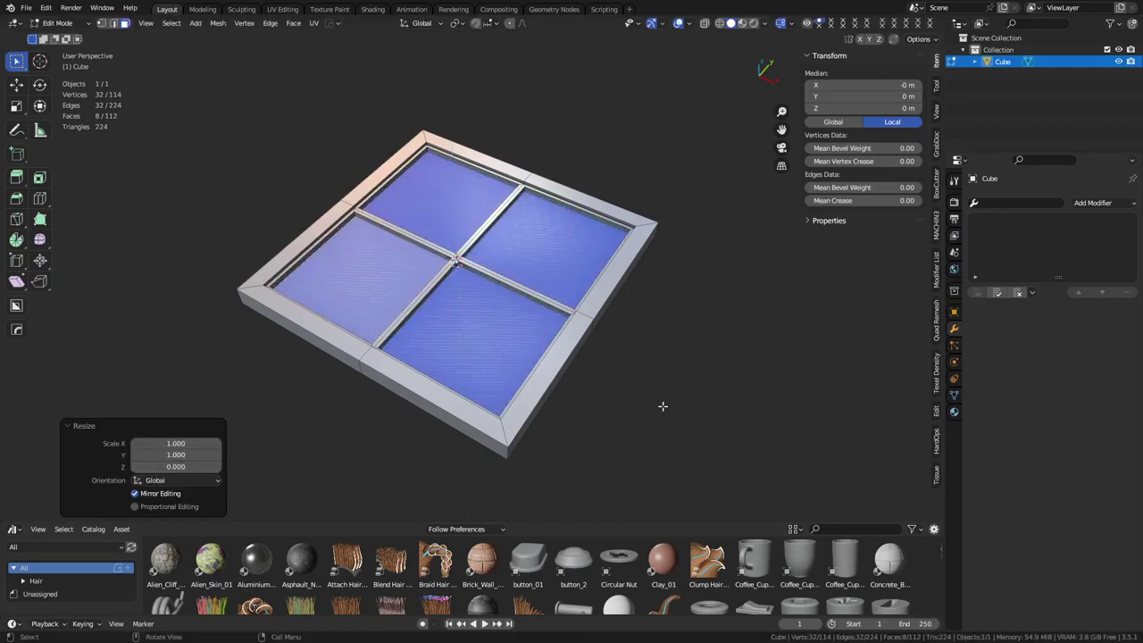
key("x")
left_click(664, 409)
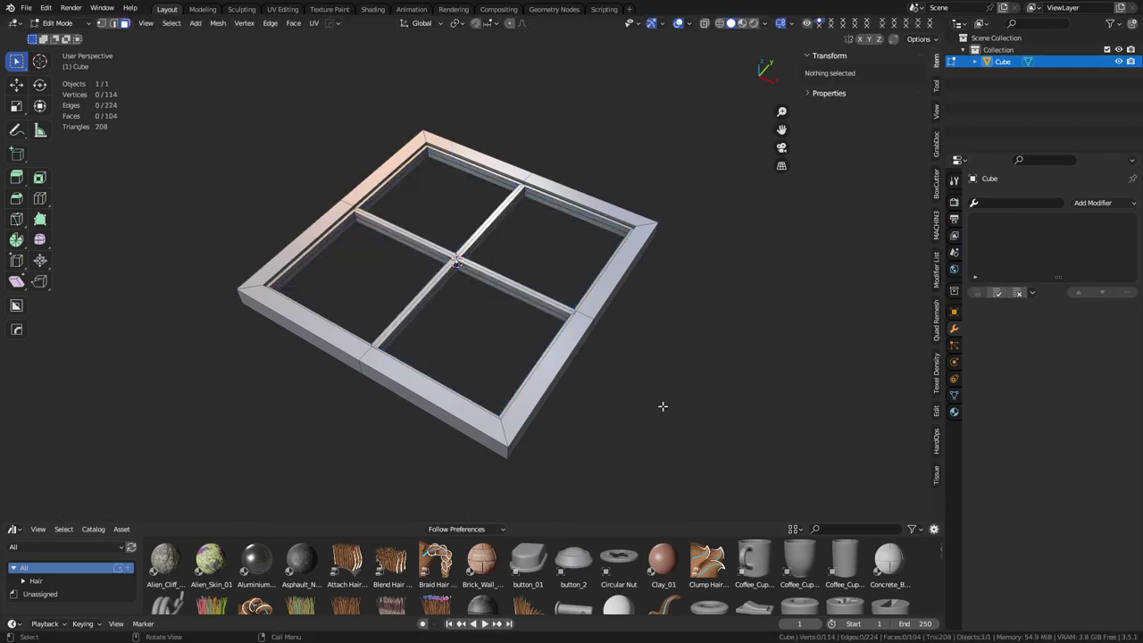
Step: Merge all vertices of the frame by distance at 0.0001 m, and return to Object Mode with nothing selected
key("a")
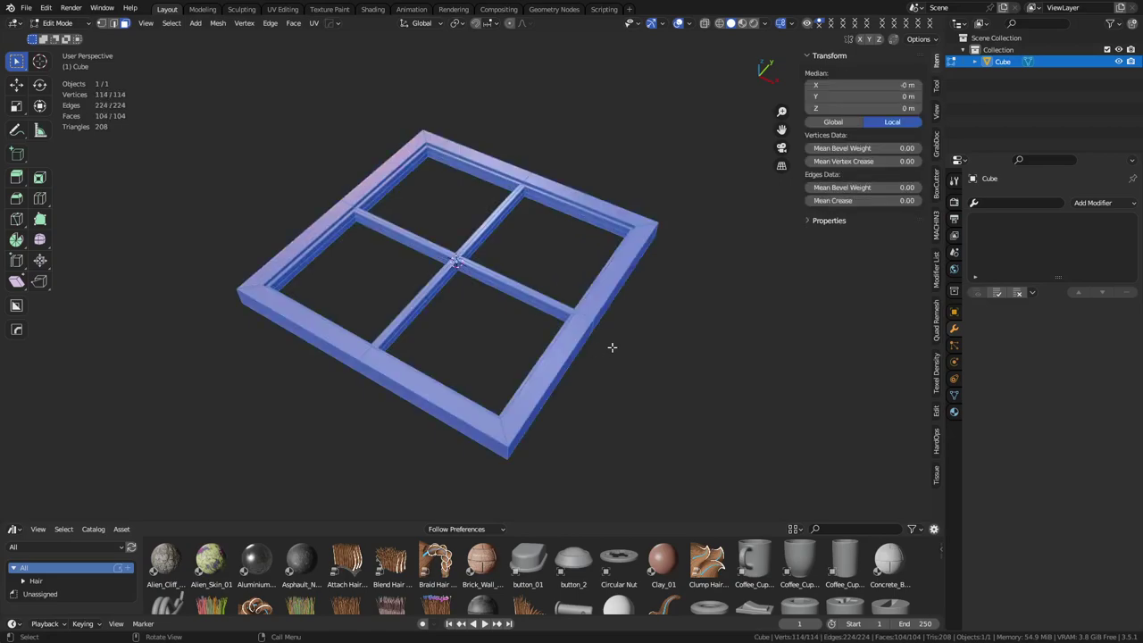
key("m")
left_click(613, 352)
key("ctrl+Tab")
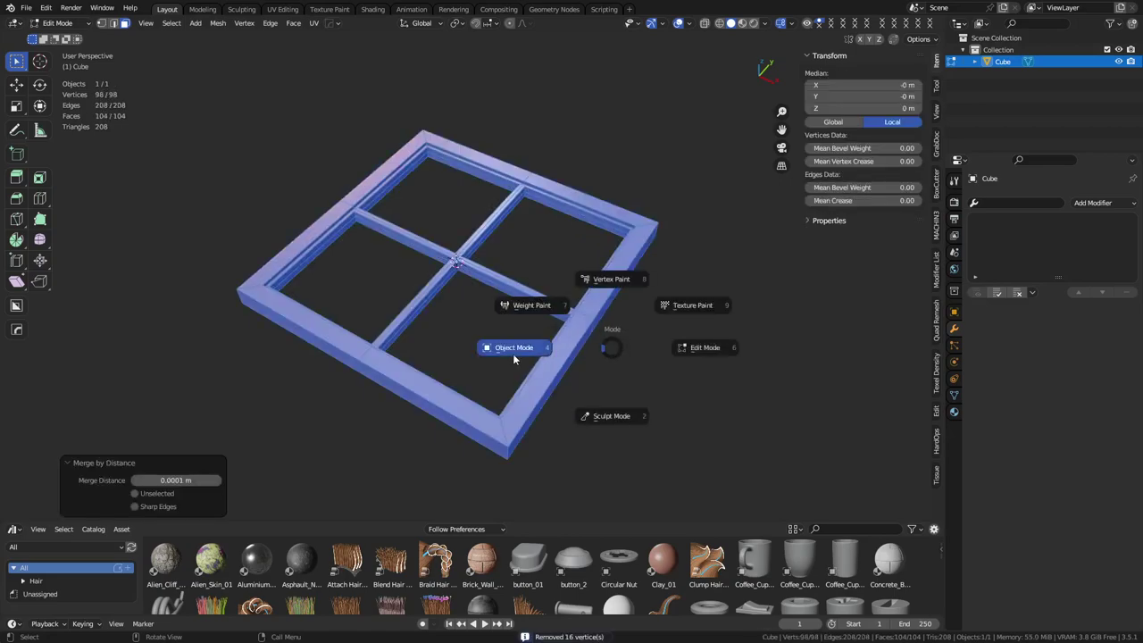
left_click(512, 353)
key("g")
right_click(505, 366)
scroll(639, 335, "down", 5)
left_click(595, 323)
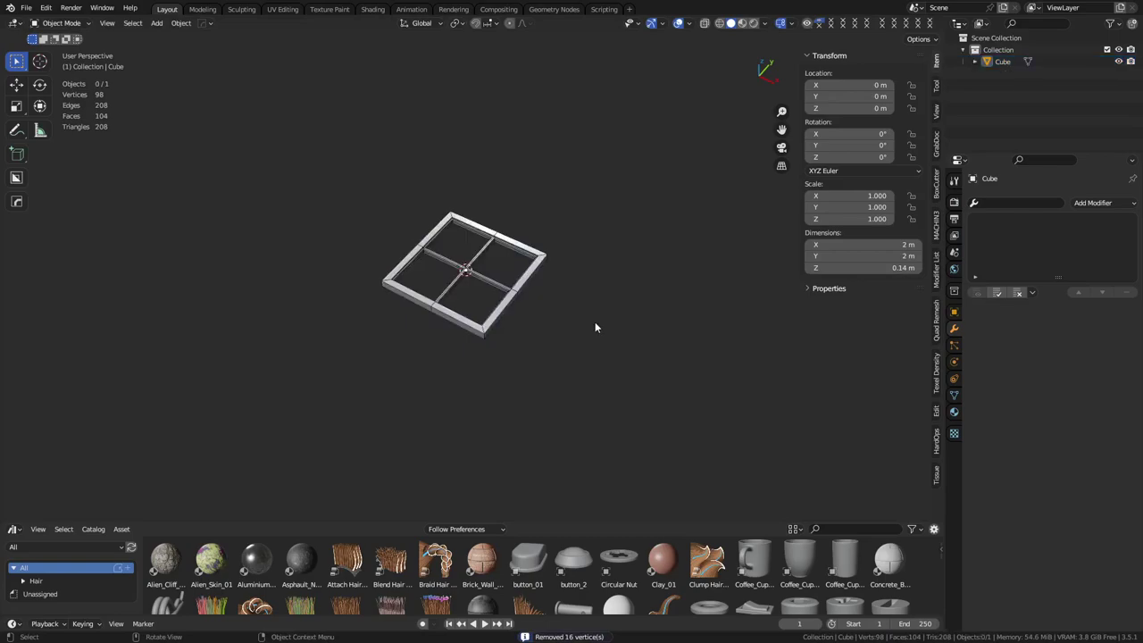
Step: Add a Round Cube mesh and apply the Quadsphere preset to it
middle_click_drag(595, 324, 534, 328, "shift")
scroll(529, 360, "up", 2)
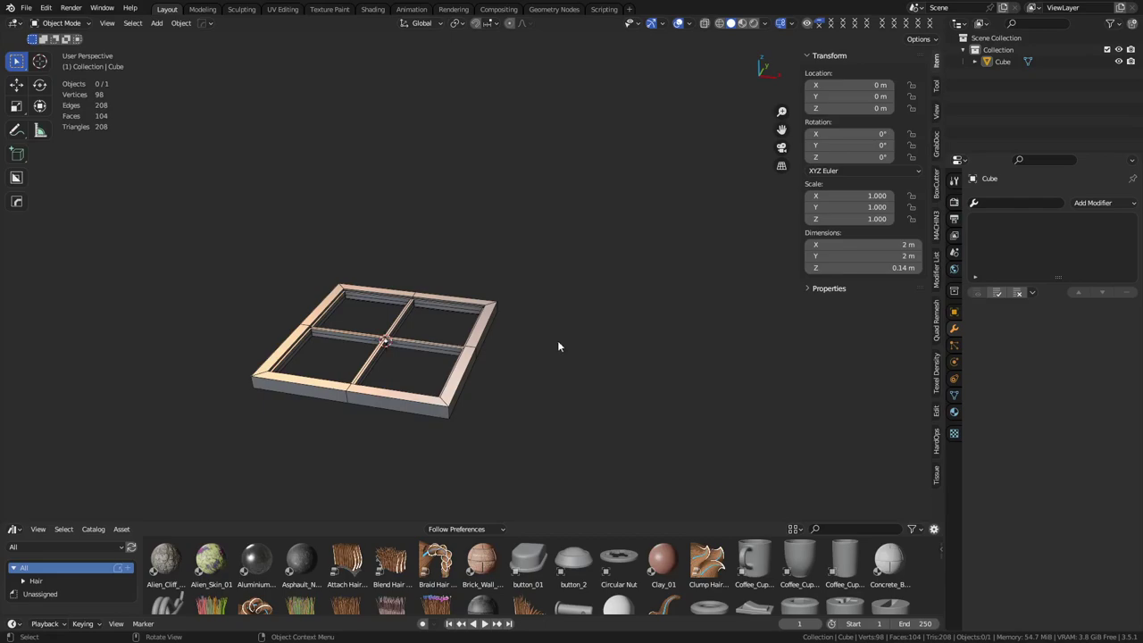
key("shift+a")
mouse_move(598, 285)
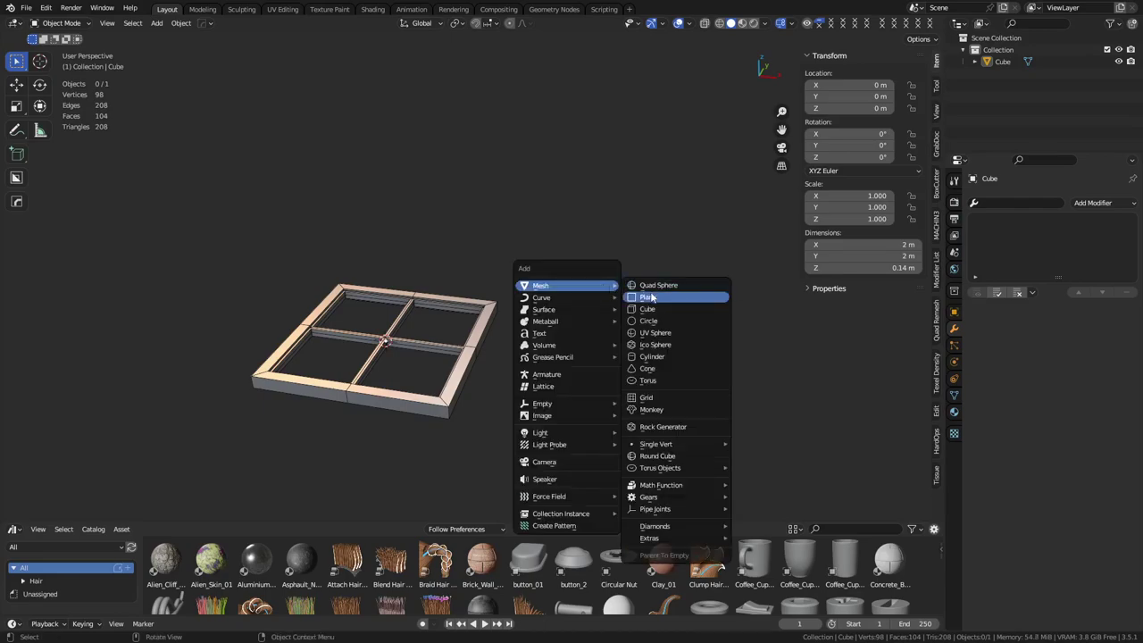
left_click(693, 459)
left_click(141, 212)
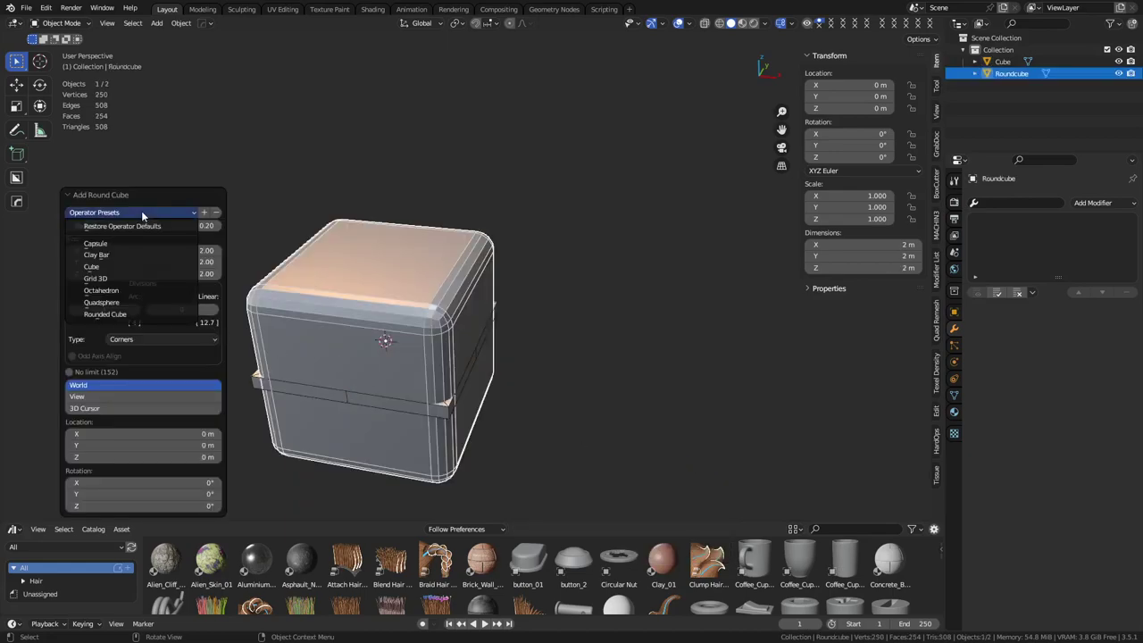
left_click(124, 303)
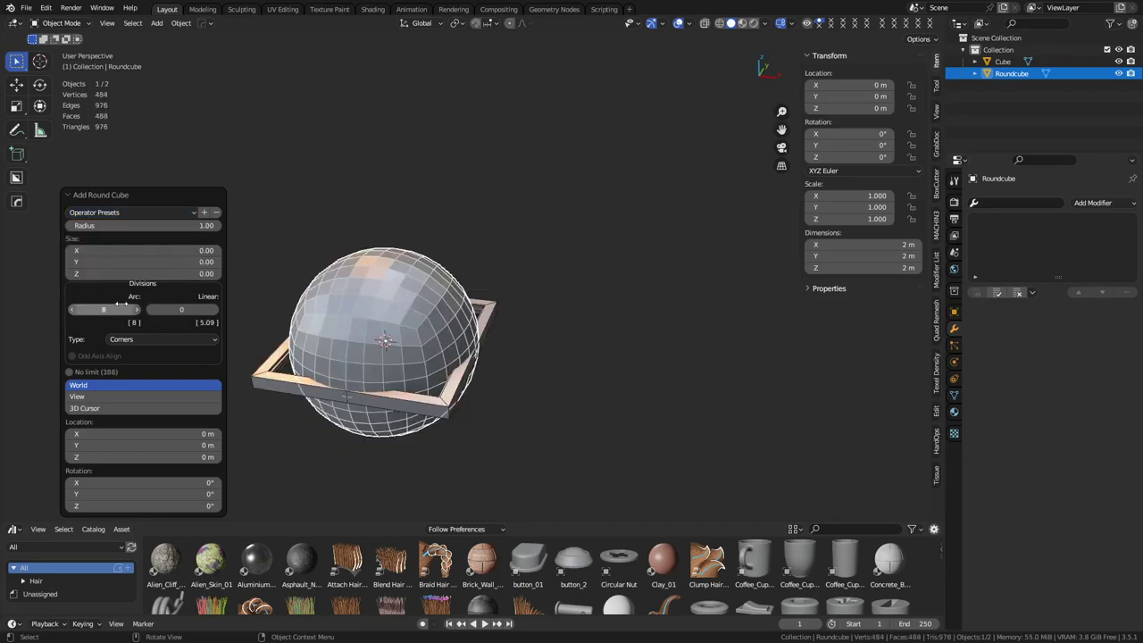
Step: Delete the vertices of the sphere's lower half in front view to leave a dome, and return to Object Mode
key("KP_1")
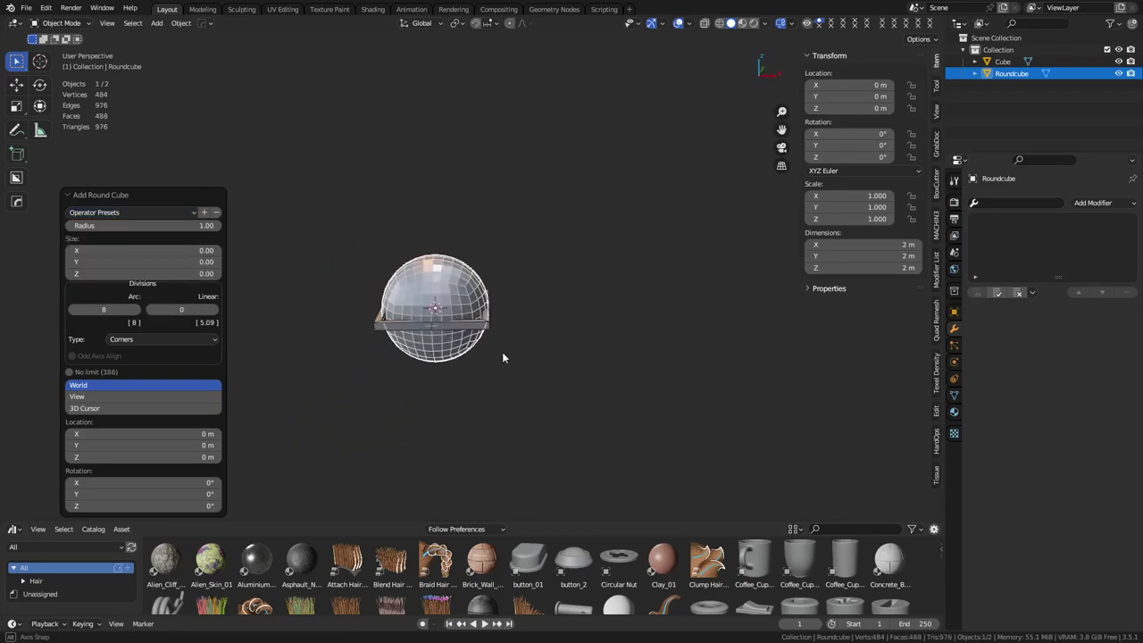
mouse_move(497, 336)
middle_mouse_down()
mouse_move(459, 363)
mouse_move(487, 362)
mouse_move(515, 340)
mouse_move(484, 345)
middle_mouse_up()
key("ctrl+Tab")
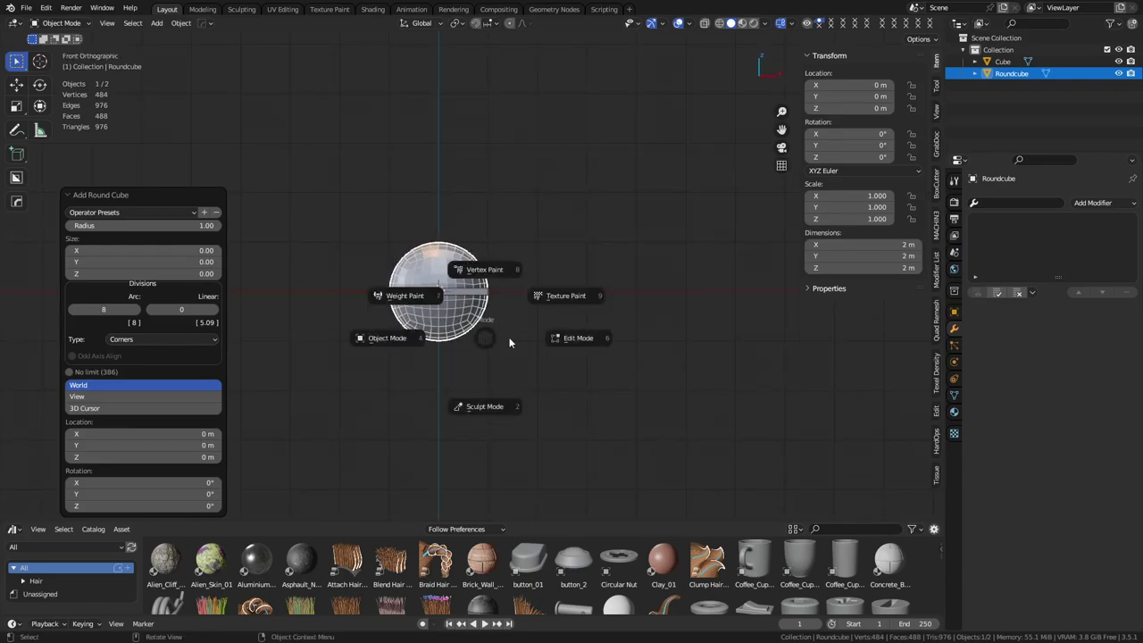
left_click(530, 337)
key("alt+z")
key("1")
left_click_drag(304, 375, 560, 298)
key("x")
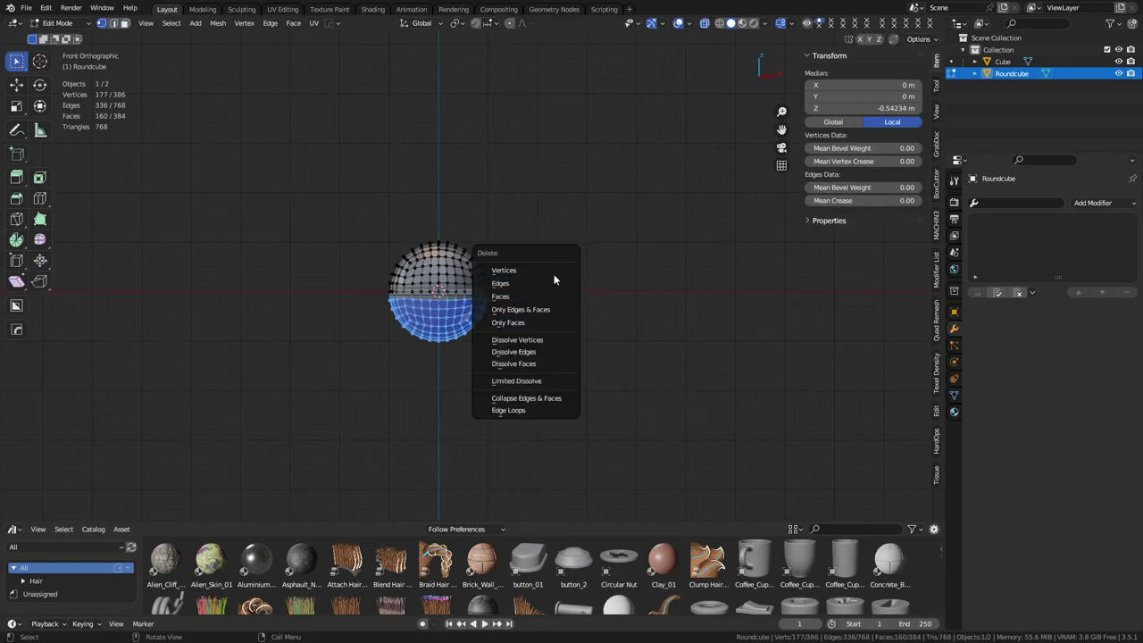
left_click(554, 270)
key("ctrl+Tab")
left_click(456, 274)
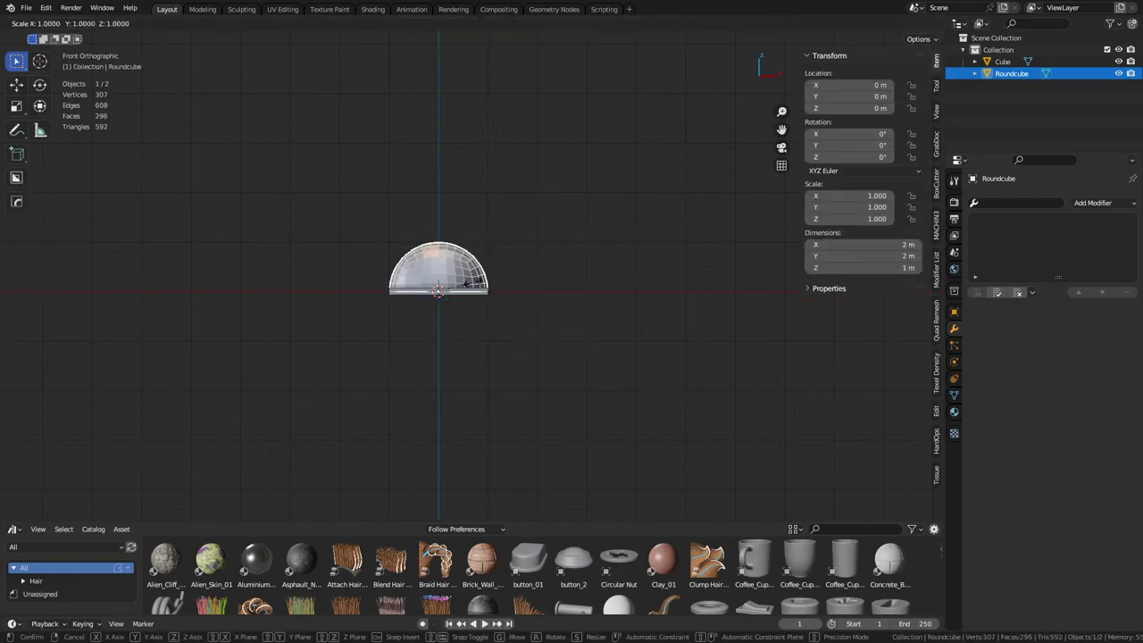
Step: Scale the dome up uniformly by about 5.33
key("s")
left_click(625, 327)
middle_click_drag(483, 313, 457, 336)
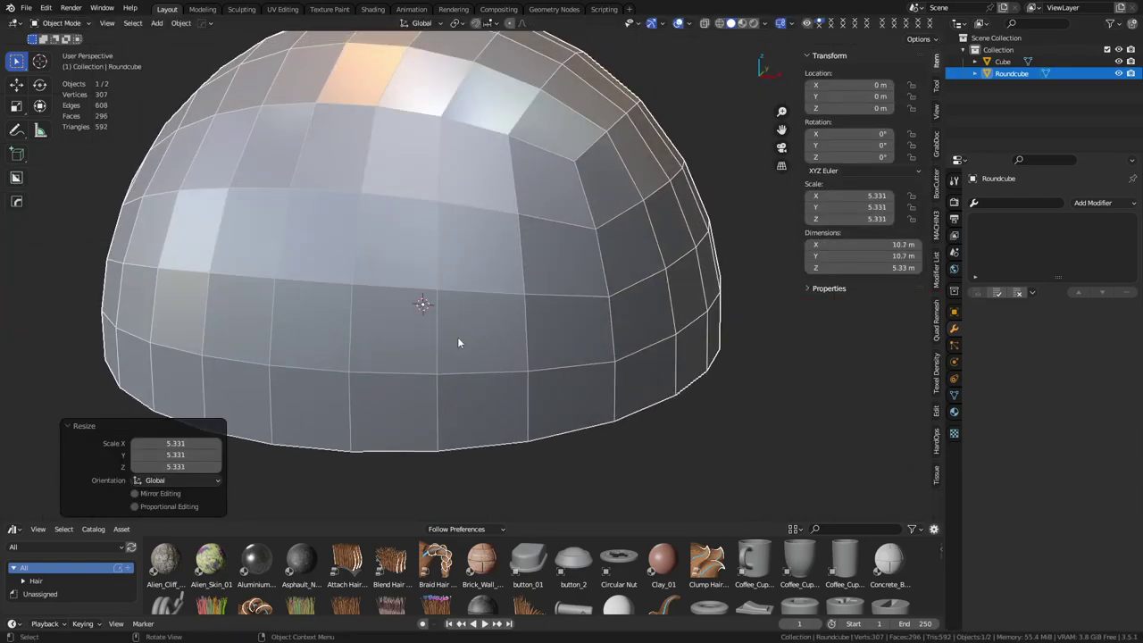
scroll(457, 337, "down", 6)
key("ctrl+Tab")
left_click(516, 327)
Step: Add a plane under the dome and scale it up by about 14.09 as a ground surface
key("shift+a")
mouse_move(549, 302)
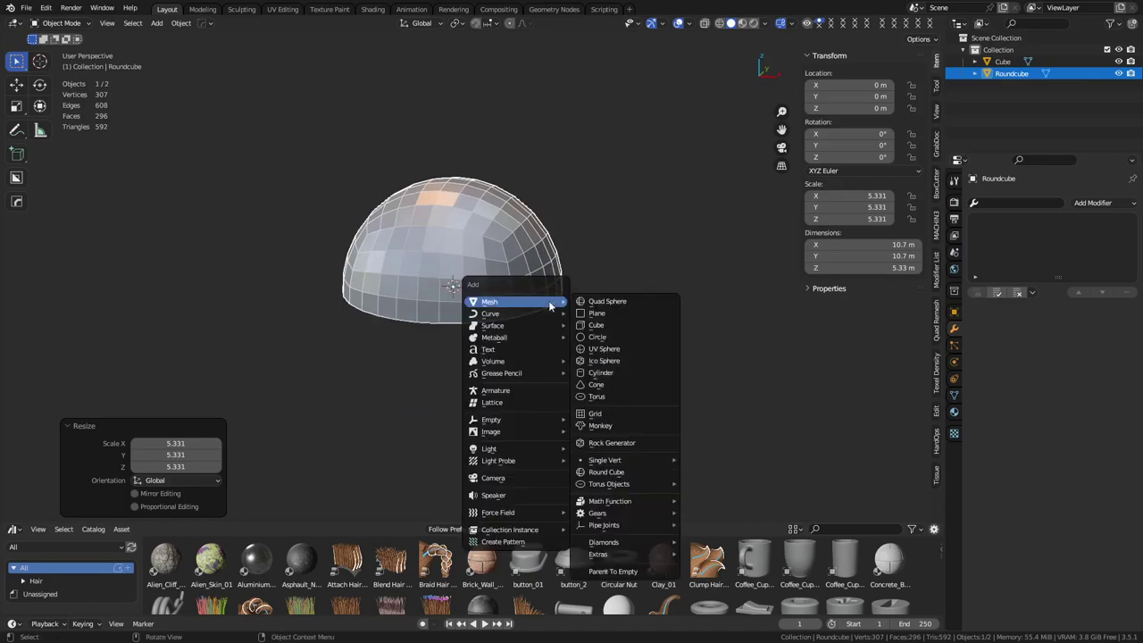
left_click(621, 313)
key("s")
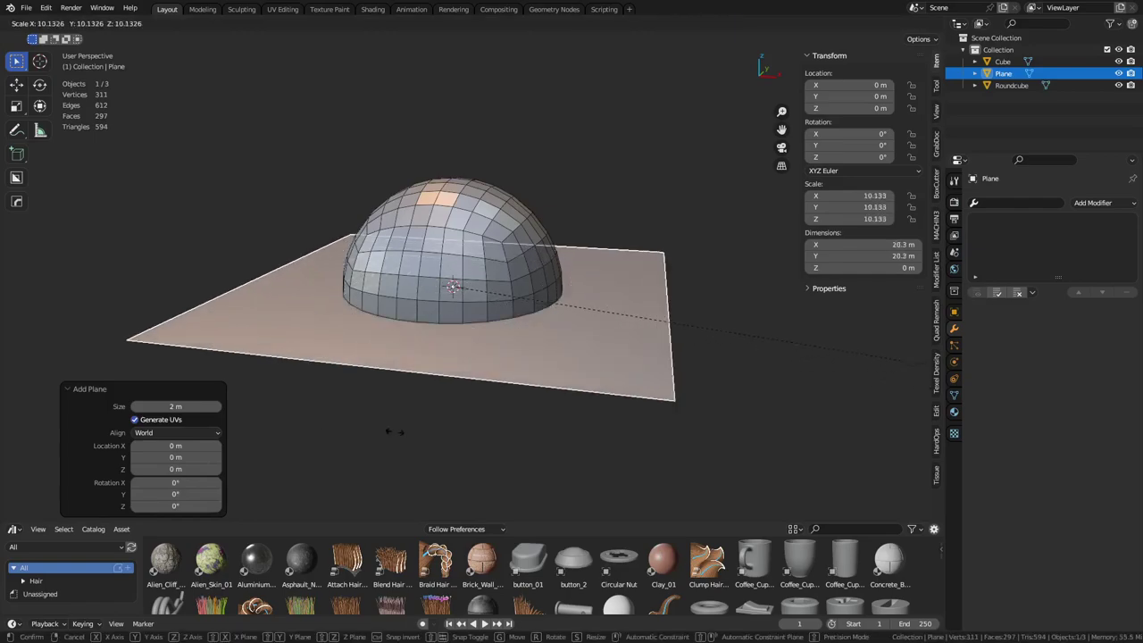
left_click(853, 465)
scroll(437, 594, "down", 4)
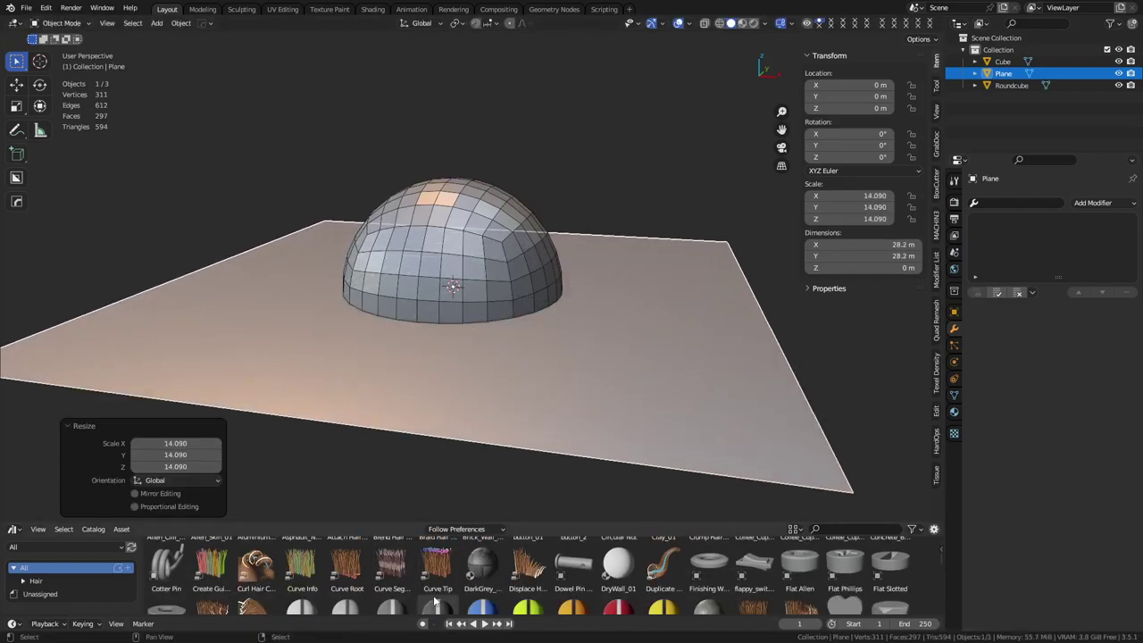
scroll(437, 594, "up", 4)
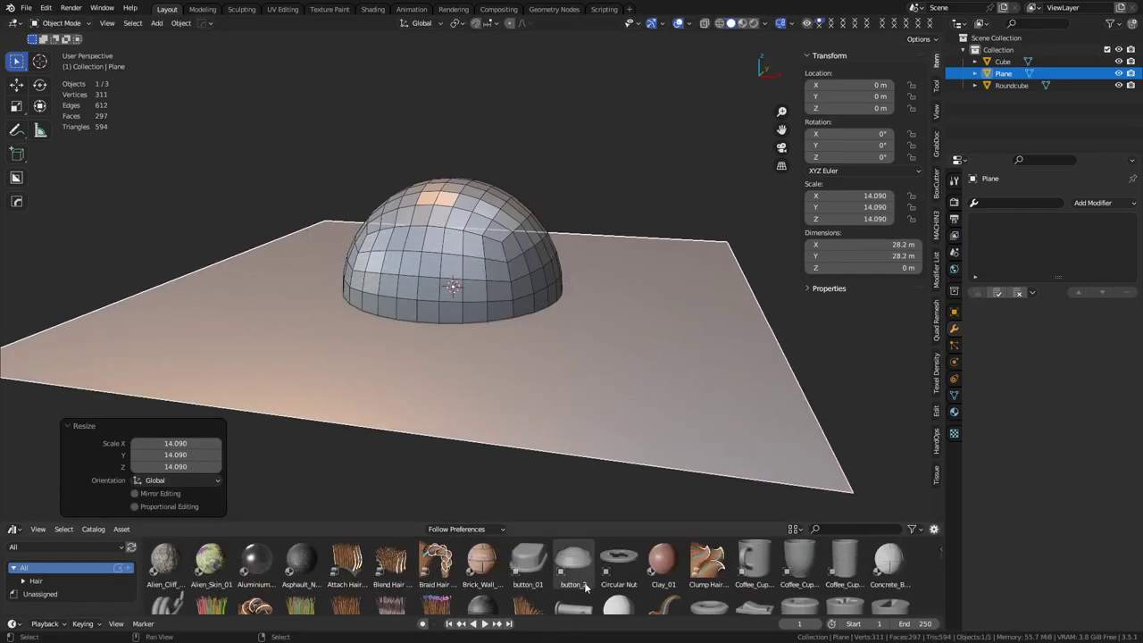
Step: Place the relaxed-pose reference character from the asset library on the ground in front of the dome
scroll(588, 585, "down", 8)
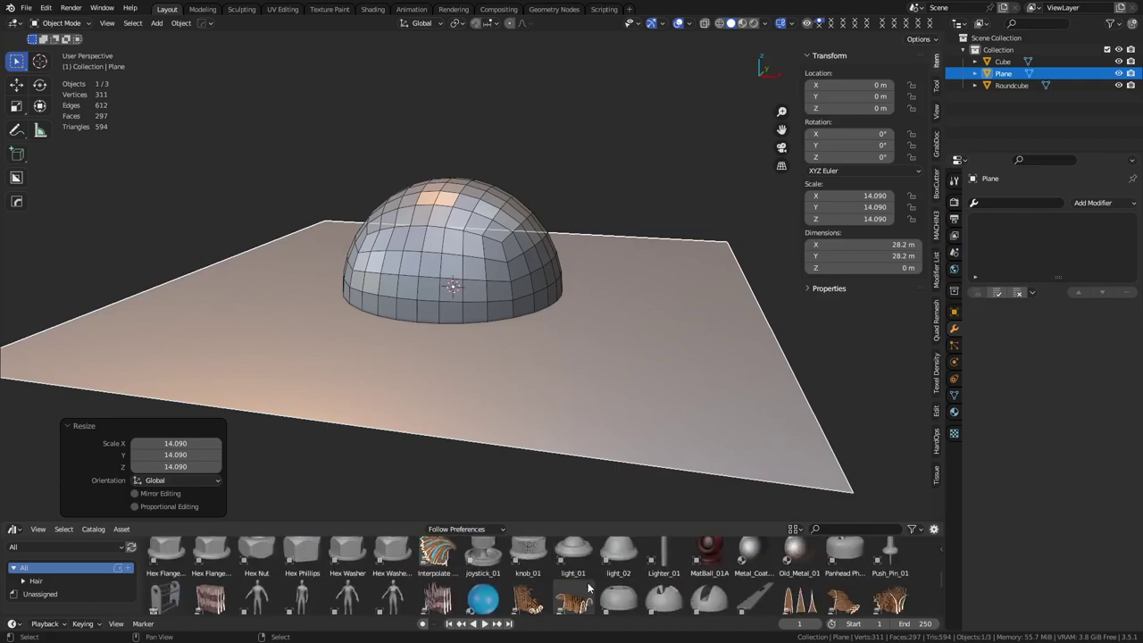
left_click_drag(302, 580, 559, 353)
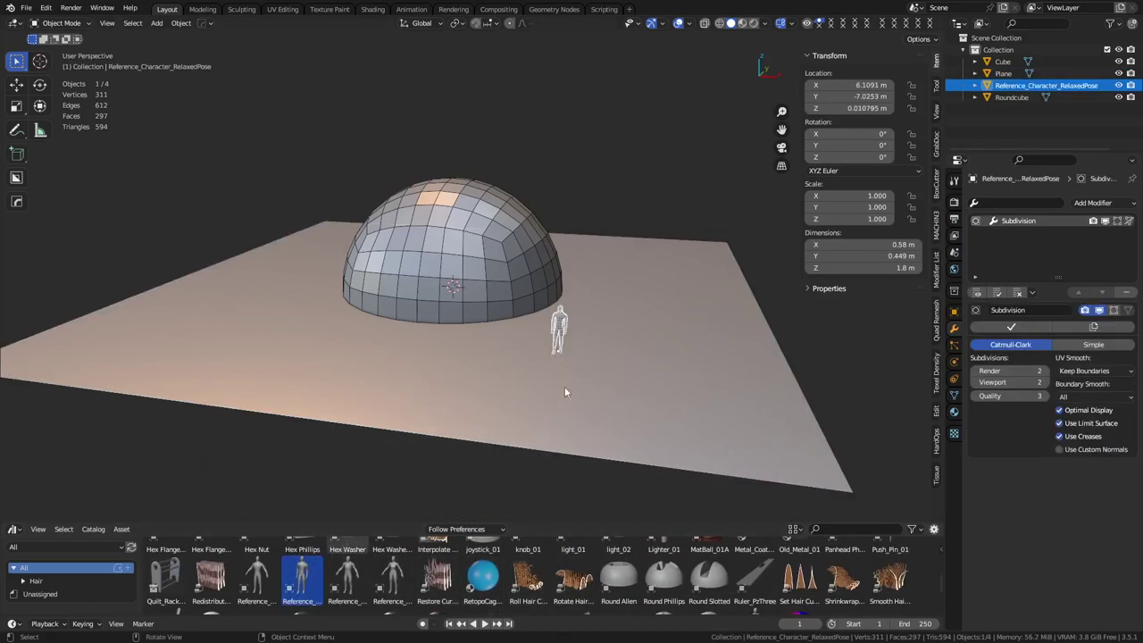
Step: Scale the dome to about 7.83 and reposition it horizontally on the ground at about X -4.09 m, Y 1.13 m
left_click(508, 223)
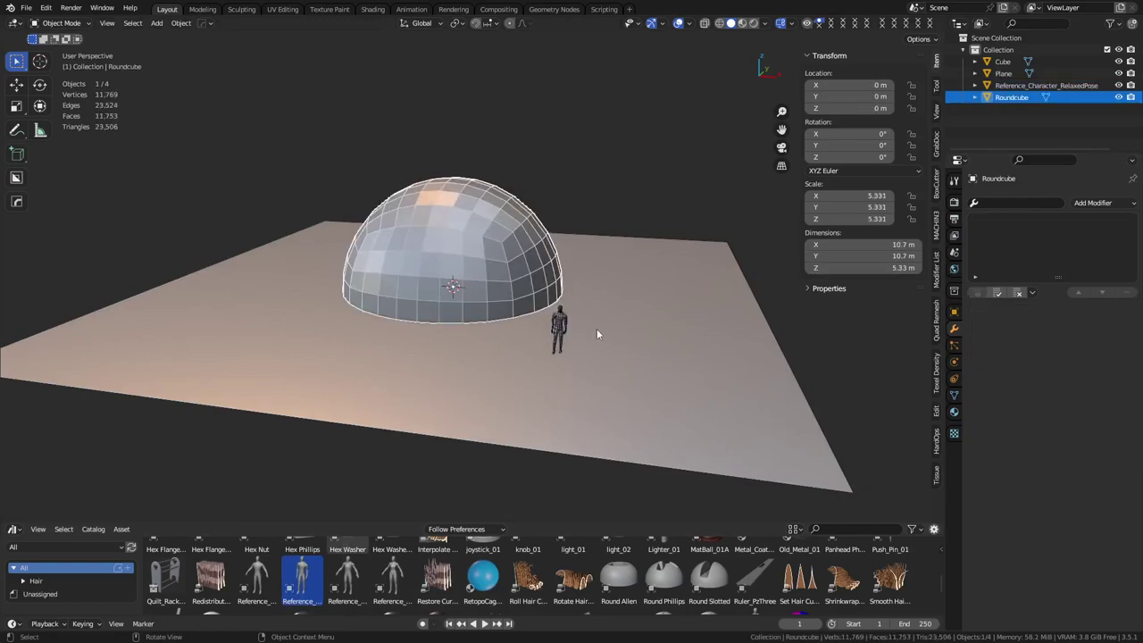
key("g")
key("shift+z")
left_click(717, 332)
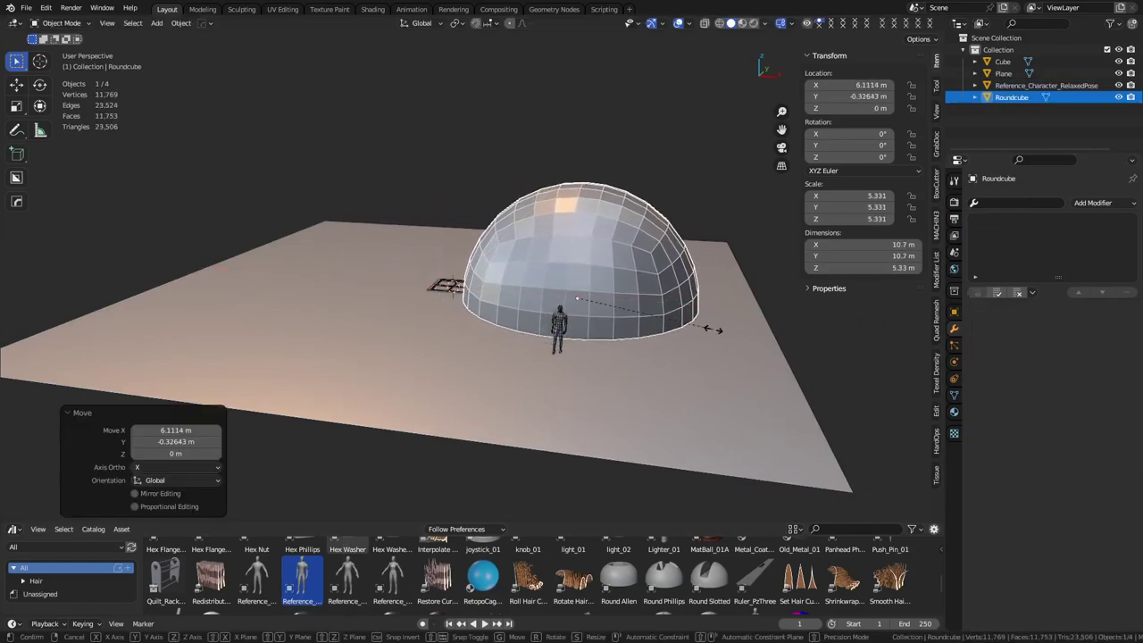
key("s")
left_click(768, 341)
key("s")
left_click(721, 337)
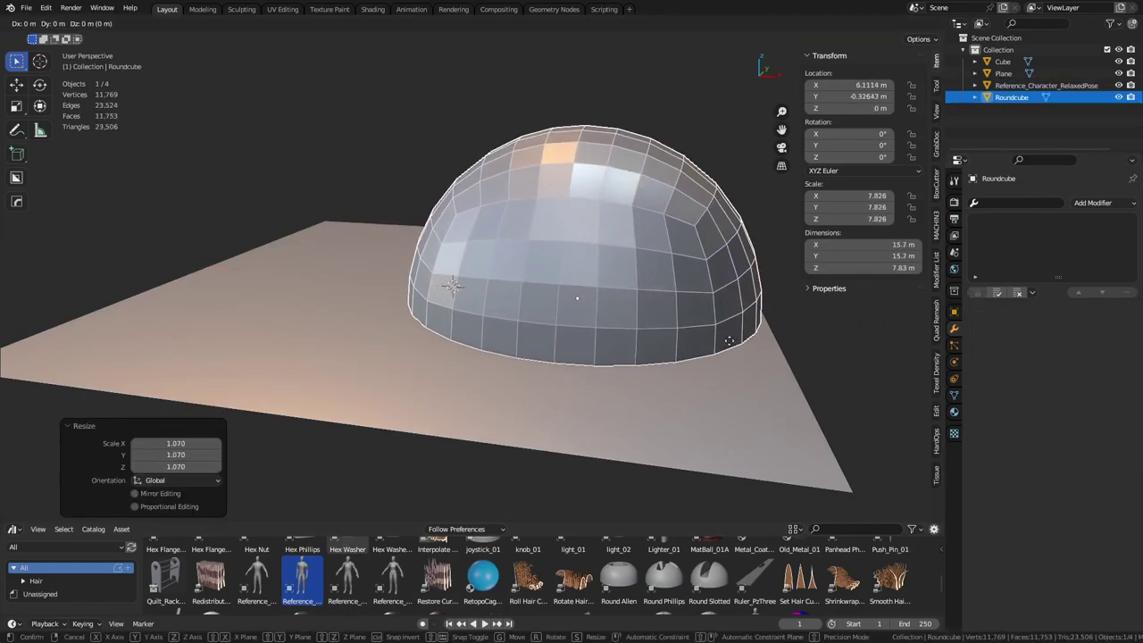
key("g")
key("shift+z")
left_click(357, 328)
Step: Delete a two-by-two block of faces at the dome's base to make a doorway, and return to Object Mode
key("ctrl+Tab")
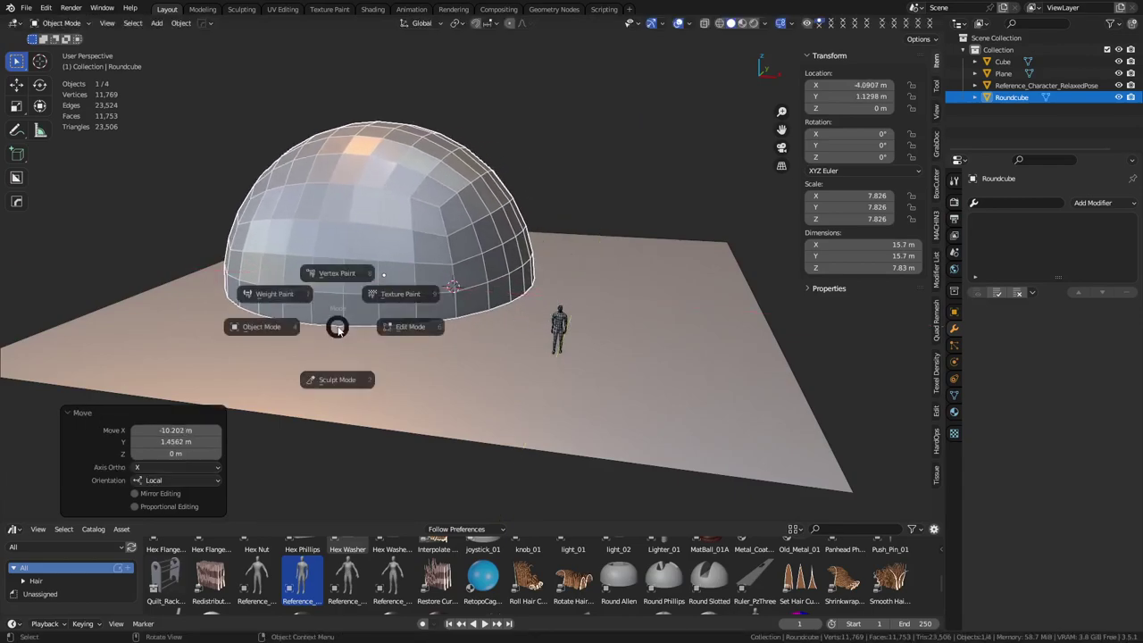
left_click(406, 327)
left_click(298, 272)
left_click(325, 306, "shift")
left_click(298, 305, "shift")
left_click(316, 281, "shift")
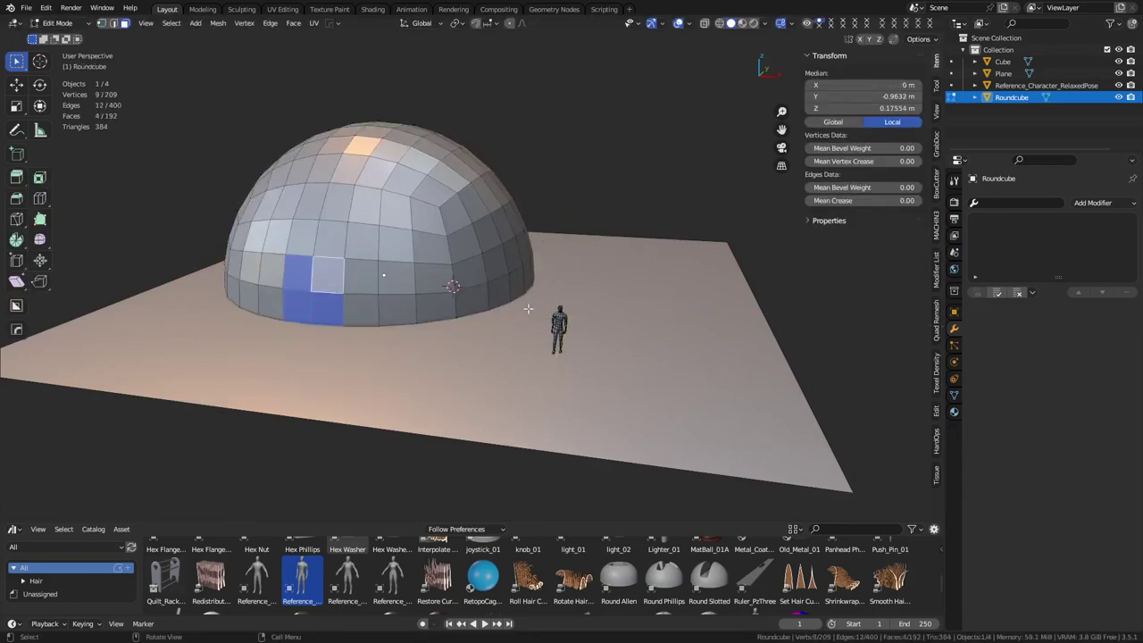
key("x")
left_click(517, 335)
key("Tab")
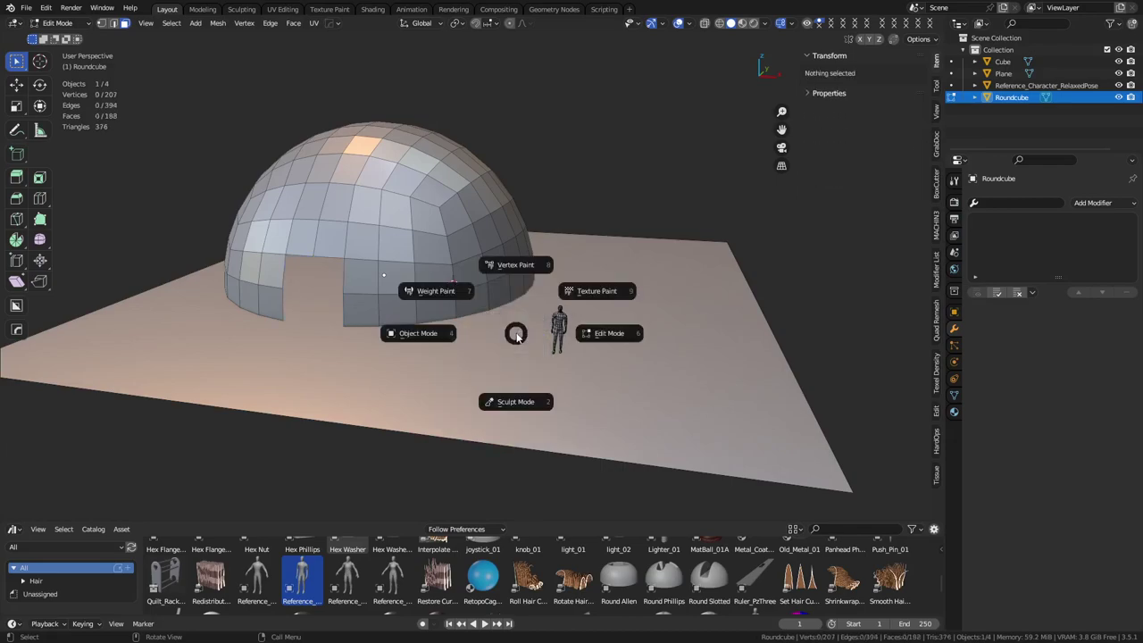
left_click(450, 334)
Step: Using X-ray display, move the frame out from under the dome to about X 2.49 m, Y -8.06 m
key("alt+z")
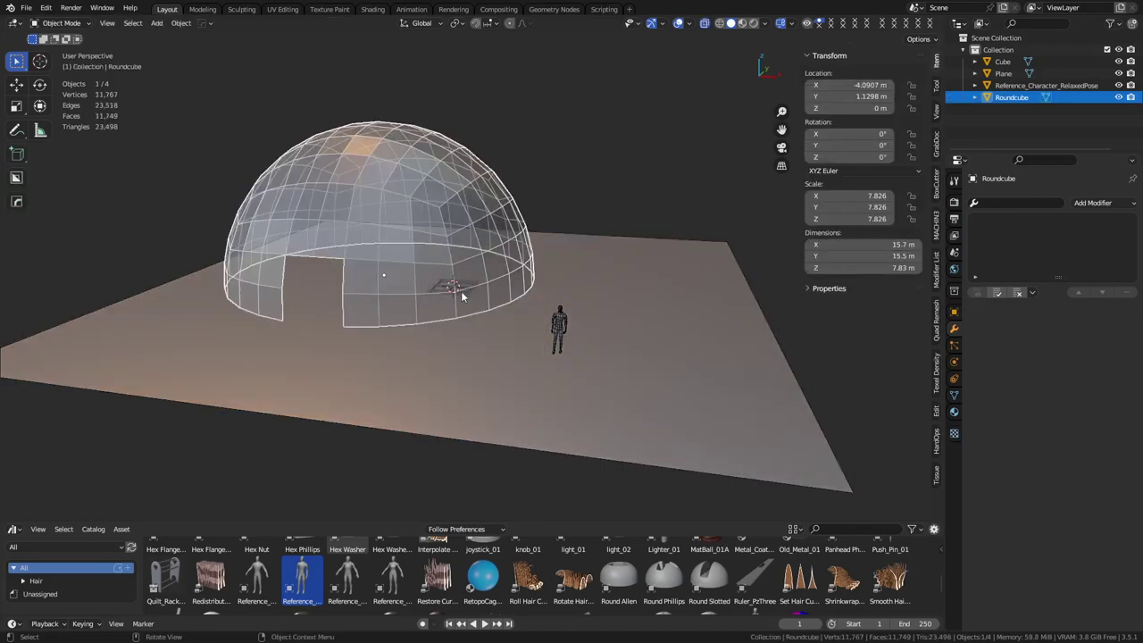
left_click(462, 288)
left_click(457, 294)
key("g")
key("z")
left_click(463, 358)
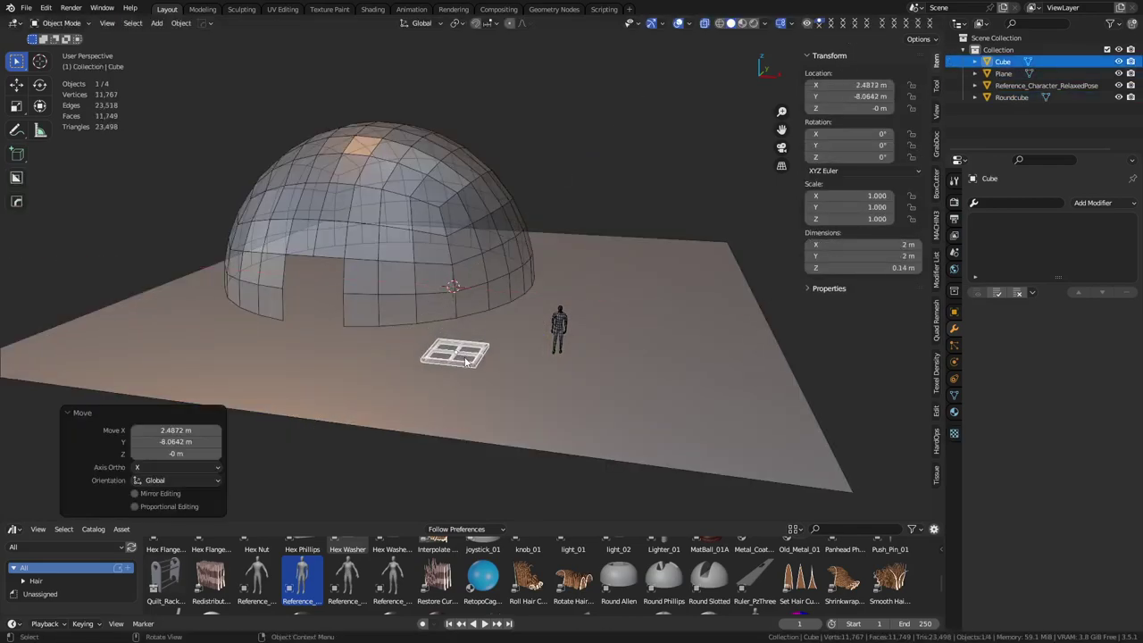
key("alt+z")
left_click(556, 202)
Step: Select the four-pane frame and bring up the Tissue tools
key("shift+grave")
key("w")
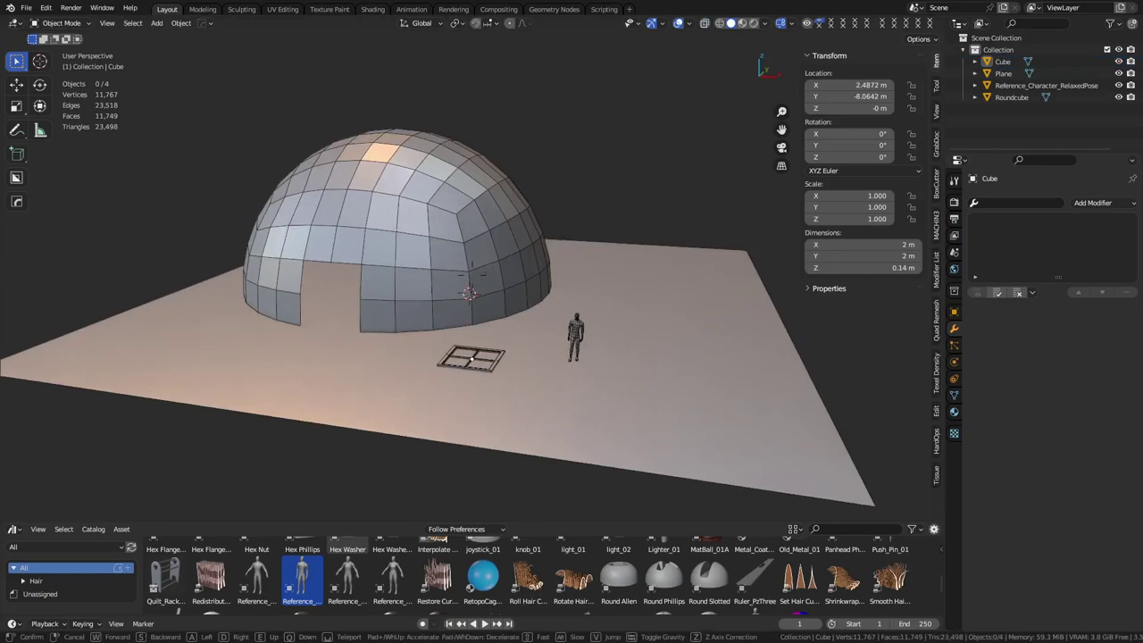
key("a")
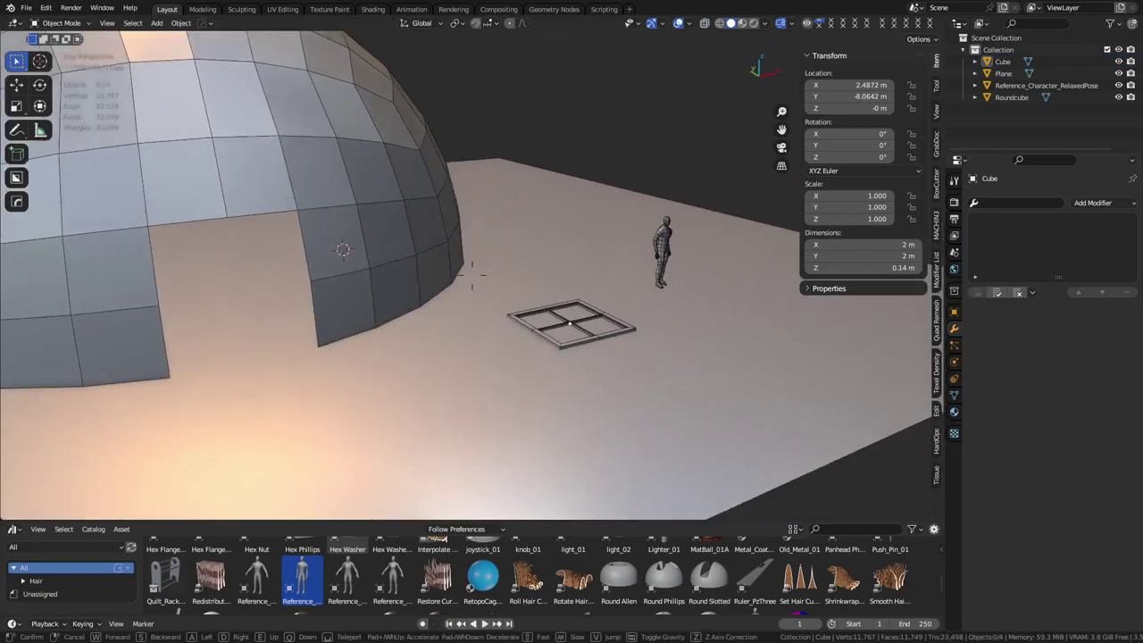
left_click(602, 395)
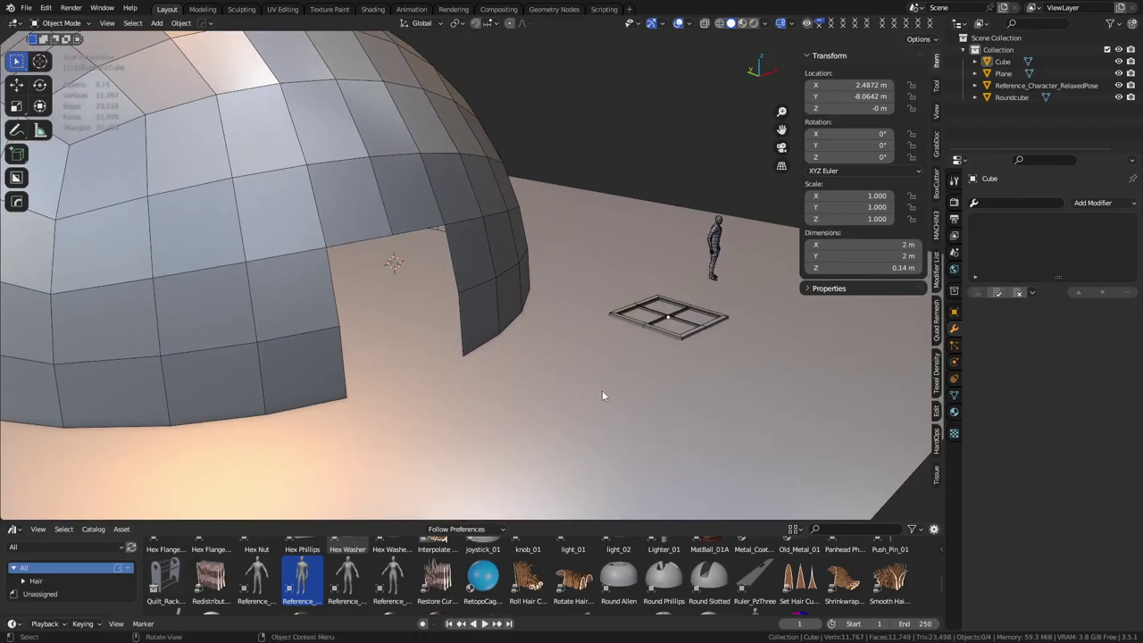
left_click(686, 341)
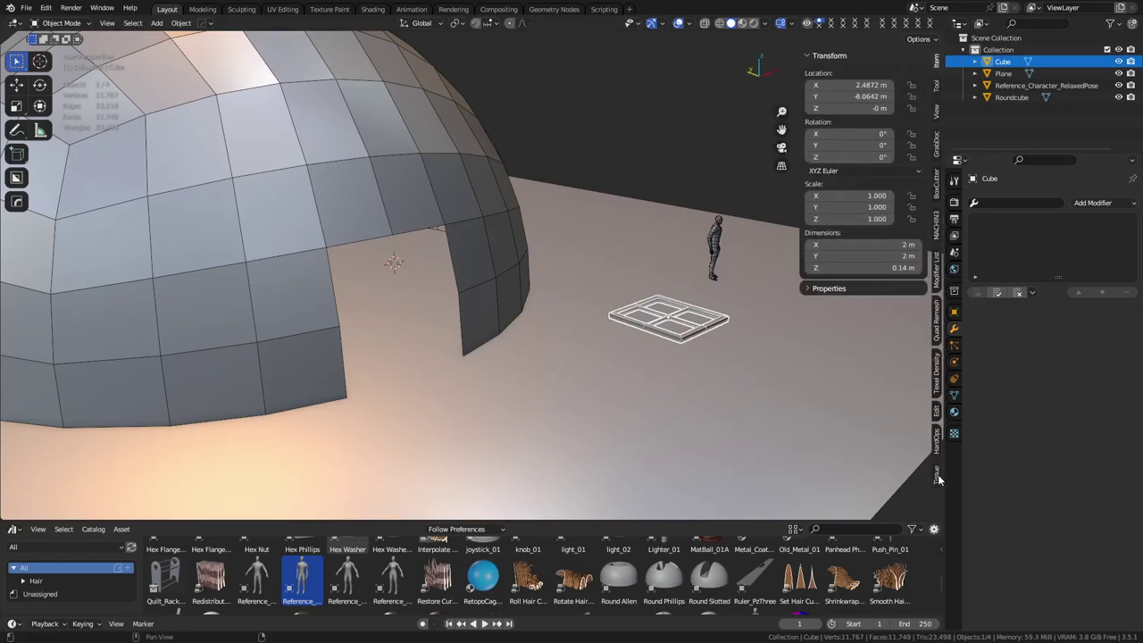
left_click(936, 476)
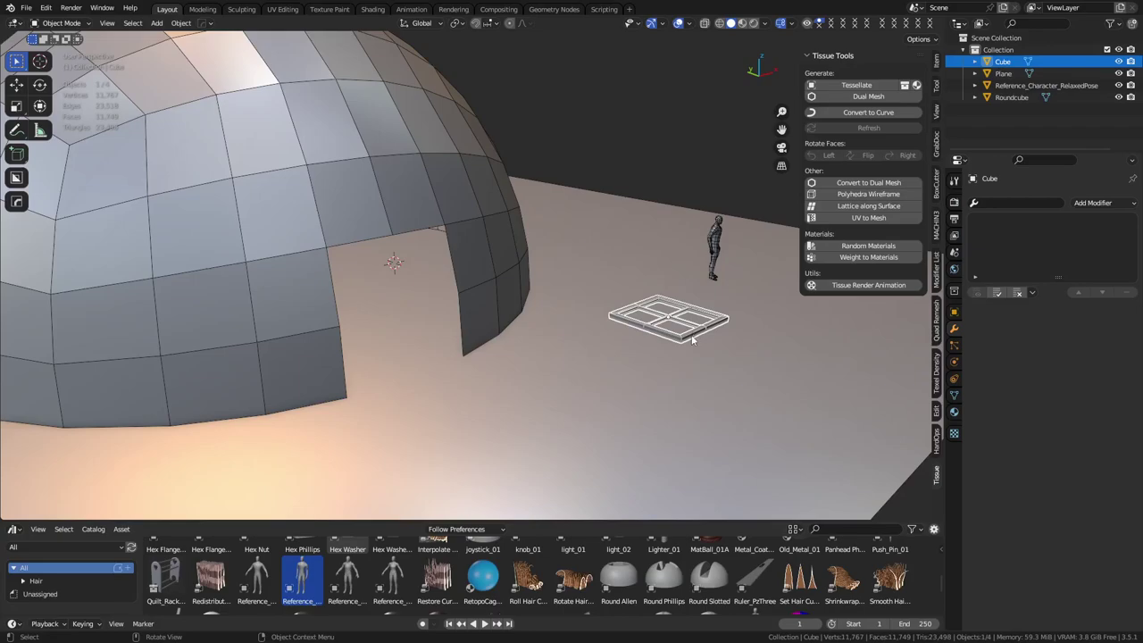
left_click_drag(691, 338, 719, 295)
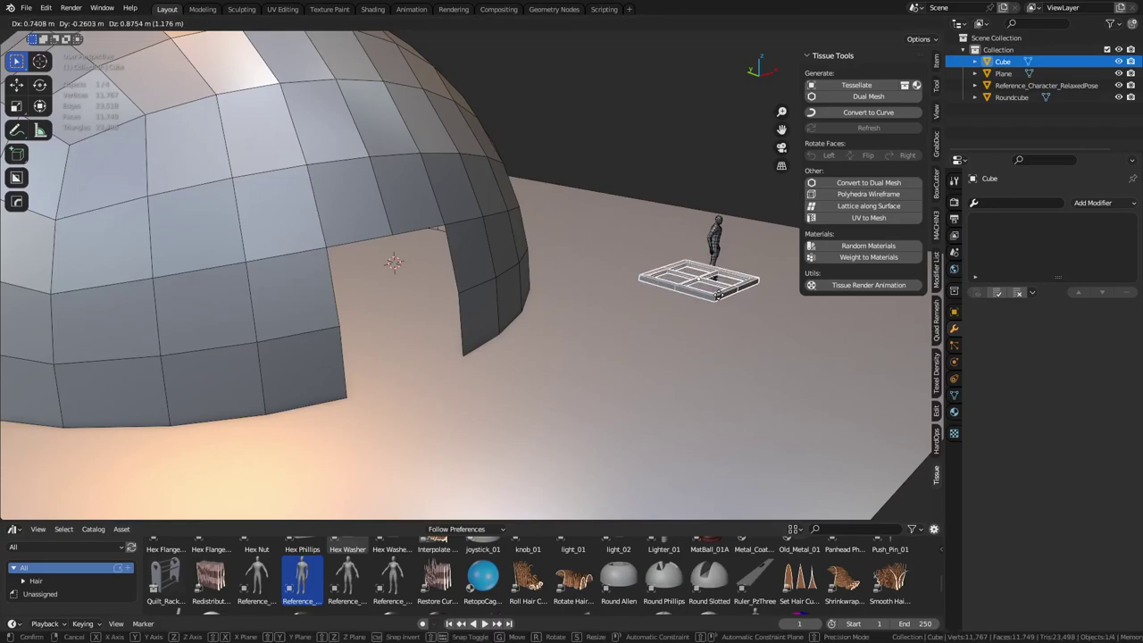
key("Escape")
left_click(440, 189)
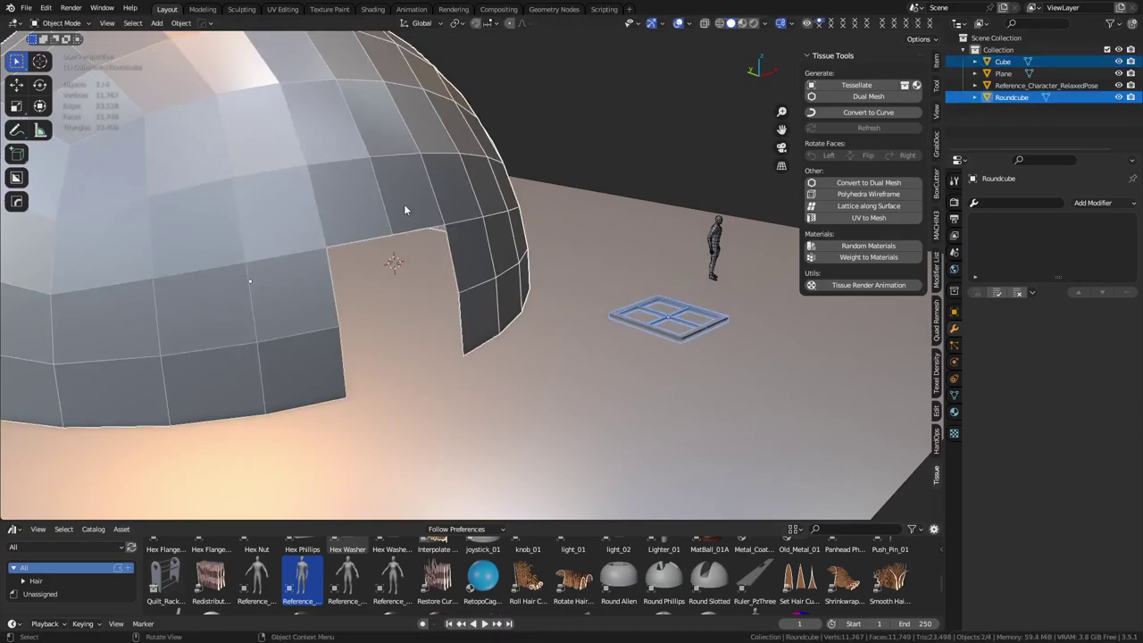
key("g")
right_click(527, 251)
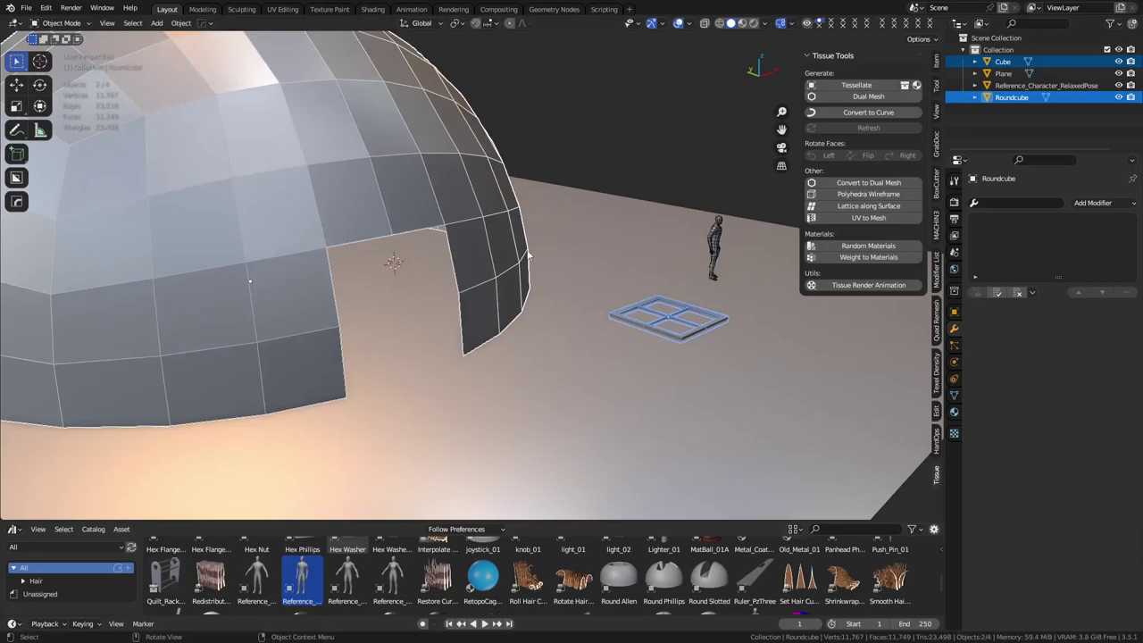
left_click(856, 85)
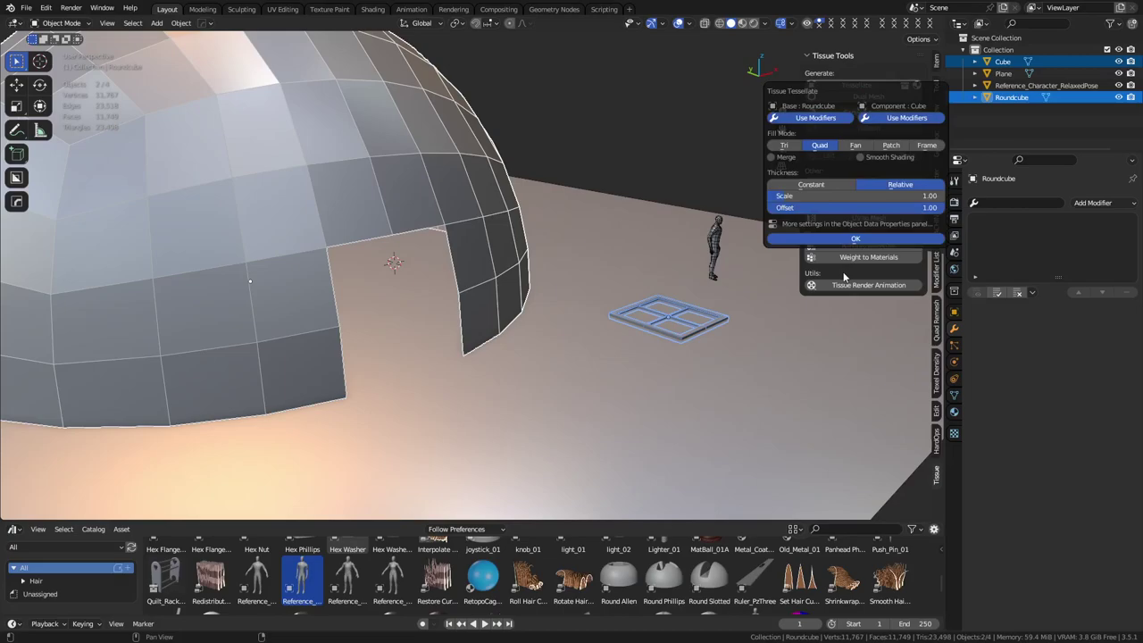
Step: Unwrap the whole frame with Smart UV Project at a 66° angle limit and check its layout in the UV Editing workspace
left_click(667, 332)
key("ctrl+Tab")
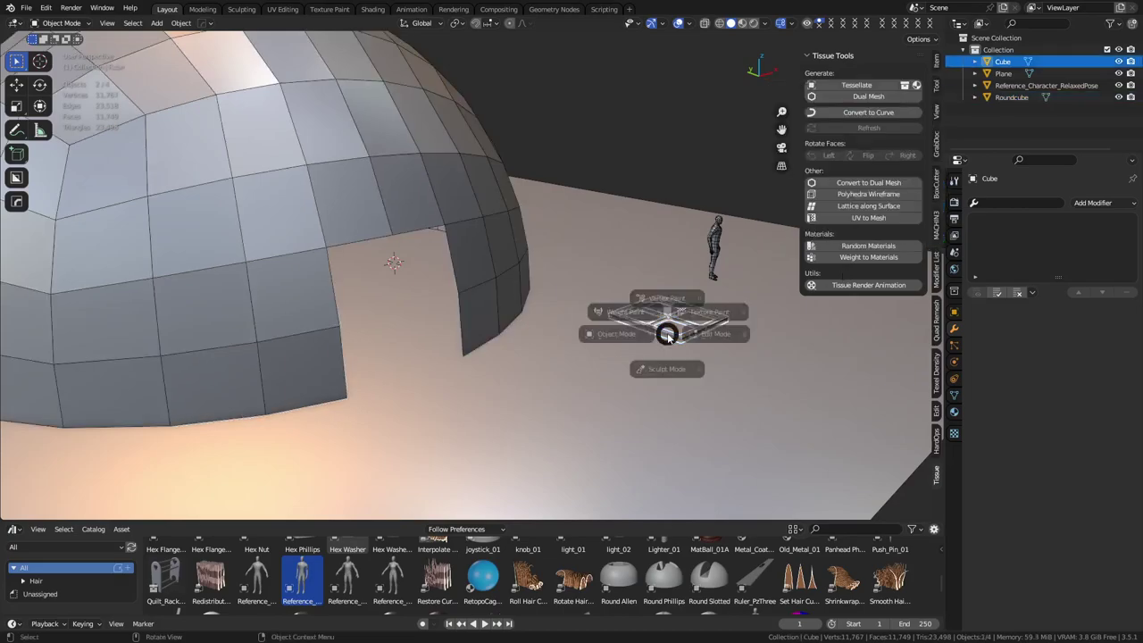
left_click(724, 336)
key("u")
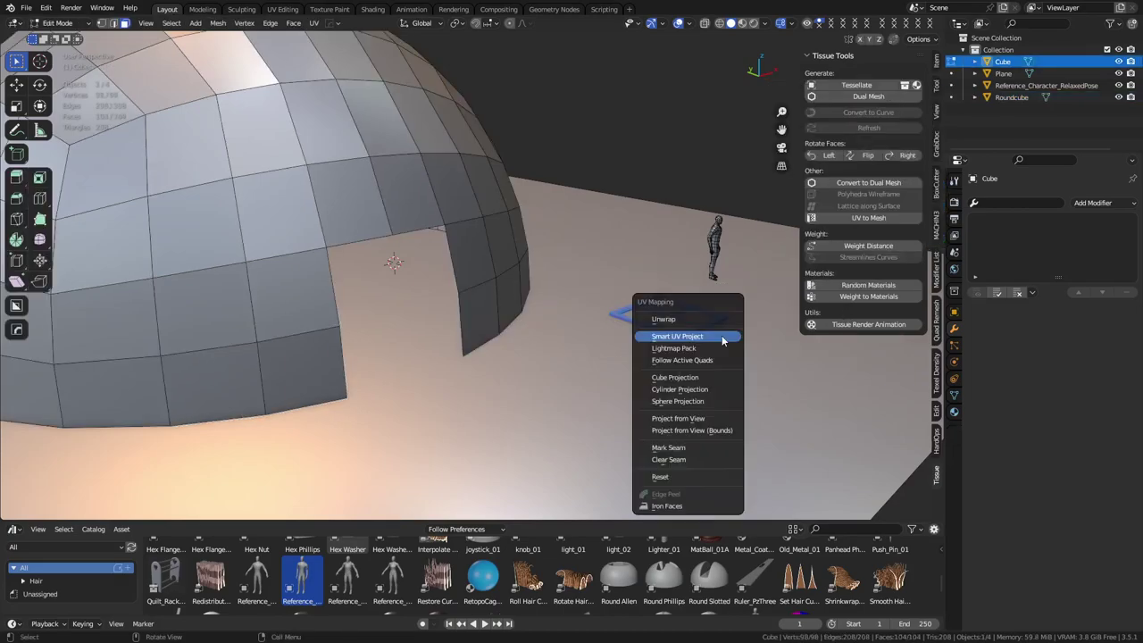
left_click(721, 336)
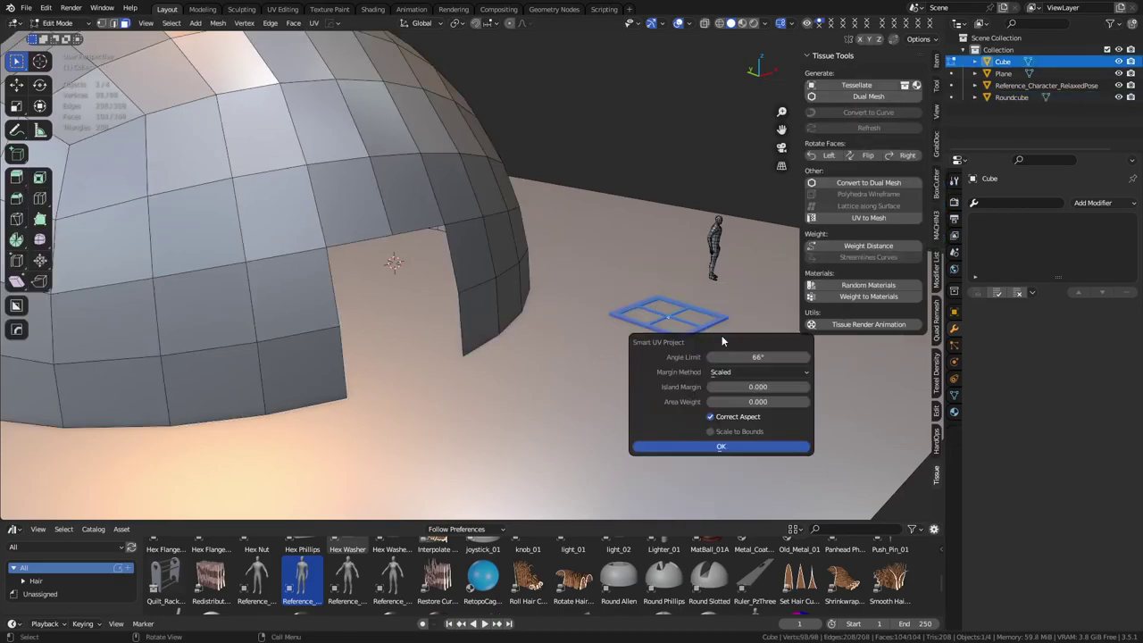
left_click(752, 445)
key("ctrl+Tab")
left_click(656, 446)
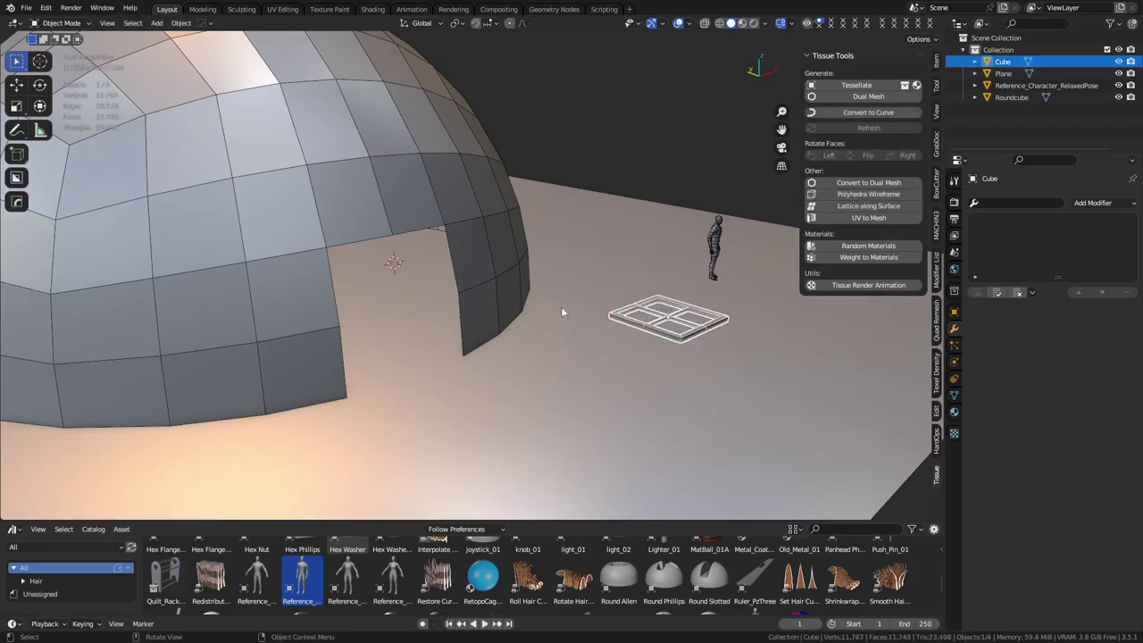
left_click(282, 9)
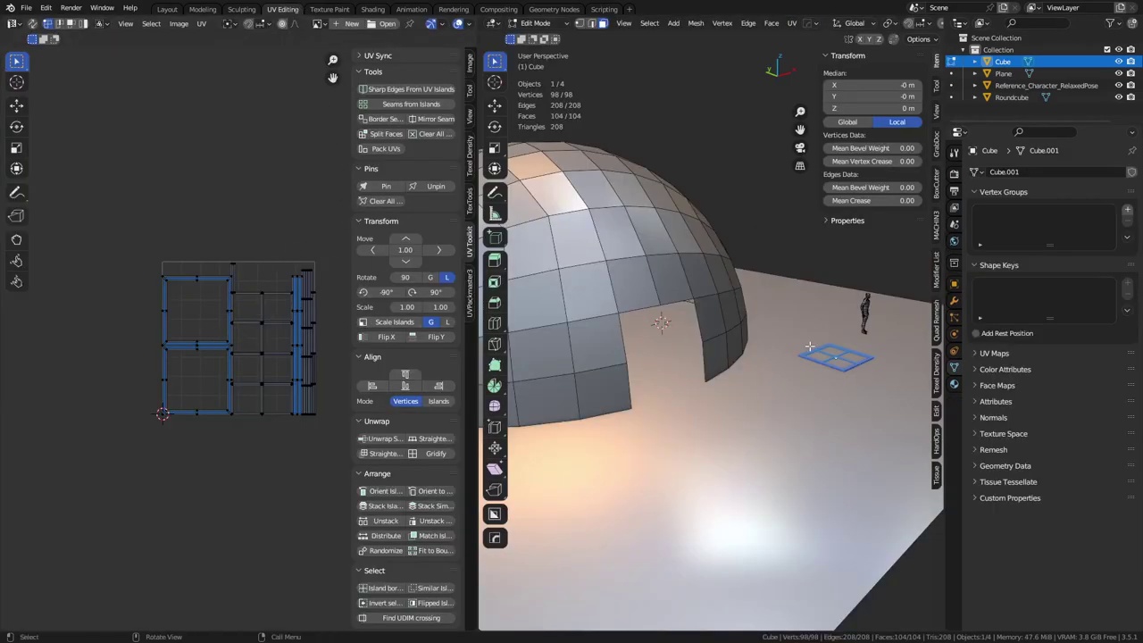
left_click(179, 8)
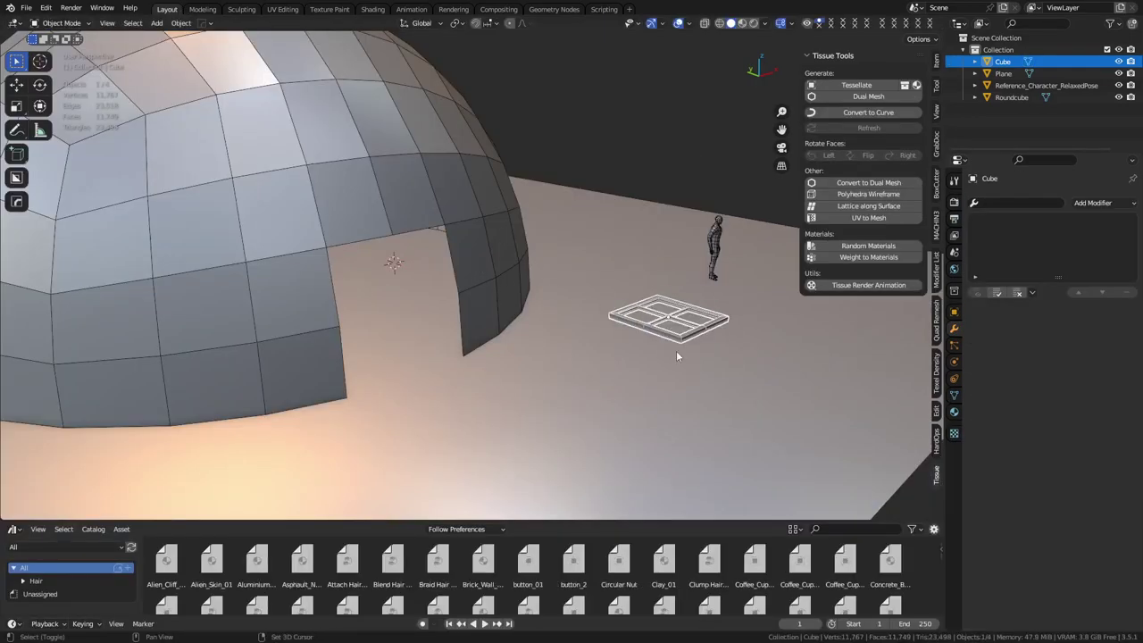
Step: Tessellate the frame over the dome with Quad fill mode and Relative thickness, scale 1.00 and offset 1.00
left_click(472, 232, "shift")
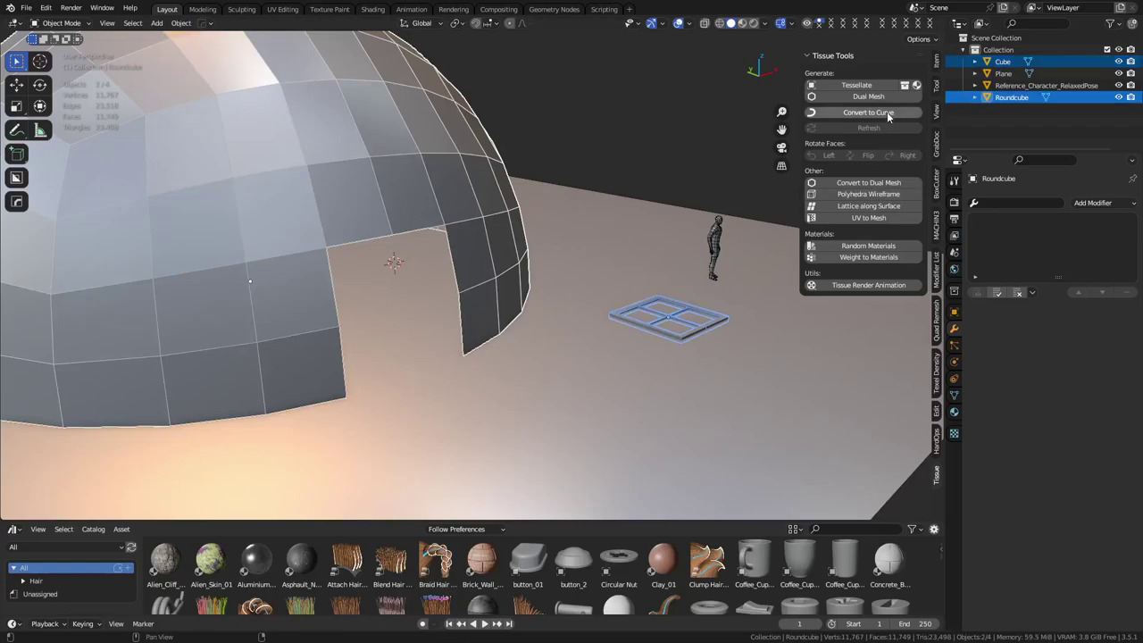
left_click(856, 84)
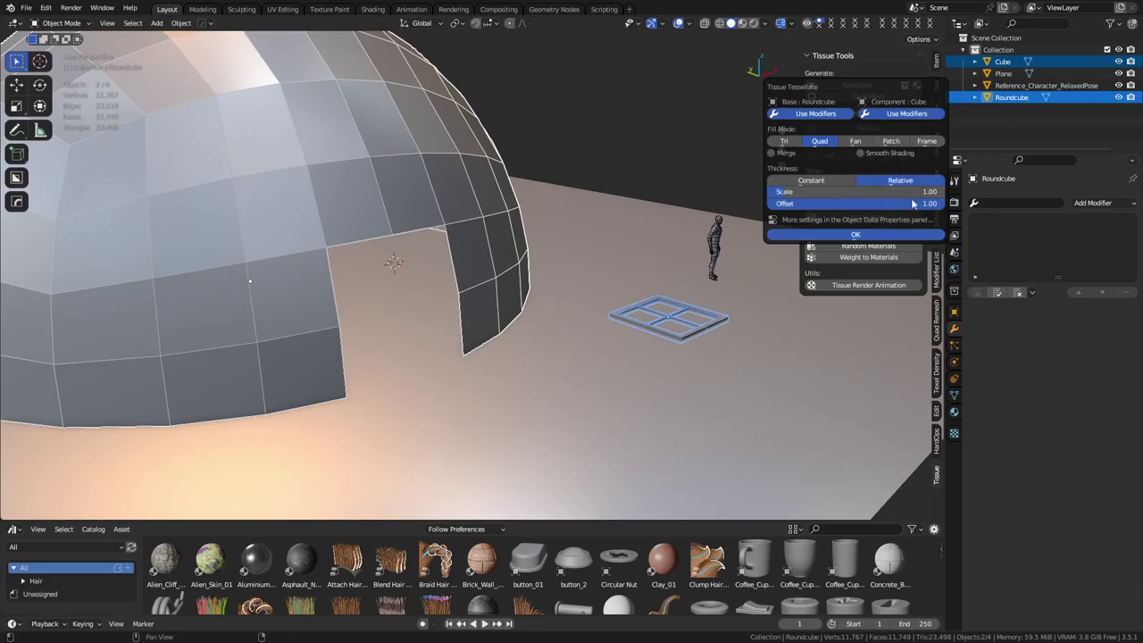
left_click(868, 237)
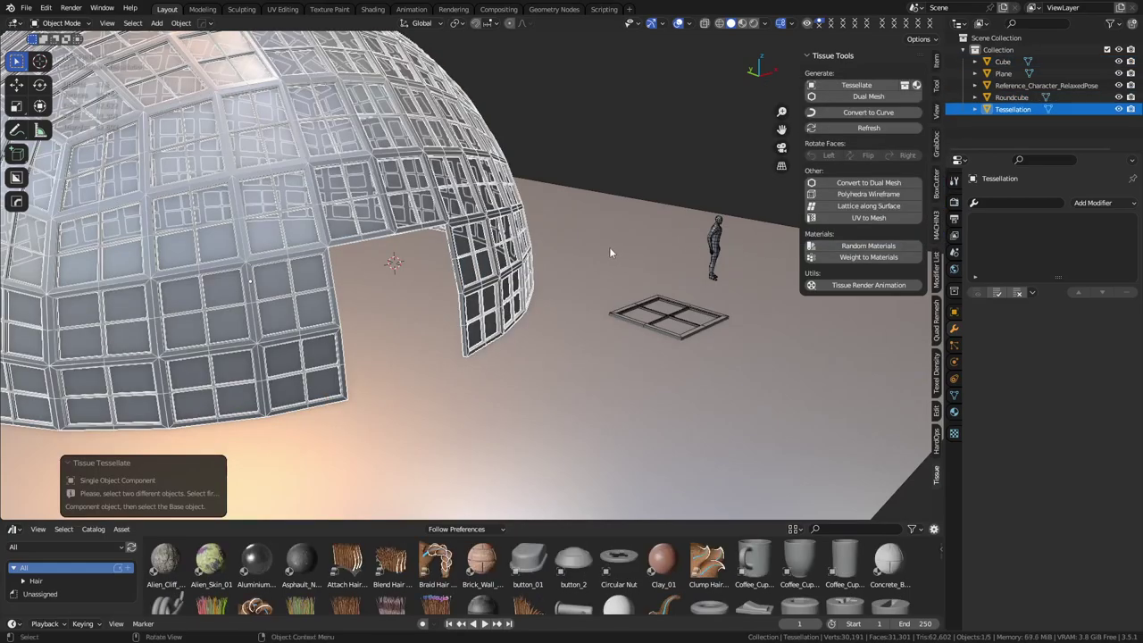
Step: Check that the tessellated frames and the original dome are separate objects by trial-moving each one and cancelling
left_click(284, 341)
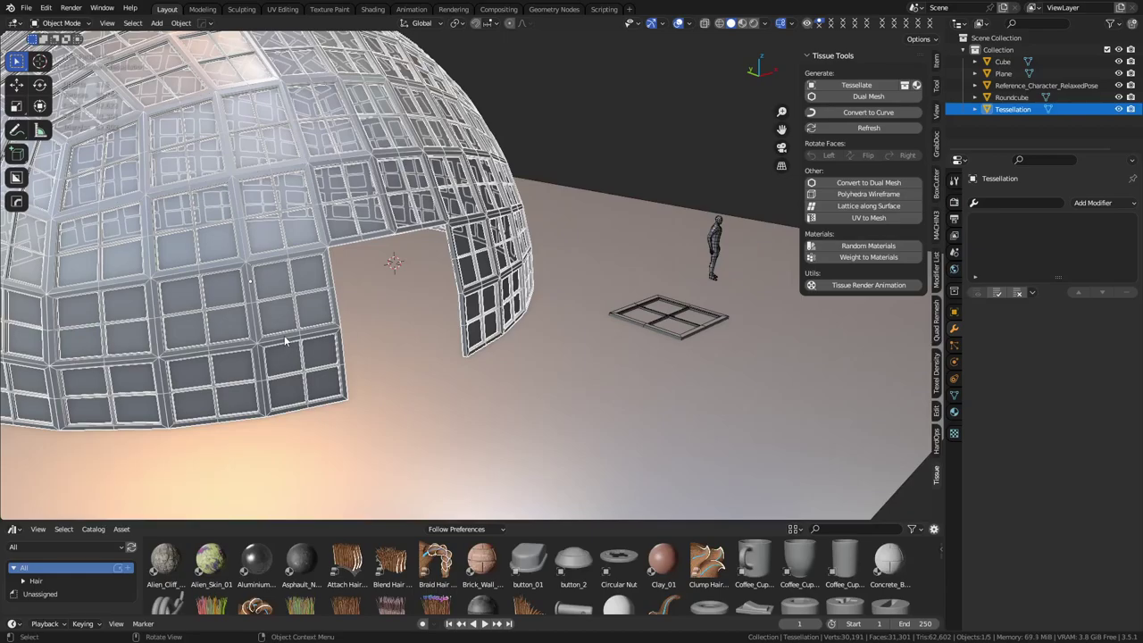
key("g")
right_click(546, 274)
left_click(284, 317)
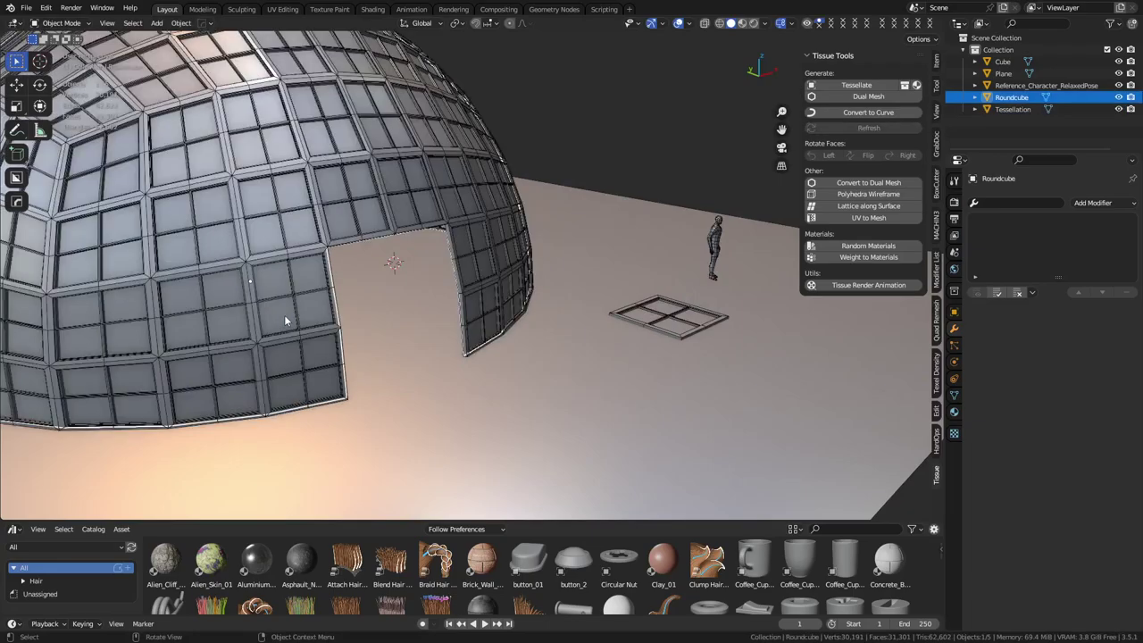
key("g")
right_click(298, 316)
left_click(286, 341)
left_click(280, 318)
left_click(284, 327)
left_click(273, 339)
left_click(270, 344)
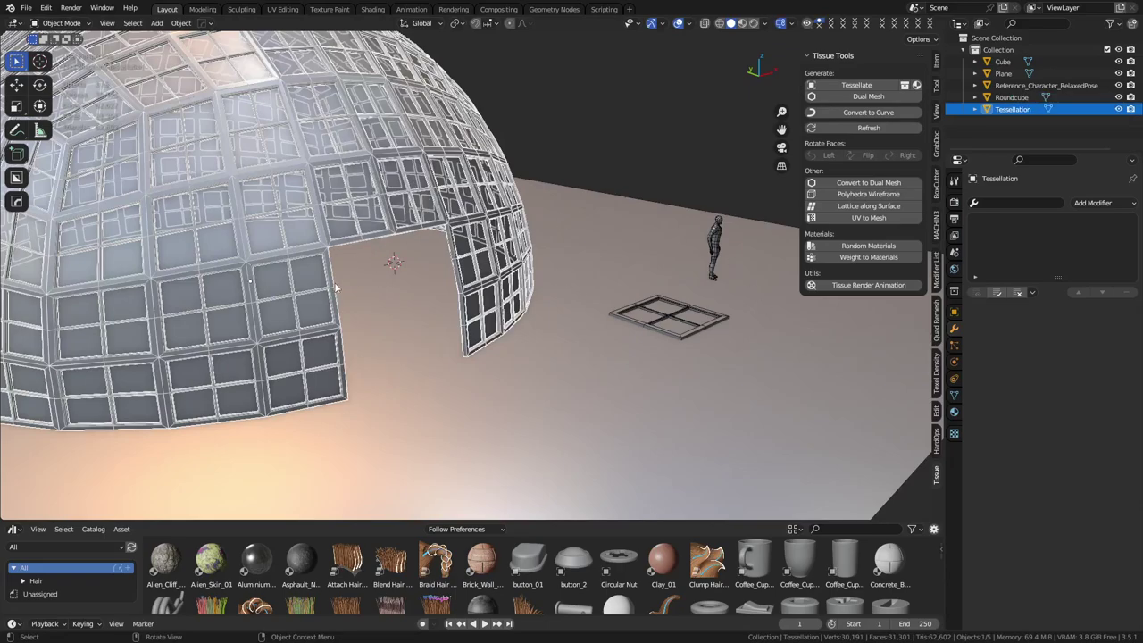
key("g")
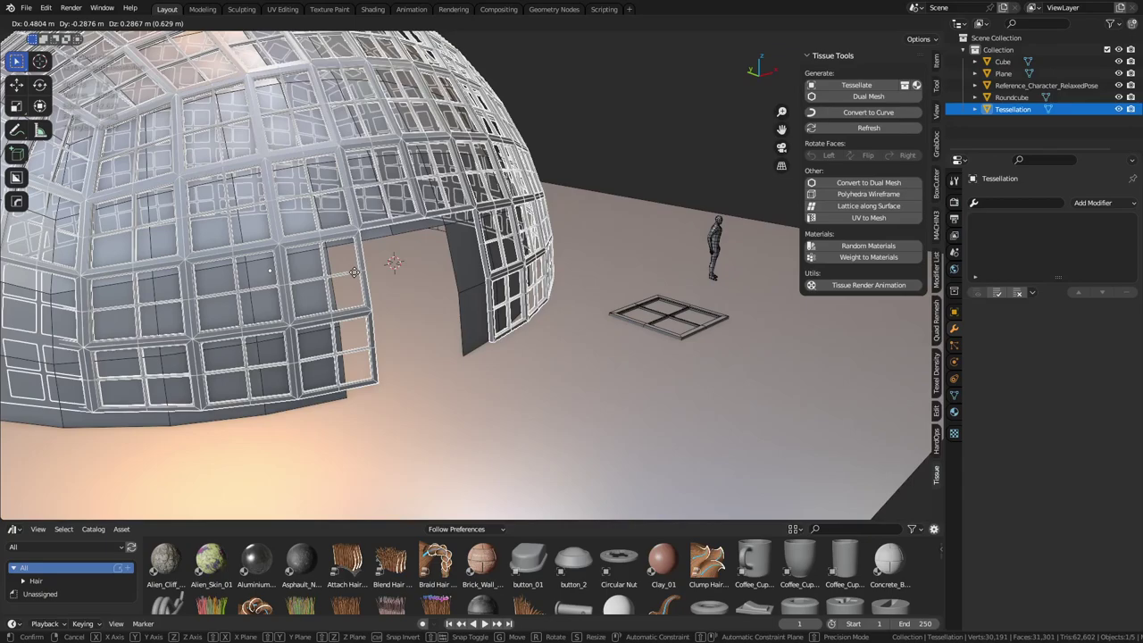
right_click(354, 271)
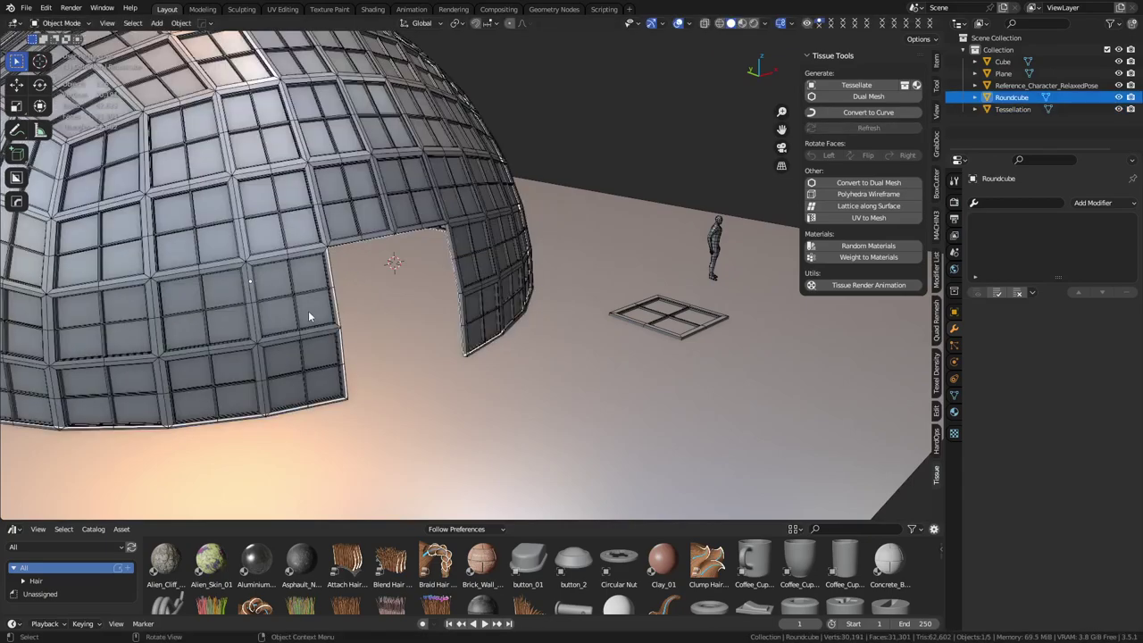
Step: Hide the original dome mesh behind the tessellated frames
key("x")
key("Delete")
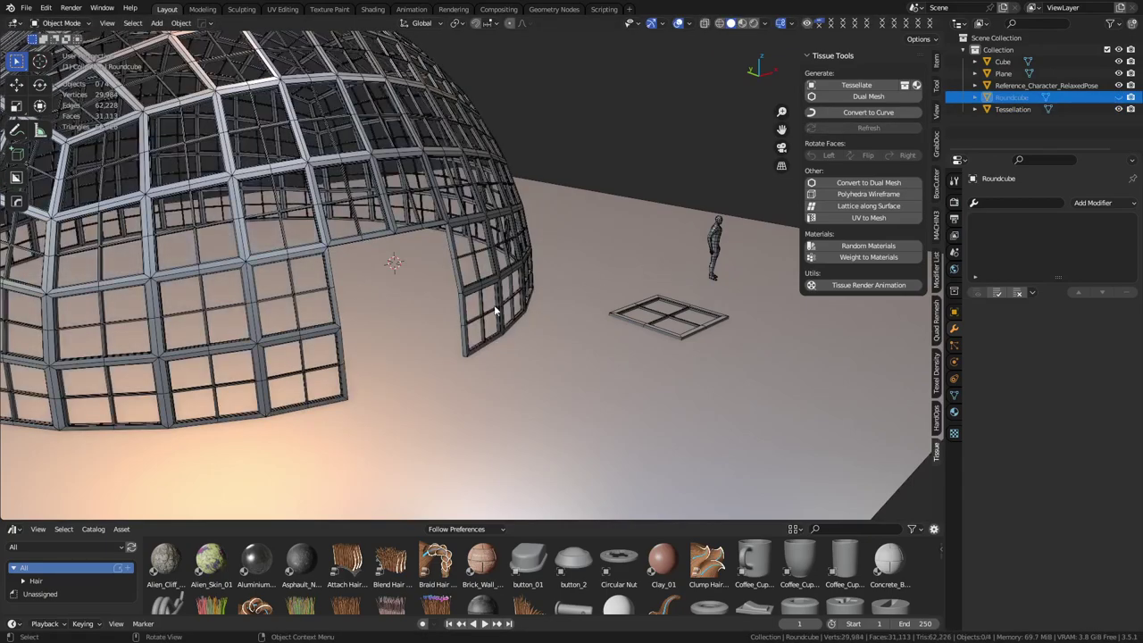
key("shift+grave")
key("w")
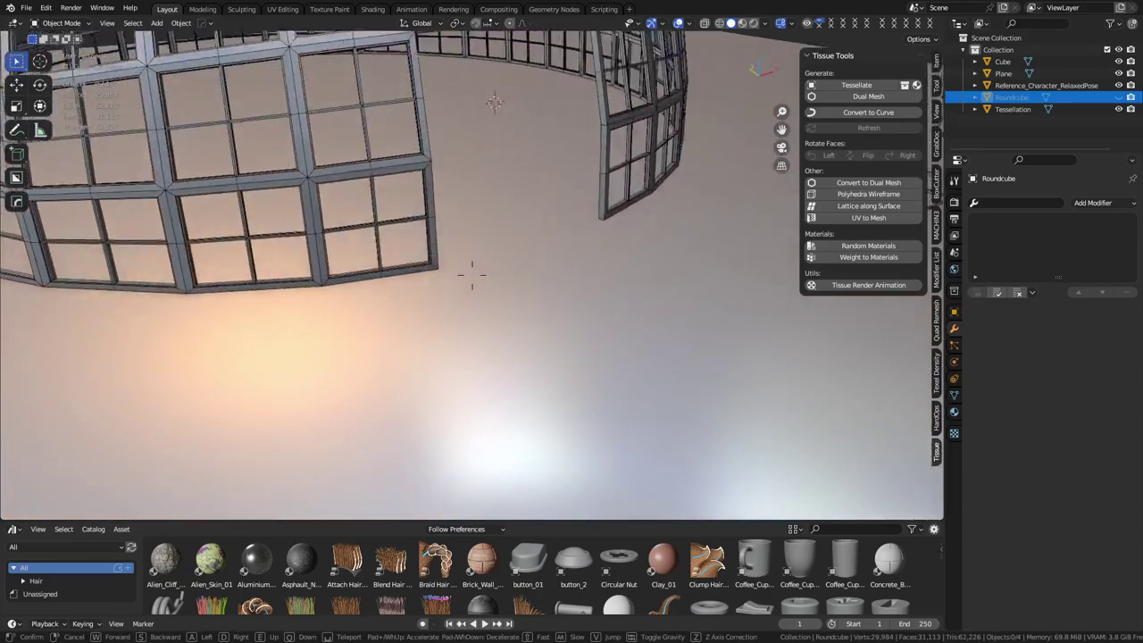
Step: Examine the tessellated frames around the dome's doorway up close in walk navigation
key("w")
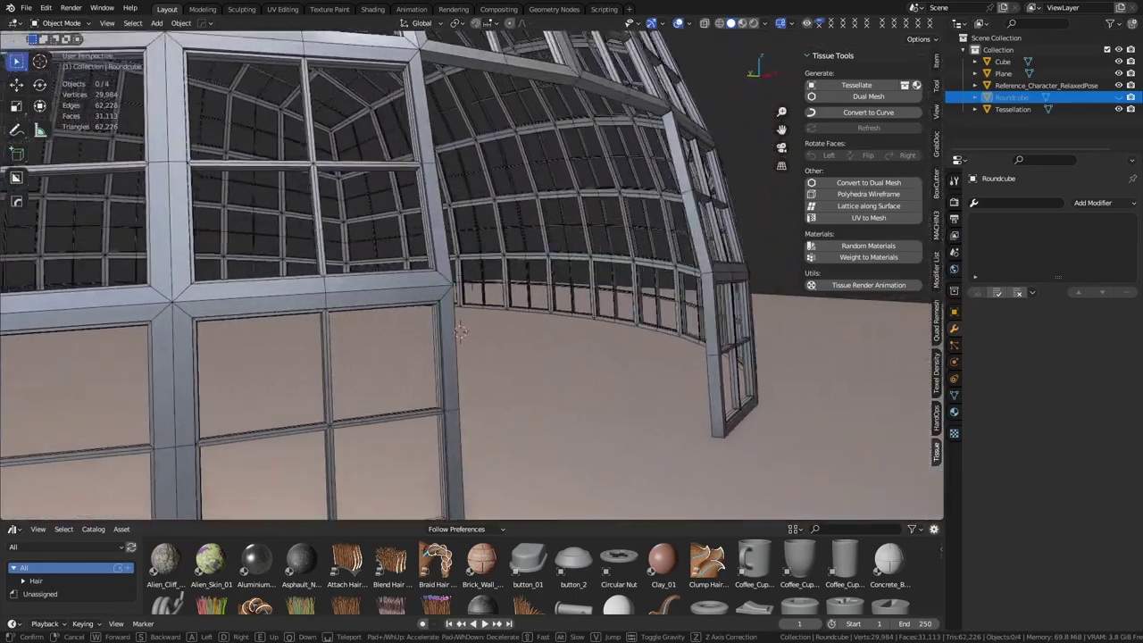
key("w")
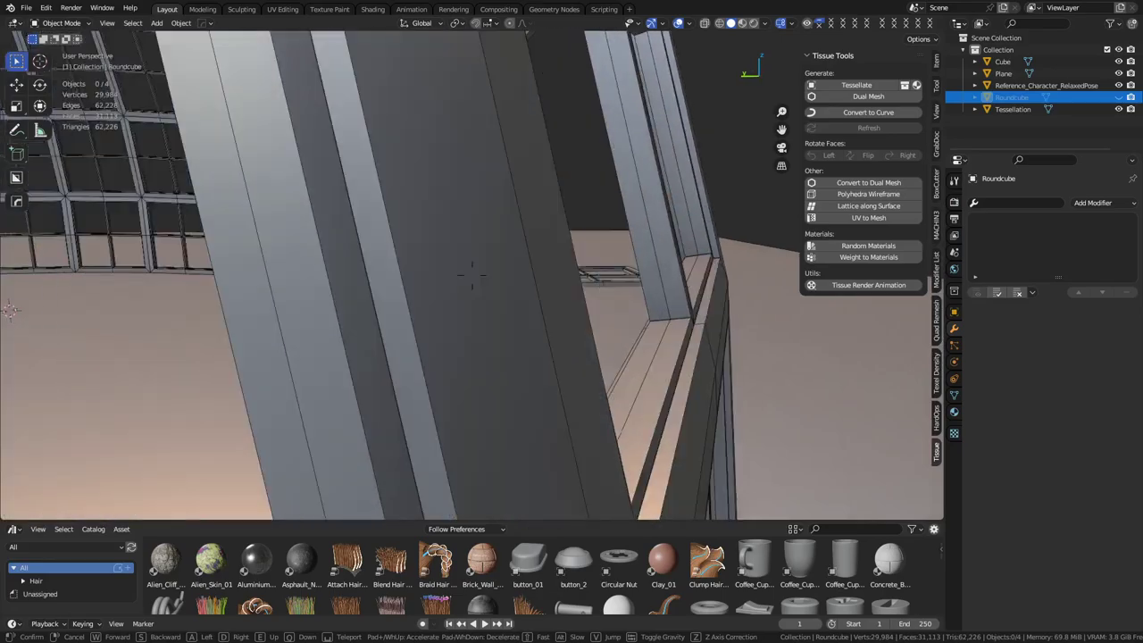
key("d")
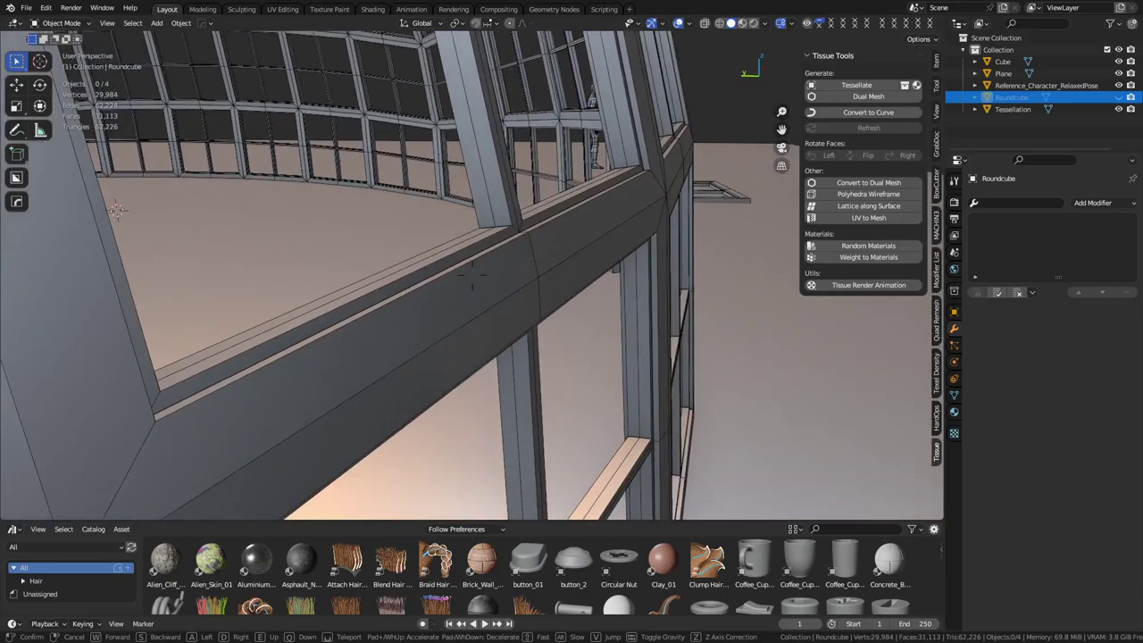
key("a")
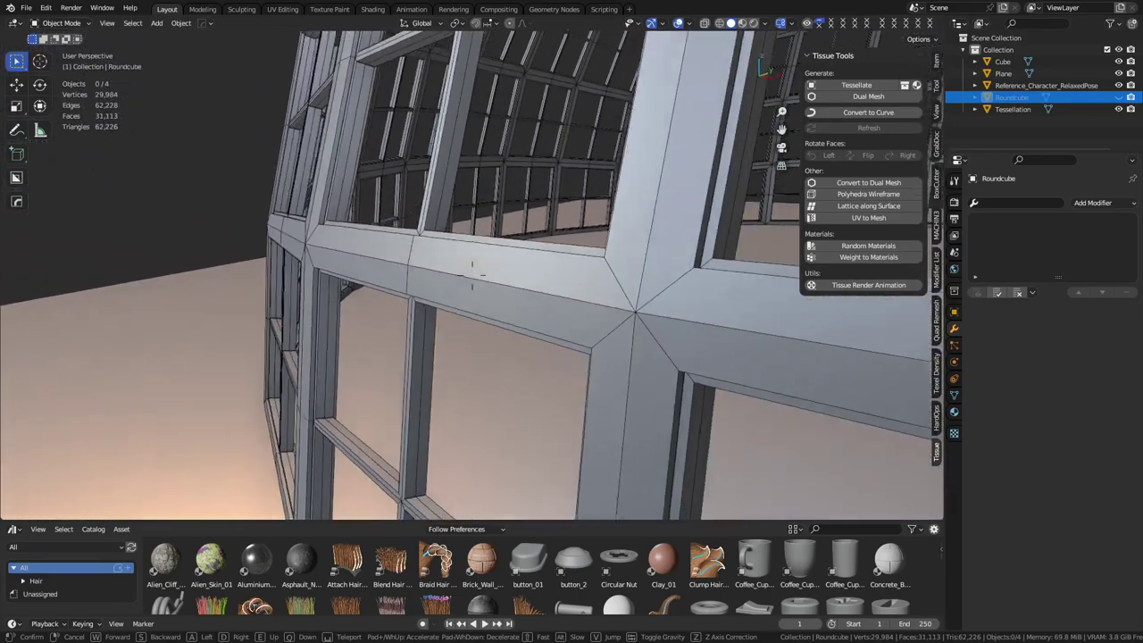
left_click(518, 340)
Step: Inspect the tessellated dome's UV layout in the UV Editing workspace with its whole mesh selected, then return to Object Mode
left_click(519, 339)
left_click(525, 286)
key("ctrl+Tab")
left_click(606, 286)
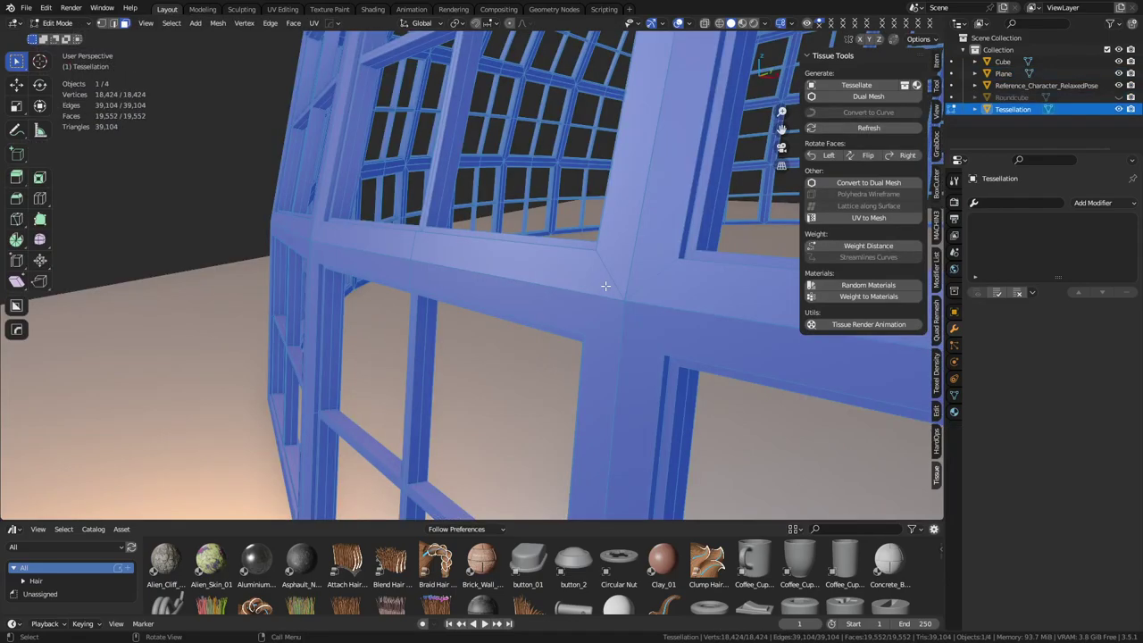
left_click(270, 10)
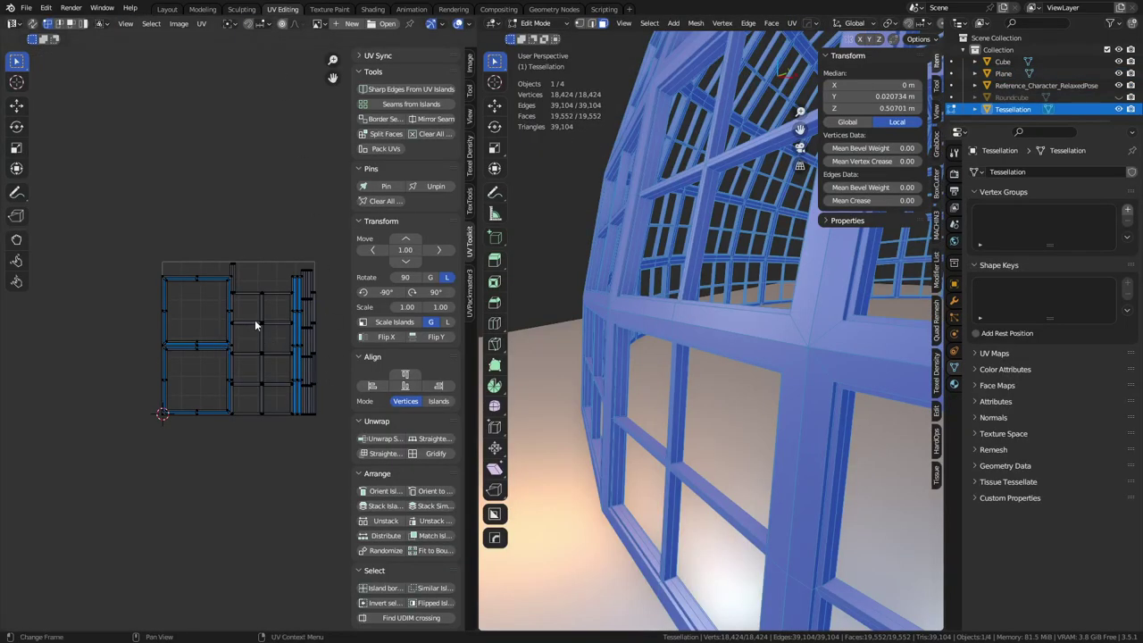
scroll(255, 321, "up", 4)
scroll(255, 321, "down", 2)
middle_click_drag(255, 322, 196, 310)
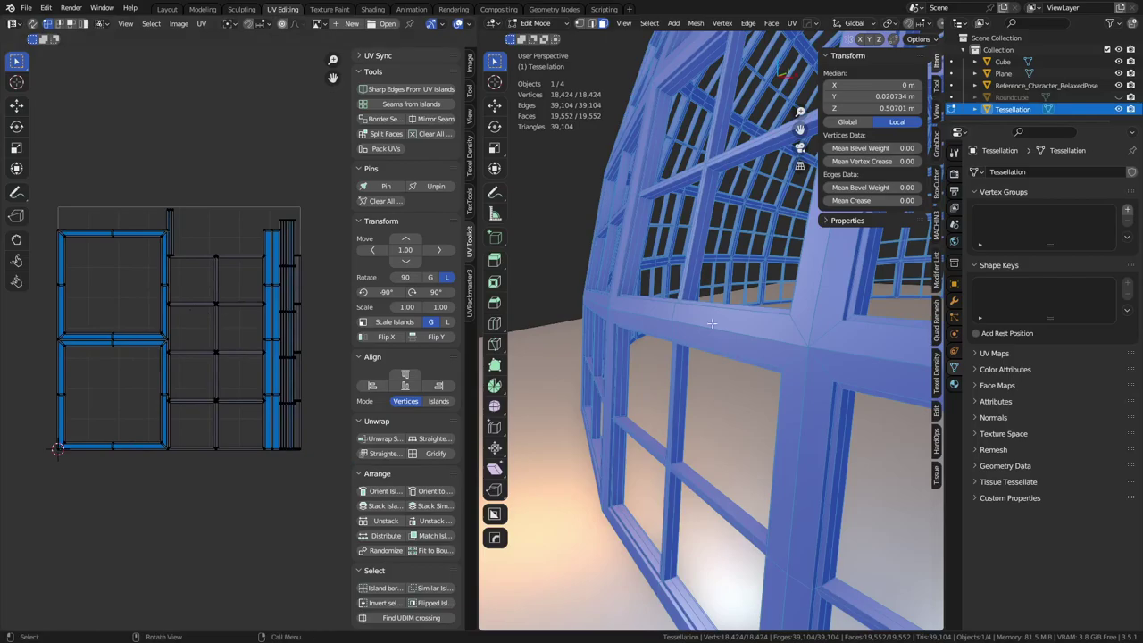
key("ctrl+Tab")
left_click(656, 293)
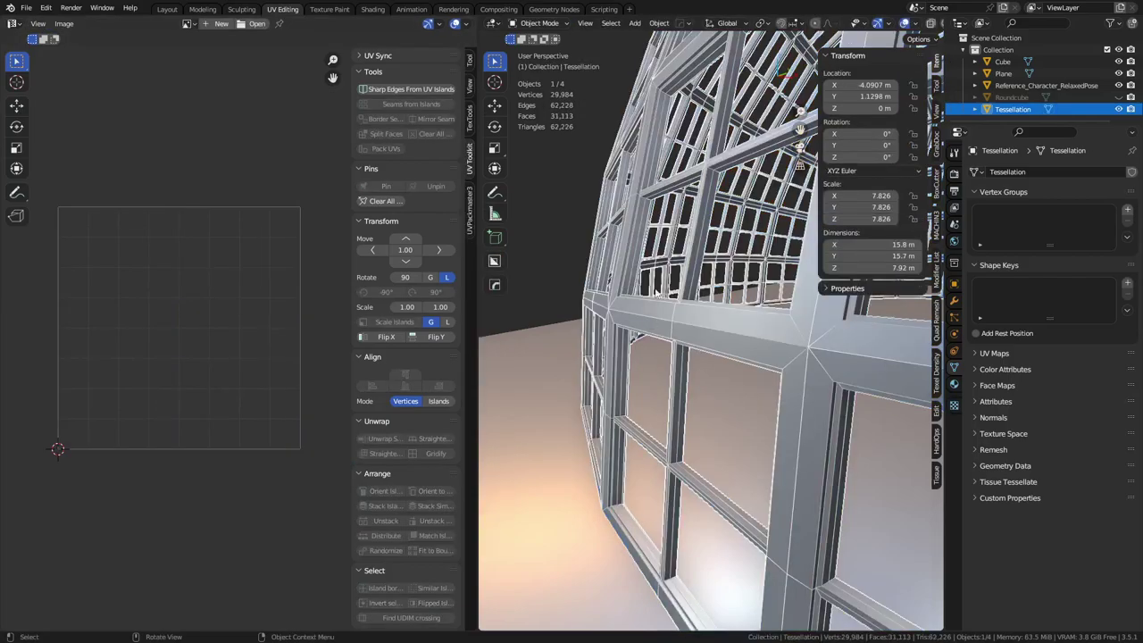
Step: Deselect the frames and examine the dome from inside and outside in walk navigation, switching back to the Layout workspace
left_click(538, 219)
key("shift+grave")
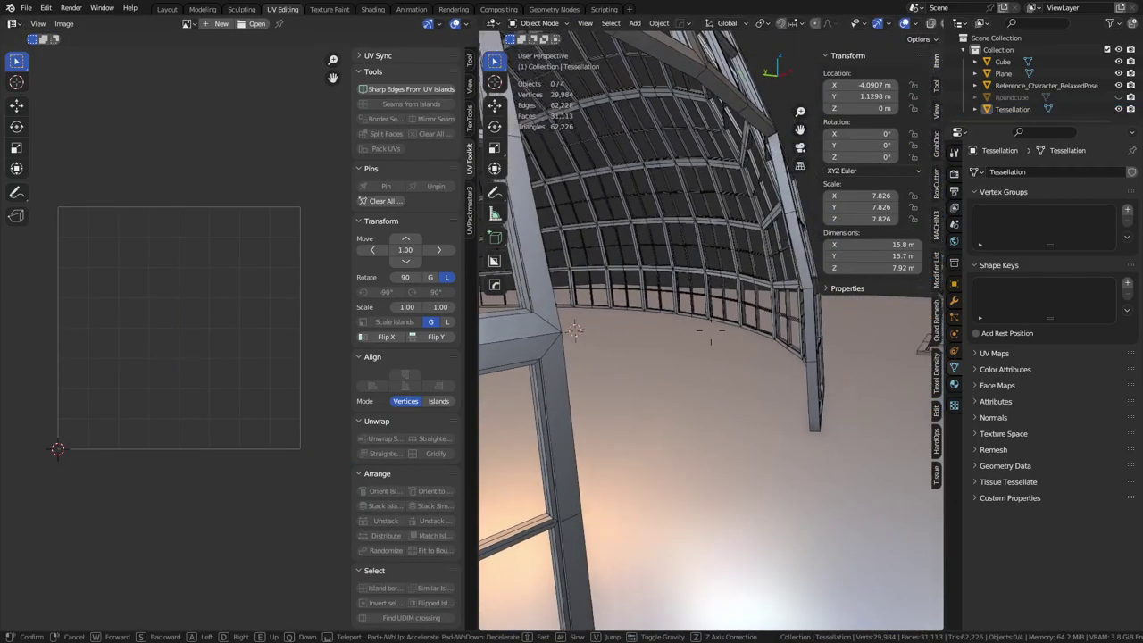
key("s")
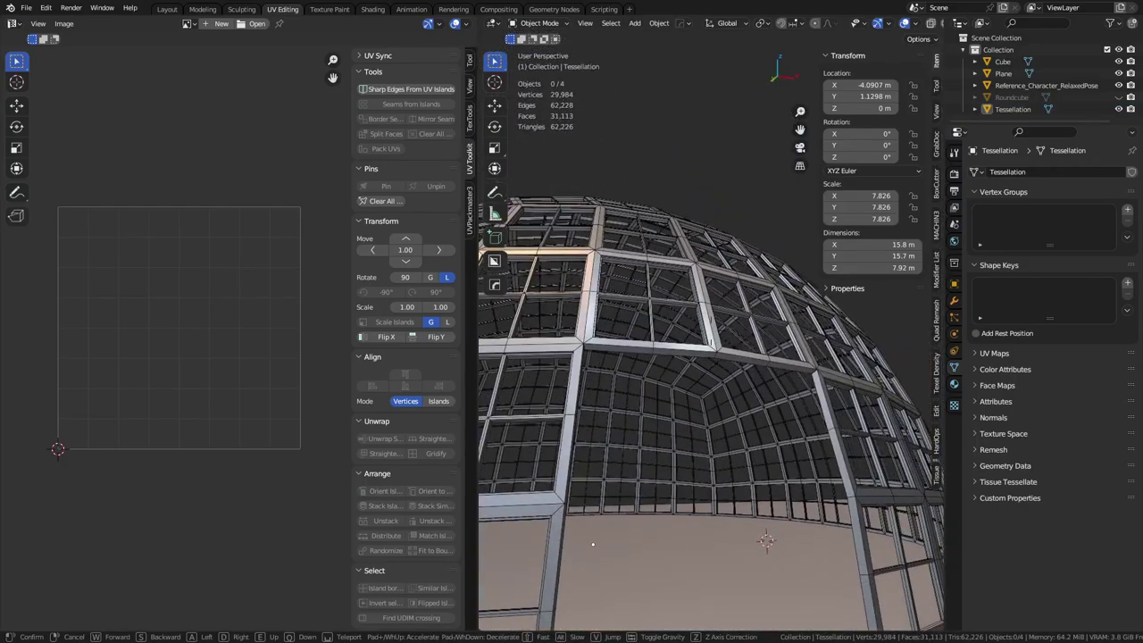
left_click(635, 317)
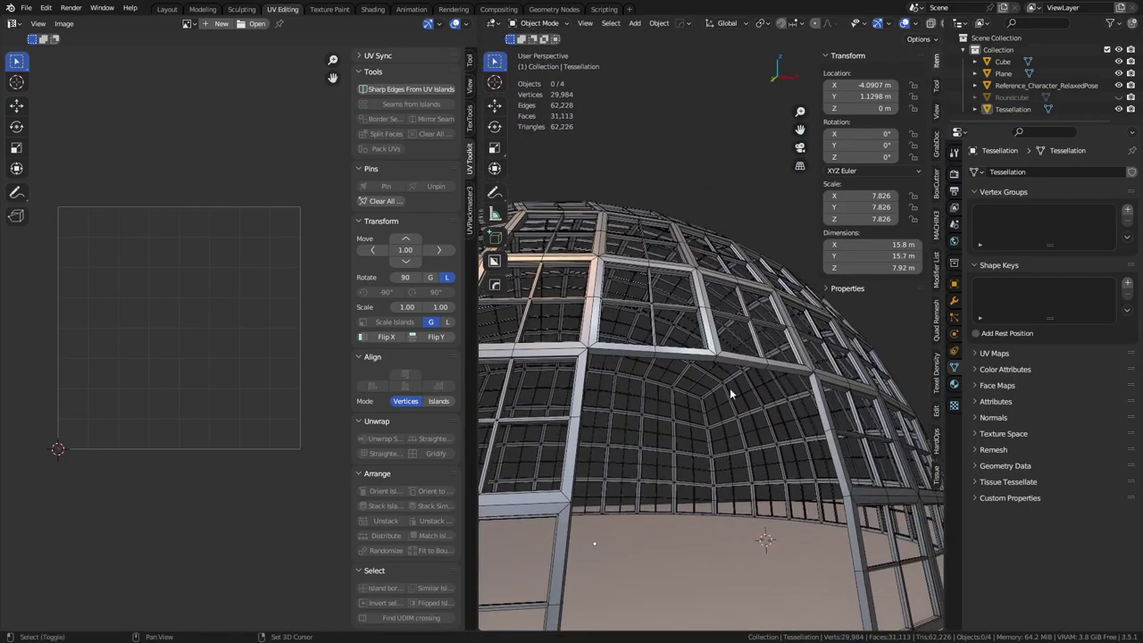
key("shift+grave")
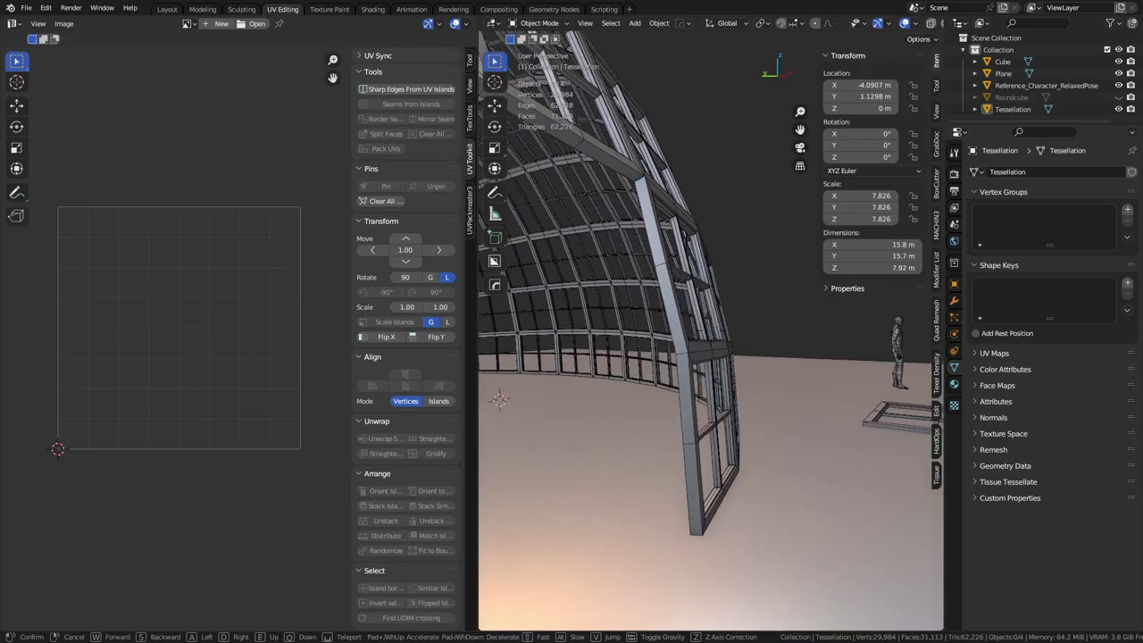
key("w")
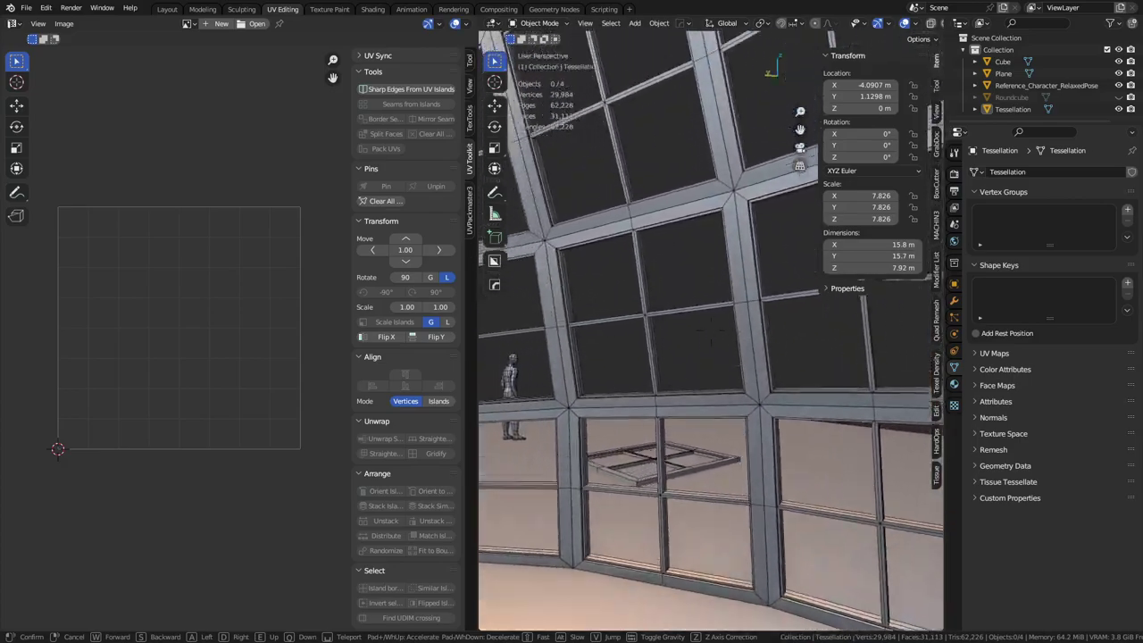
left_click(739, 402)
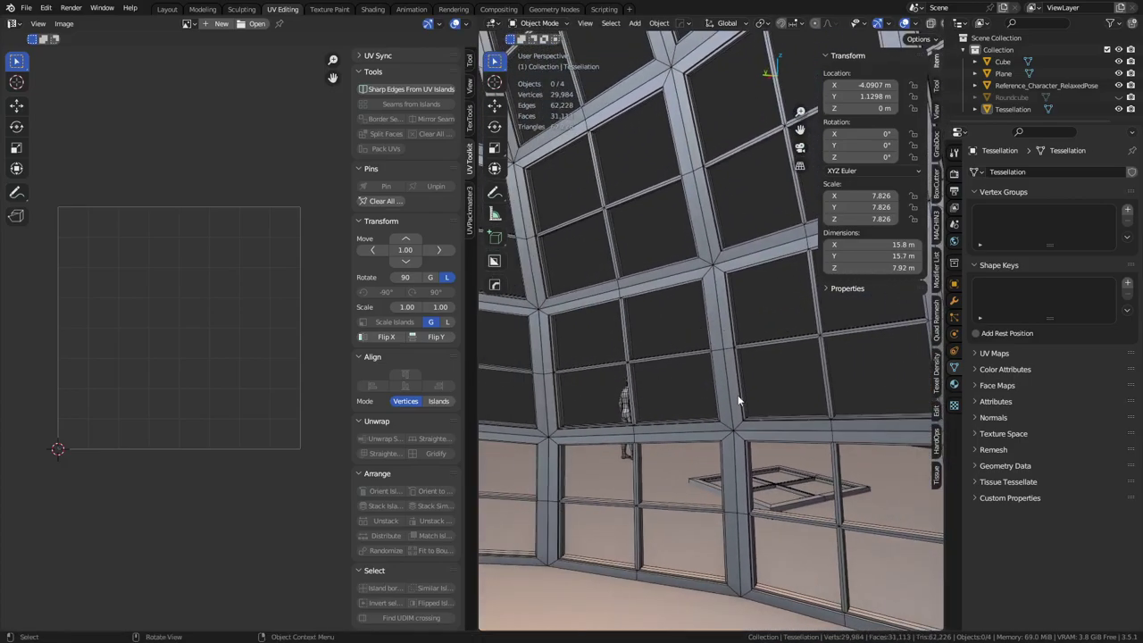
left_click(167, 10)
key("shift+grave")
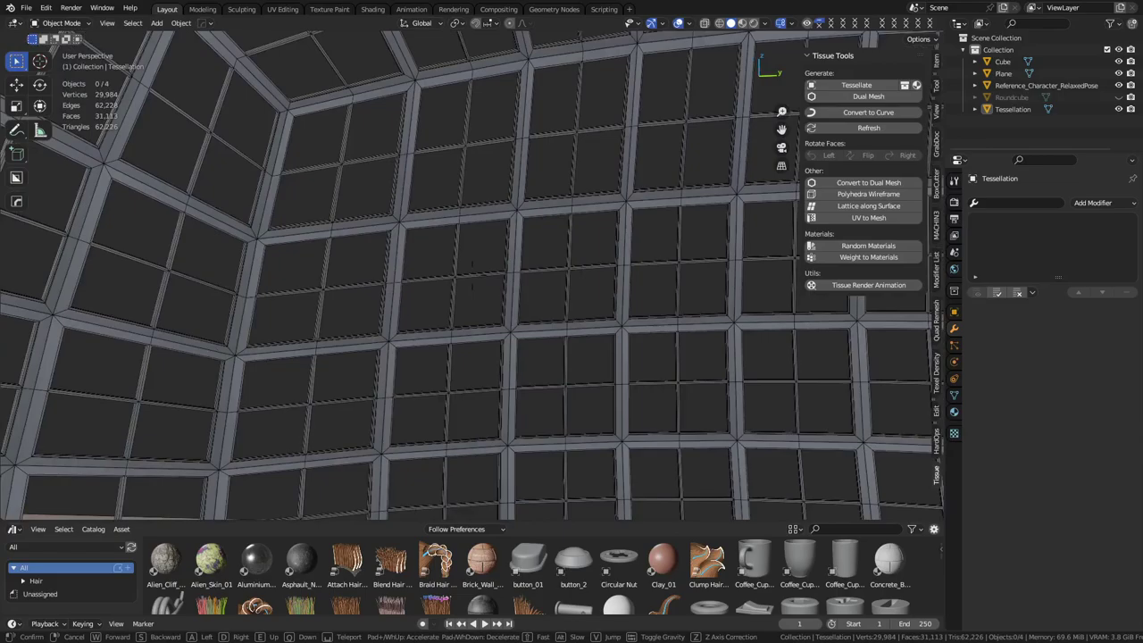
key("w")
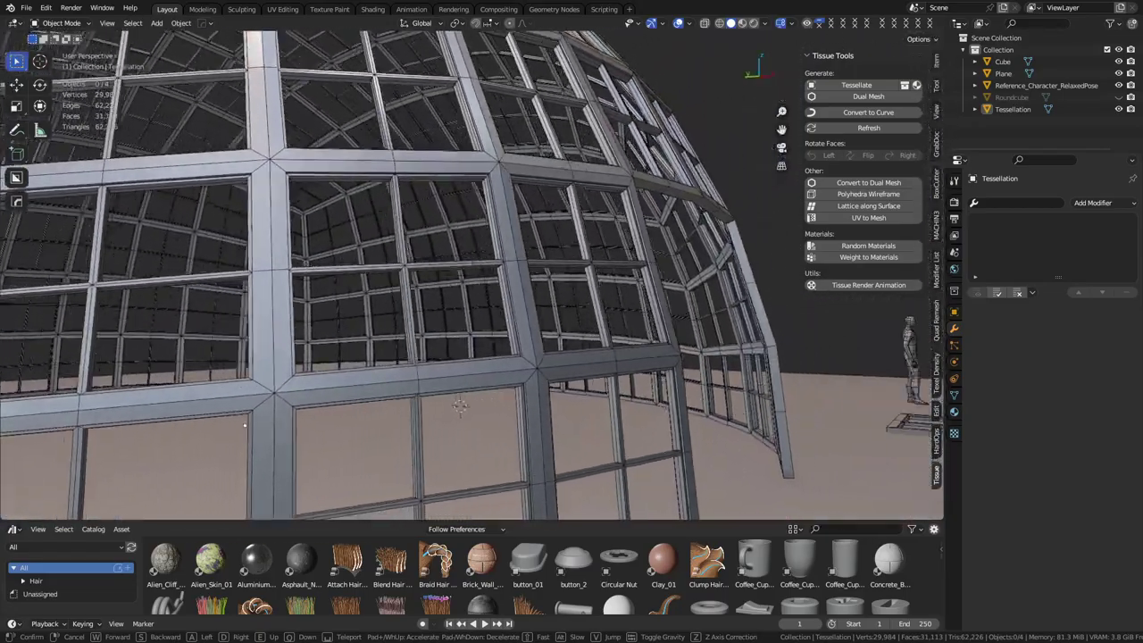
key("s")
left_click(530, 347)
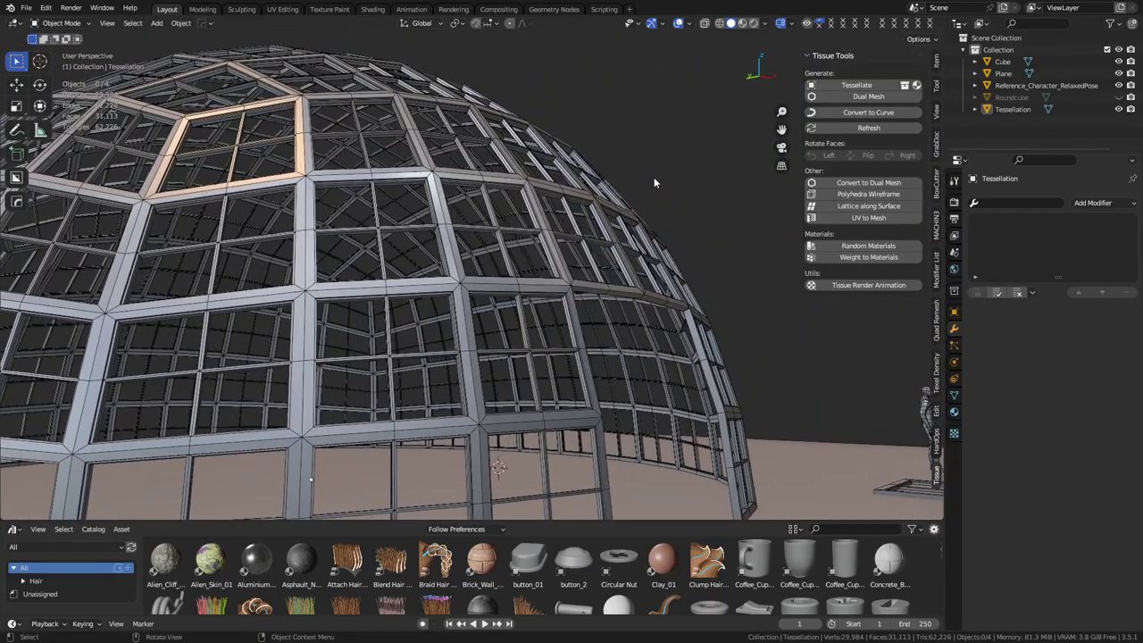
Step: Add a cone mesh with 32 vertices, a 1 m base radius and a 2 m depth
scroll(667, 288, "down", 5)
scroll(642, 298, "up", 4)
scroll(642, 298, "down", 3)
middle_click_drag(642, 298, 561, 376)
scroll(561, 360, "up", 3)
key("shift+a")
mouse_move(561, 363)
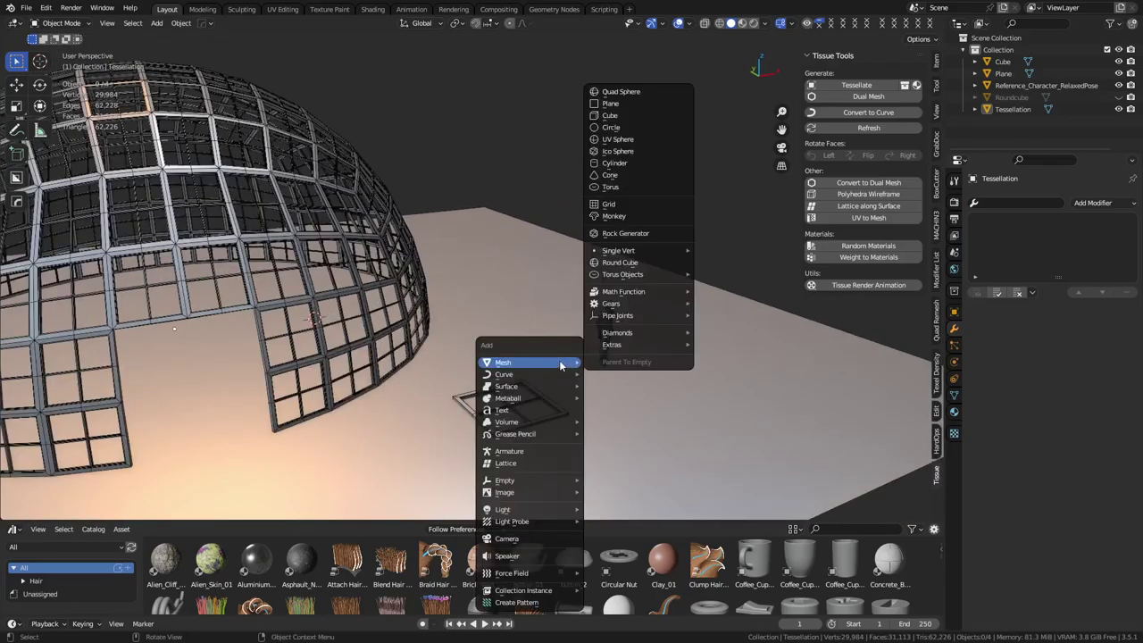
left_click(636, 176)
Step: Move the cone about 9.5 m across the ground plane to clear the dome, and raise it vertically above the floor
key("g")
key("z")
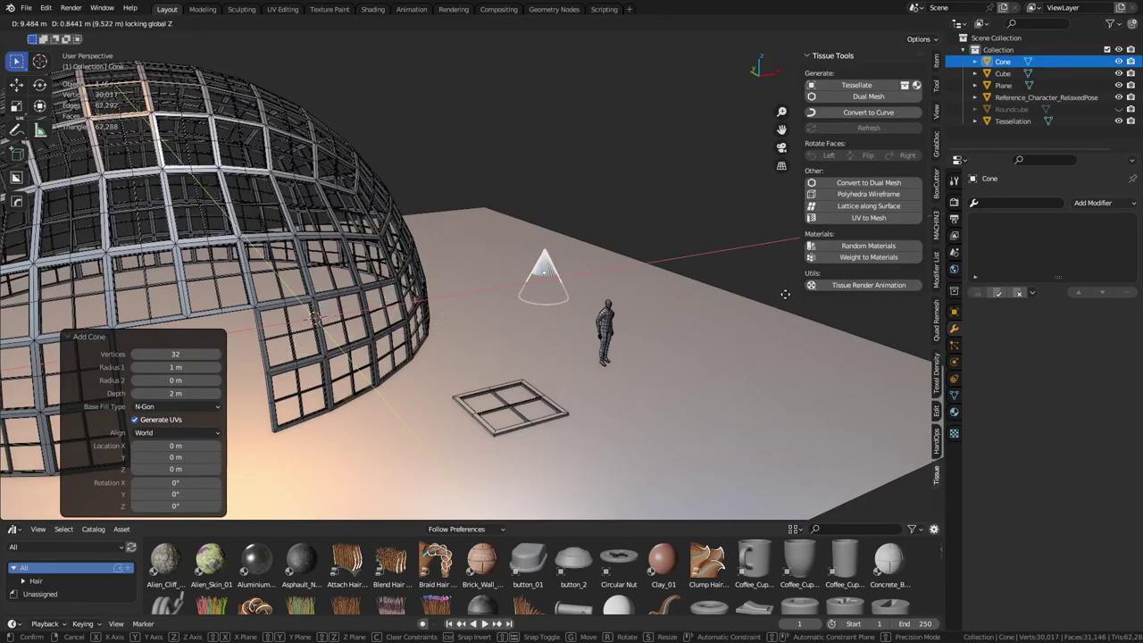
left_click(785, 293)
key("g")
key("z")
left_click(681, 265)
Step: Scale the cone's whole mesh up uniformly by about 4.43 in Edit Mode
key("ctrl+Tab")
left_click(722, 265)
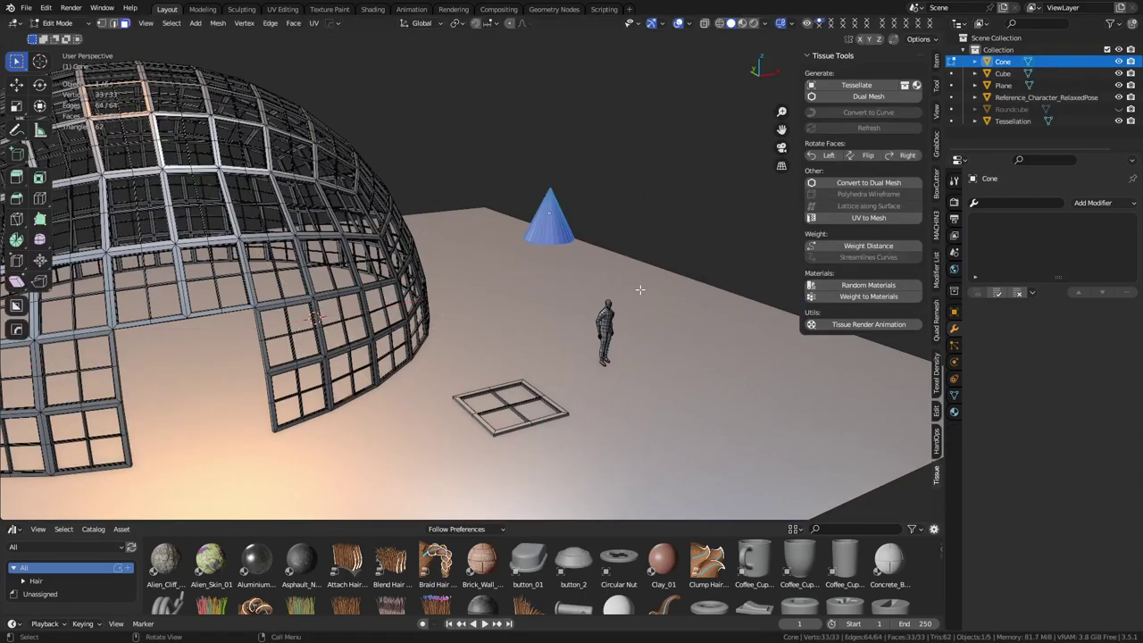
key("s")
left_click(69, 409)
Step: Delete the cone's base face in X-ray view and return to Object Mode
key("alt+z")
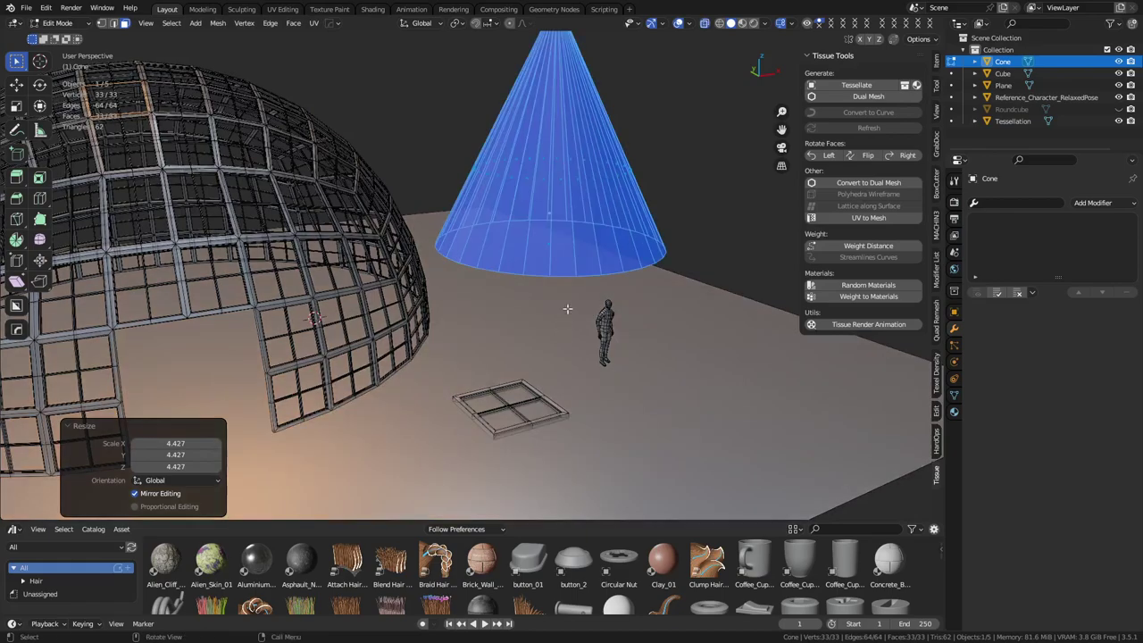
left_click(569, 256)
key("x")
left_click(570, 255)
key("alt+z")
key("ctrl+Tab")
left_click(539, 253)
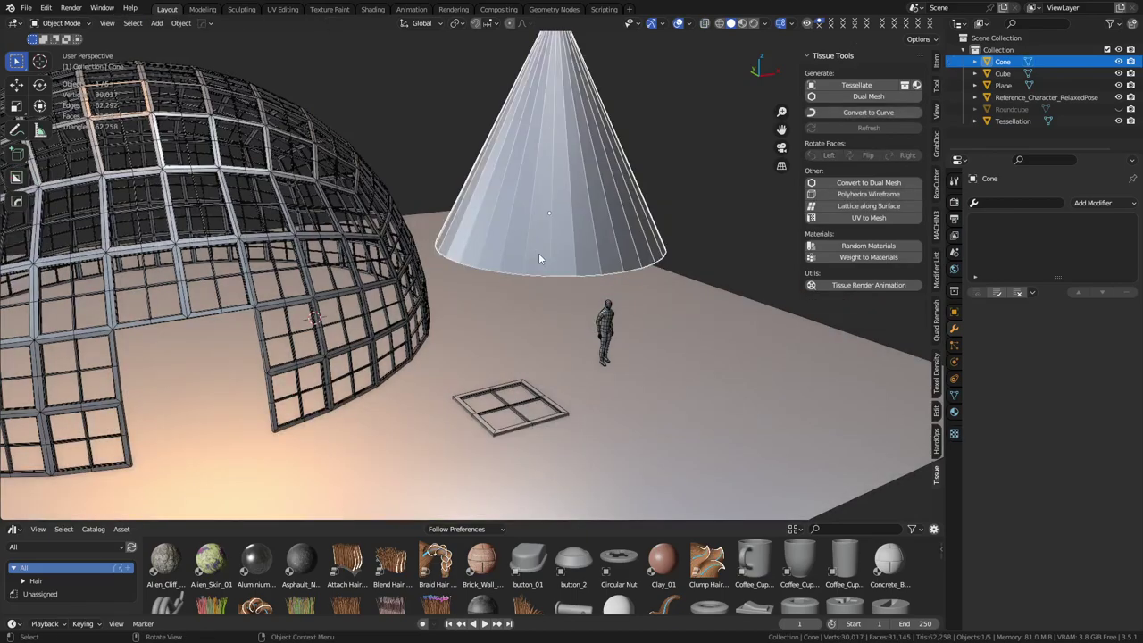
Step: Knife seven horizontal cuts right through the cone at roughly even heights from the front orthographic view
key("ctrl+Tab")
left_click(577, 241)
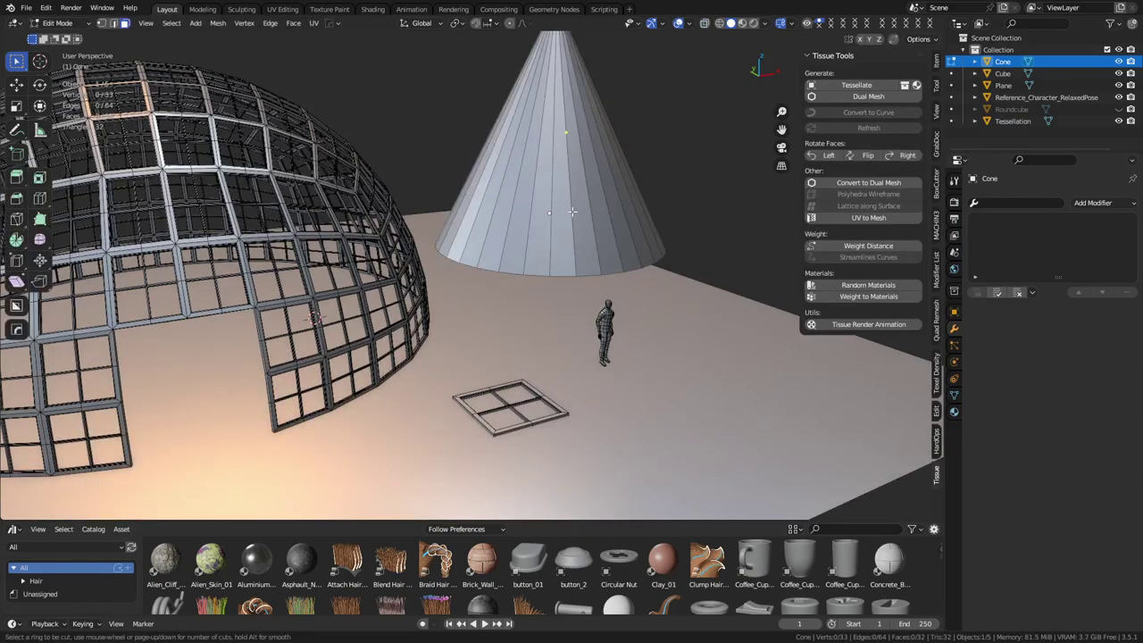
middle_click_drag(567, 214, 574, 278)
key("k")
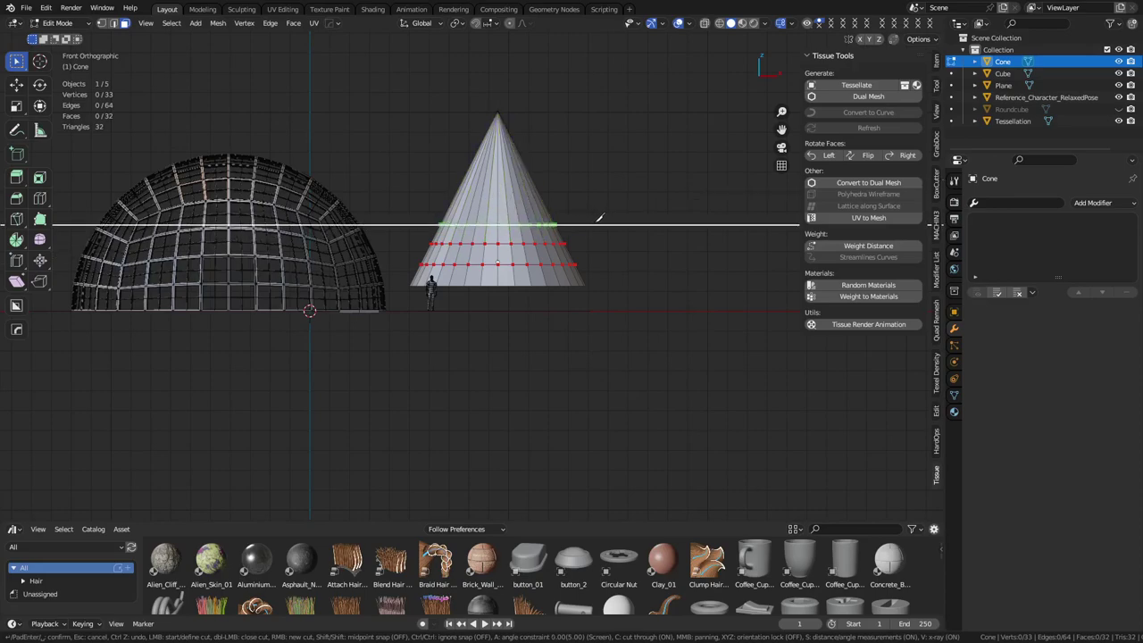
left_click(597, 221)
right_click(600, 222)
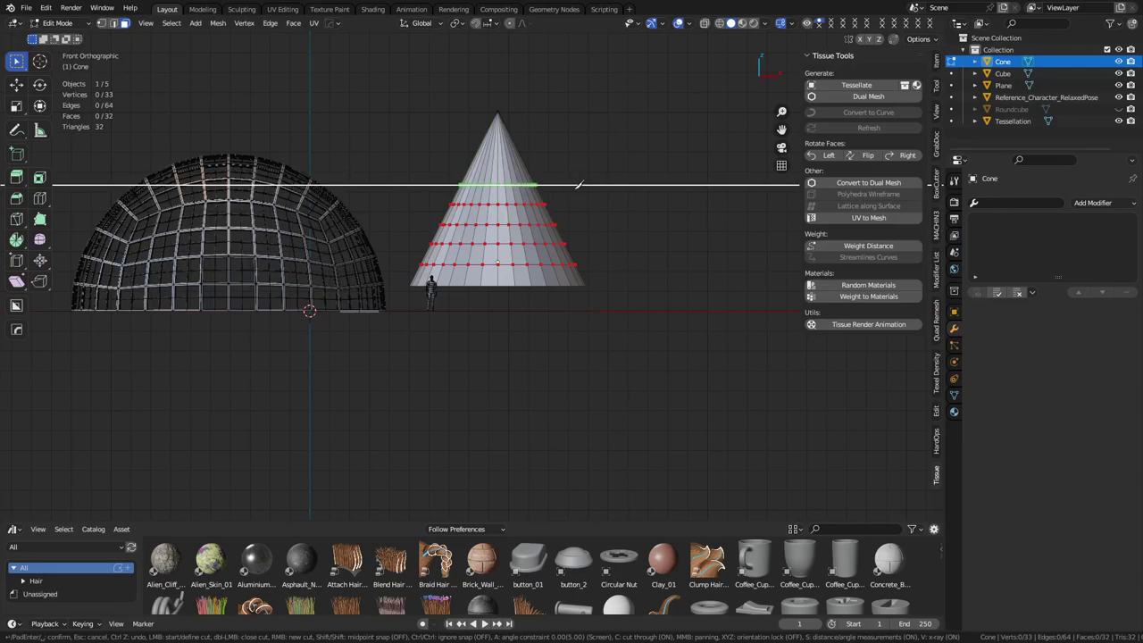
right_click(605, 165)
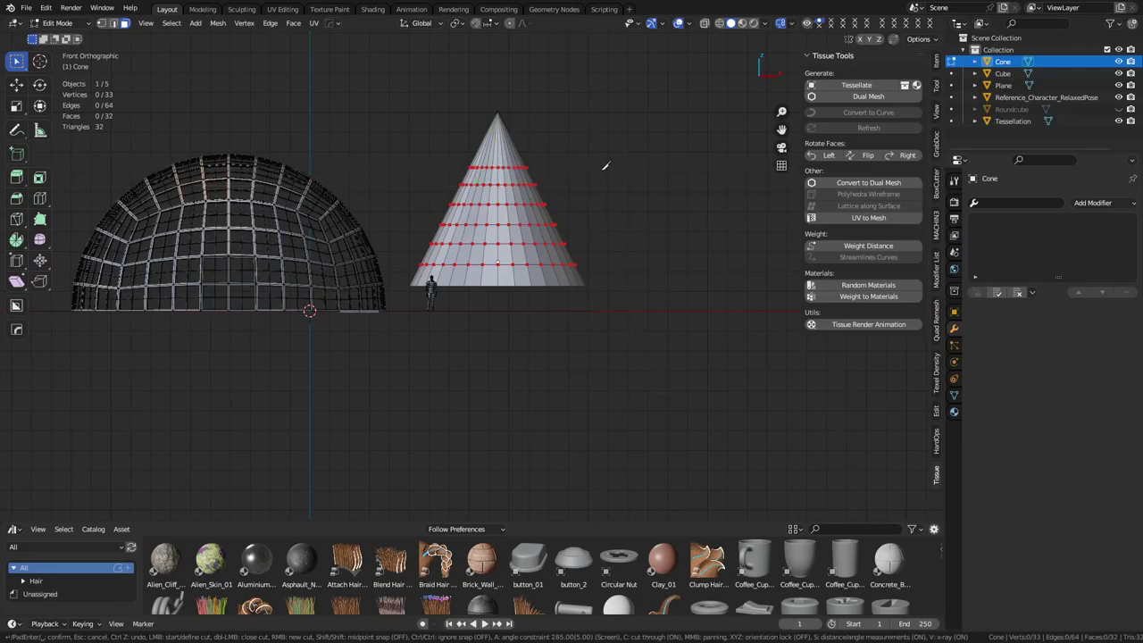
key("Return")
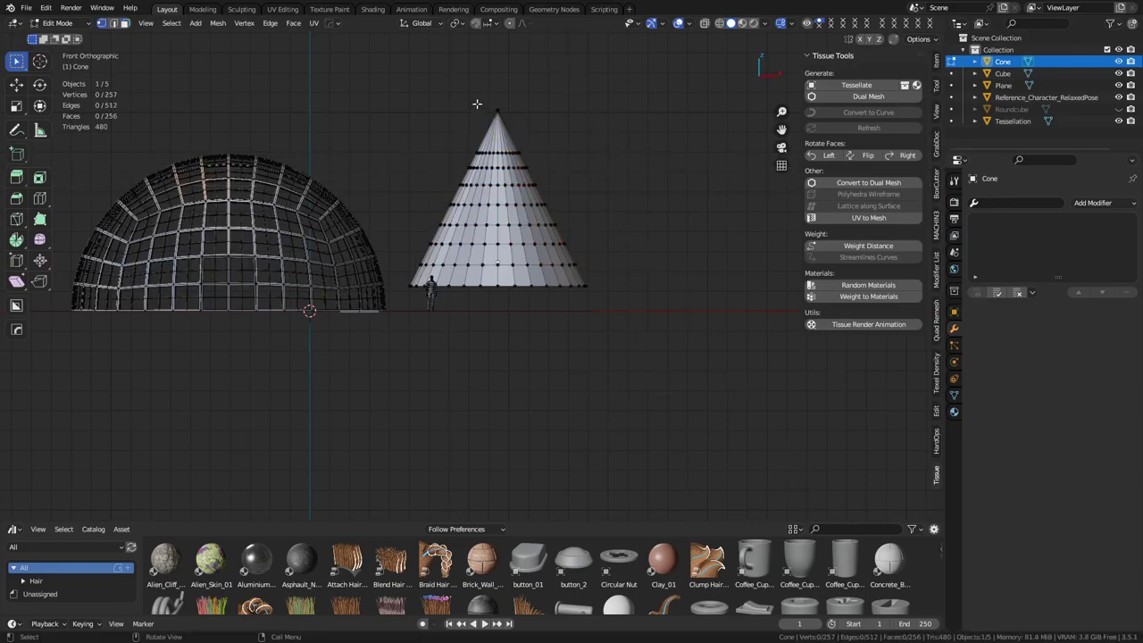
Step: Delete the cone's tip vertex to leave an open top, and return to Object Mode
key("x")
left_click(514, 108)
key("x")
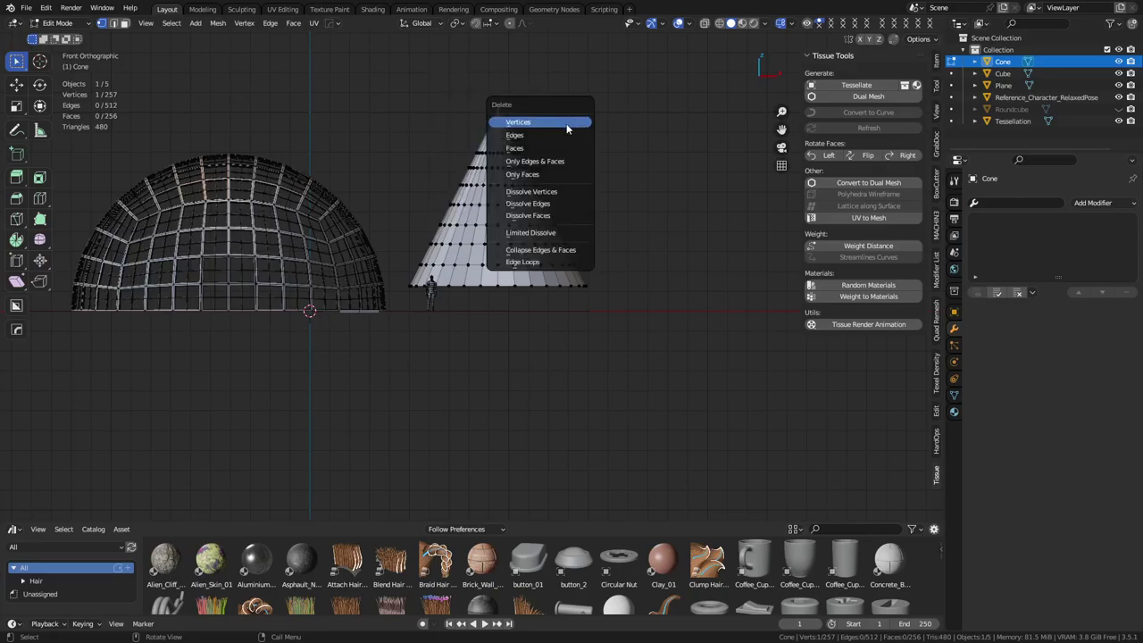
left_click(566, 120)
key("ctrl+Tab")
left_click(508, 250)
Step: Tessellate the four-pane frame over the open cone with Quad fill mode and Relative thickness, scale 1.00 and offset 1.00
middle_click_drag(518, 256, 563, 442)
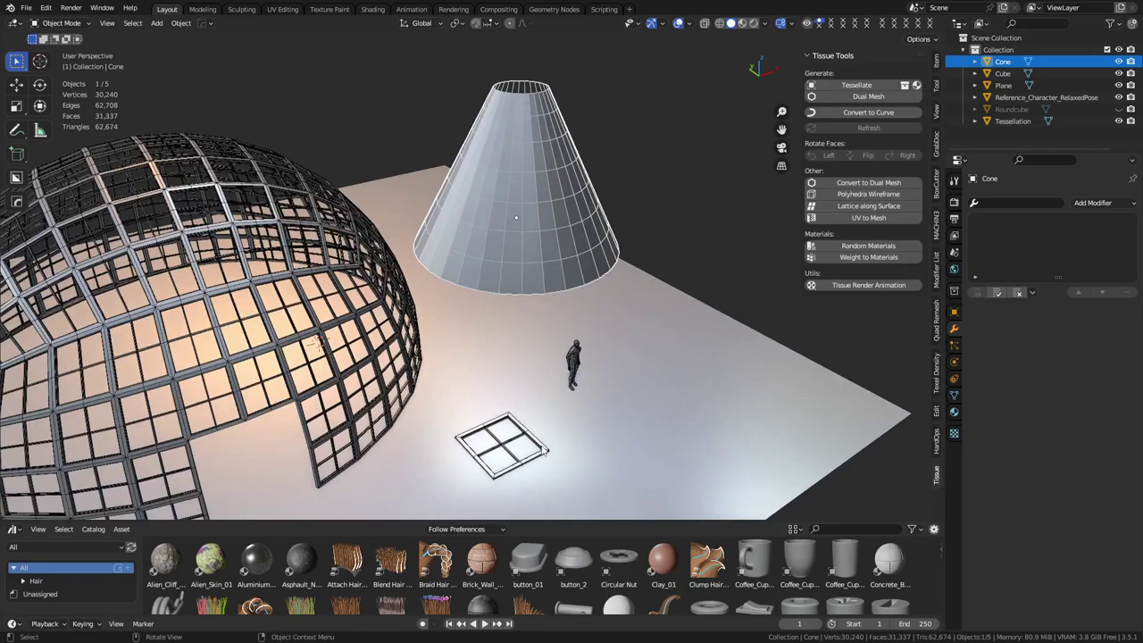
left_click(544, 451)
left_click(535, 272, "shift")
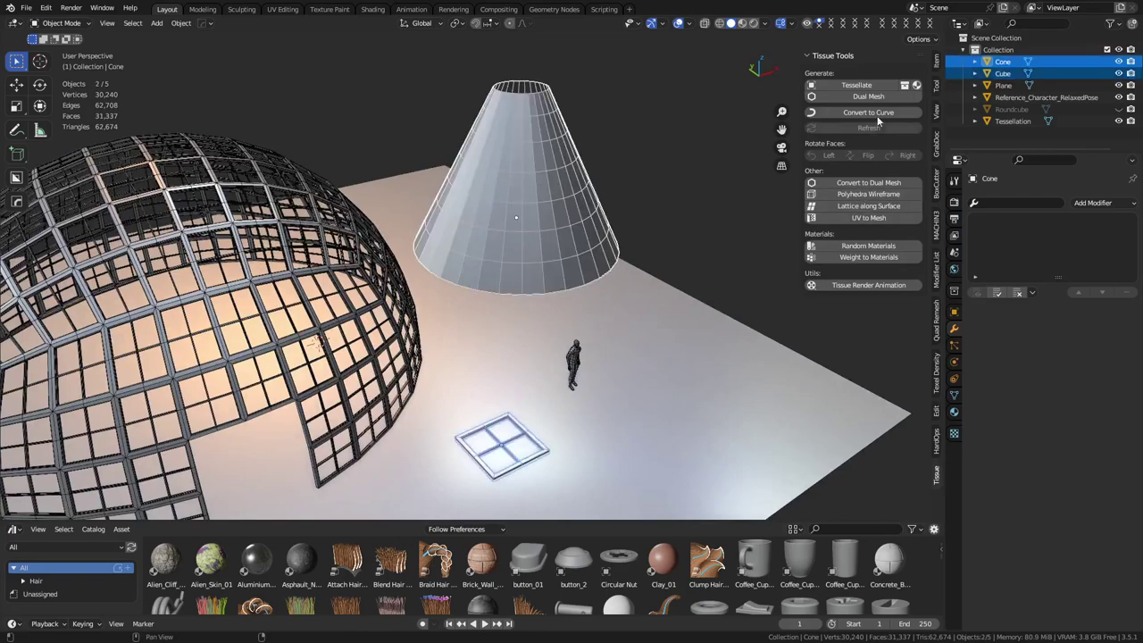
left_click(855, 84)
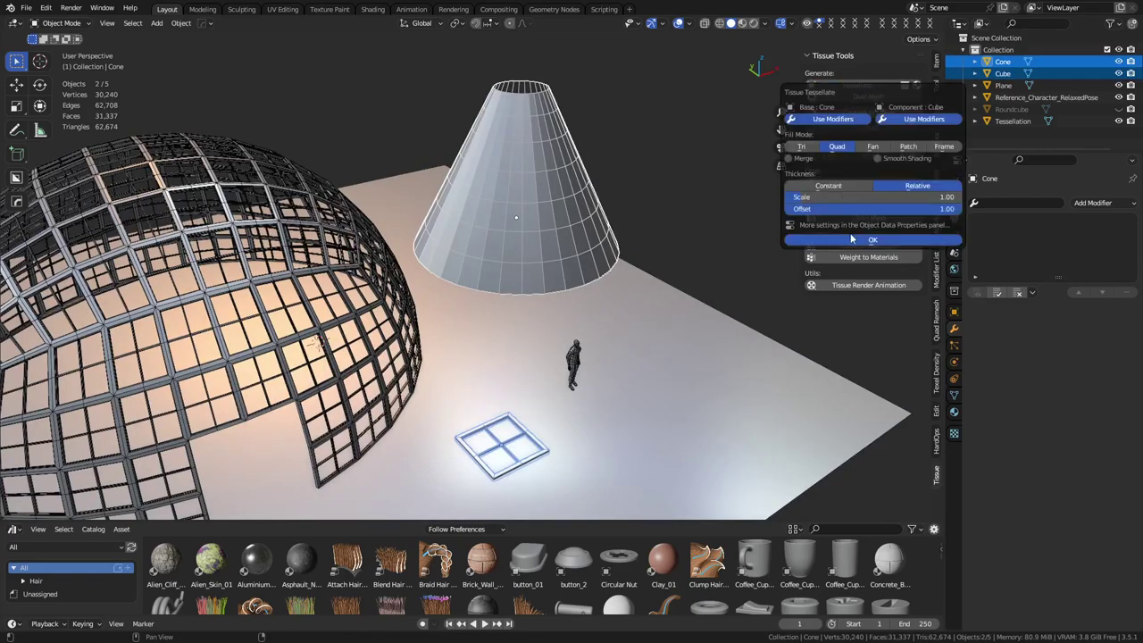
left_click(851, 239)
Step: Delete the original cone mesh behind its tessellated frames
left_click(629, 215)
left_click(571, 265)
left_click(570, 264)
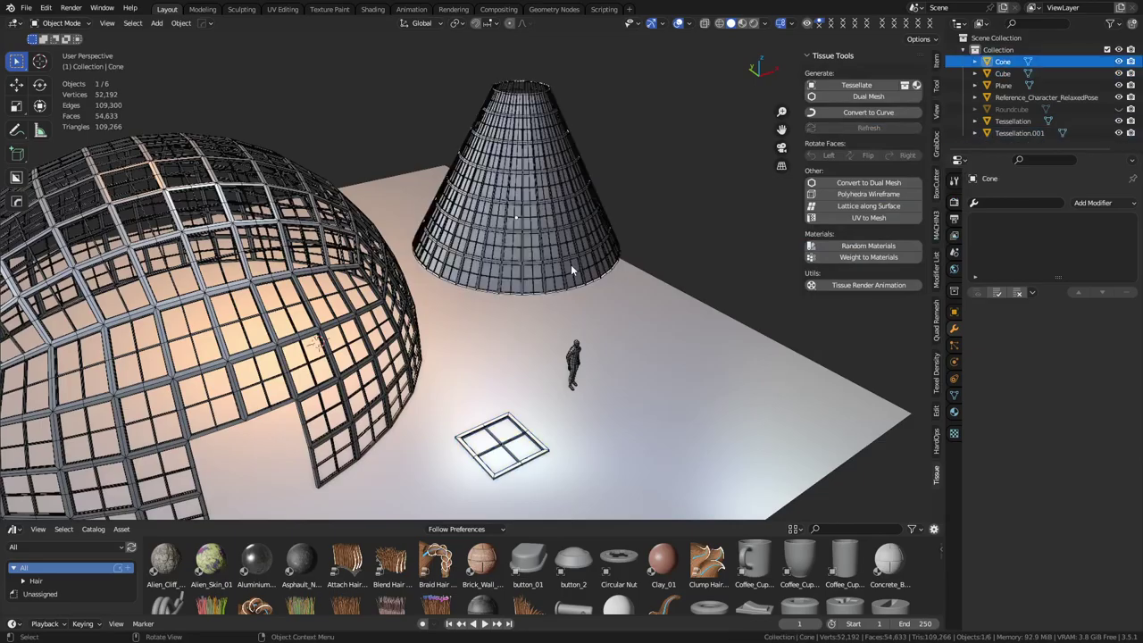
key("x")
left_click(570, 264)
Step: Examine the tessellated cone from several angles and distances beside the dome, selecting it and deselecting it again
middle_click_drag(571, 264, 563, 232)
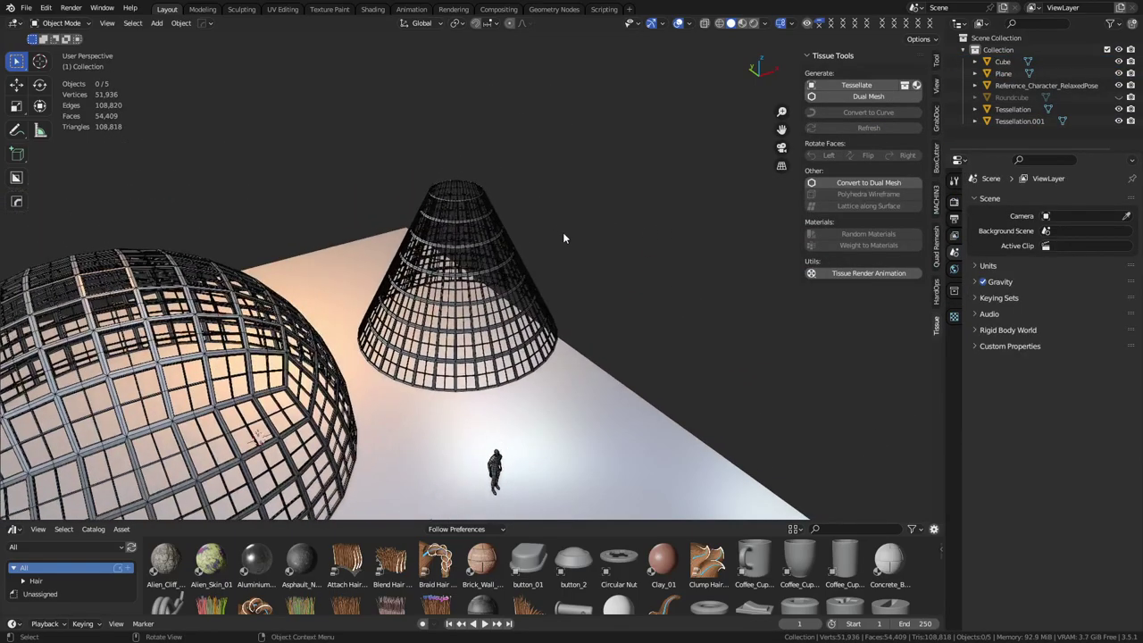
scroll(563, 238, "up", 6)
left_click(434, 219)
middle_click_drag(435, 218, 612, 423)
middle_click_drag(483, 246, 523, 286)
scroll(522, 285, "down", 6)
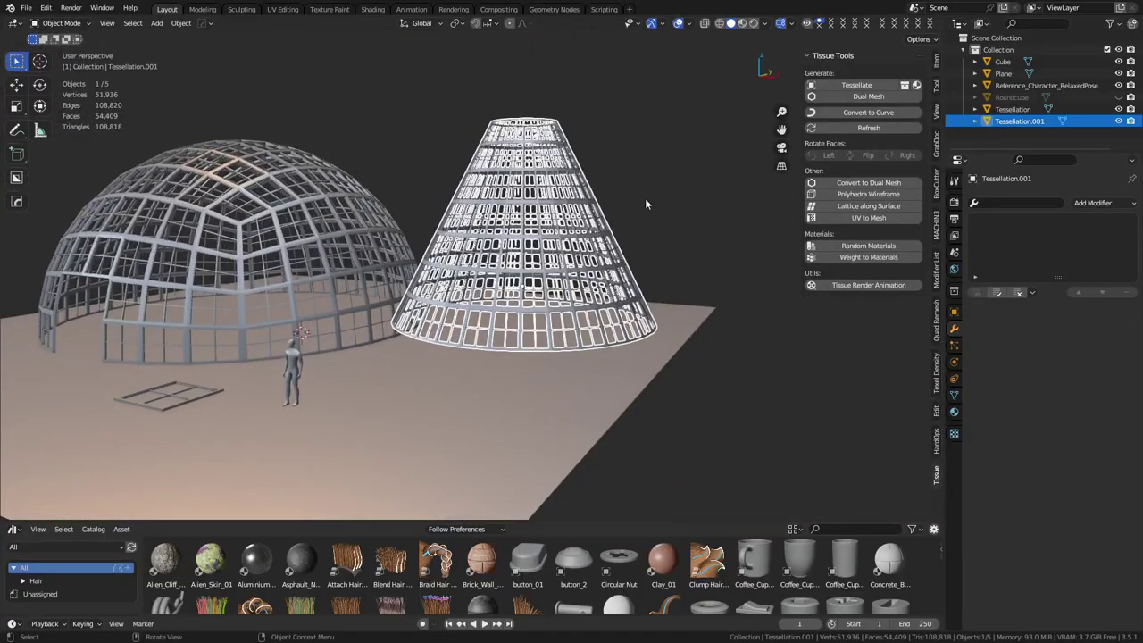
left_click(645, 204)
middle_click_drag(646, 203, 709, 278)
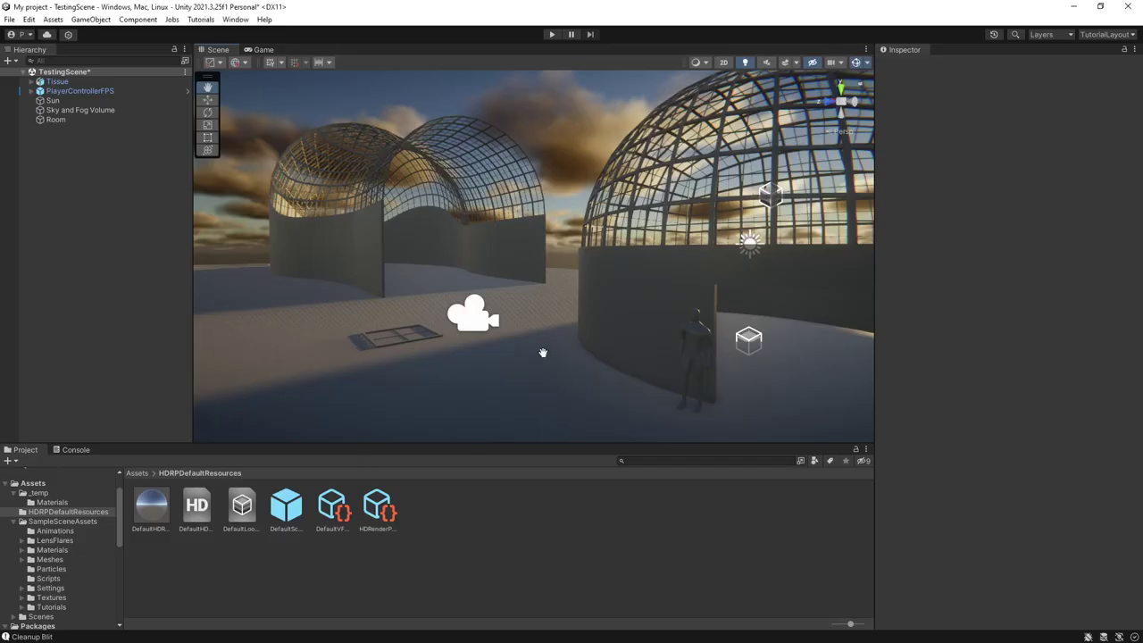
right_click_drag(543, 352, 702, 300)
middle_click_drag(702, 300, 633, 303)
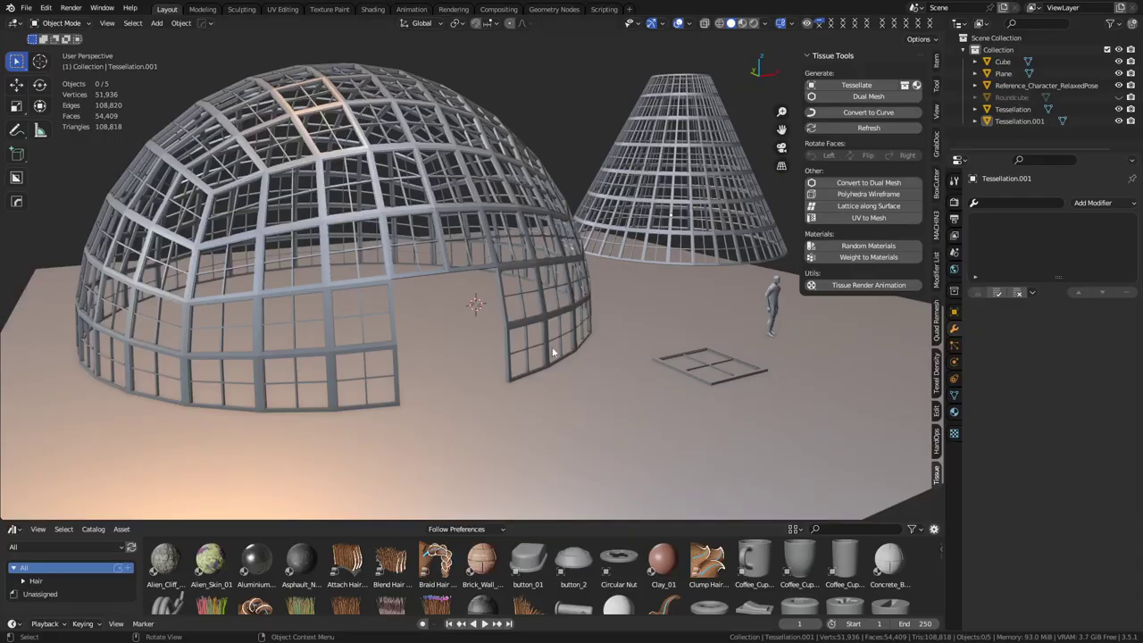
Step: Add an 8-vertex cylinder with 1 m radius and 2 m depth at the world origin, in front view
scroll(553, 351, "down", 1)
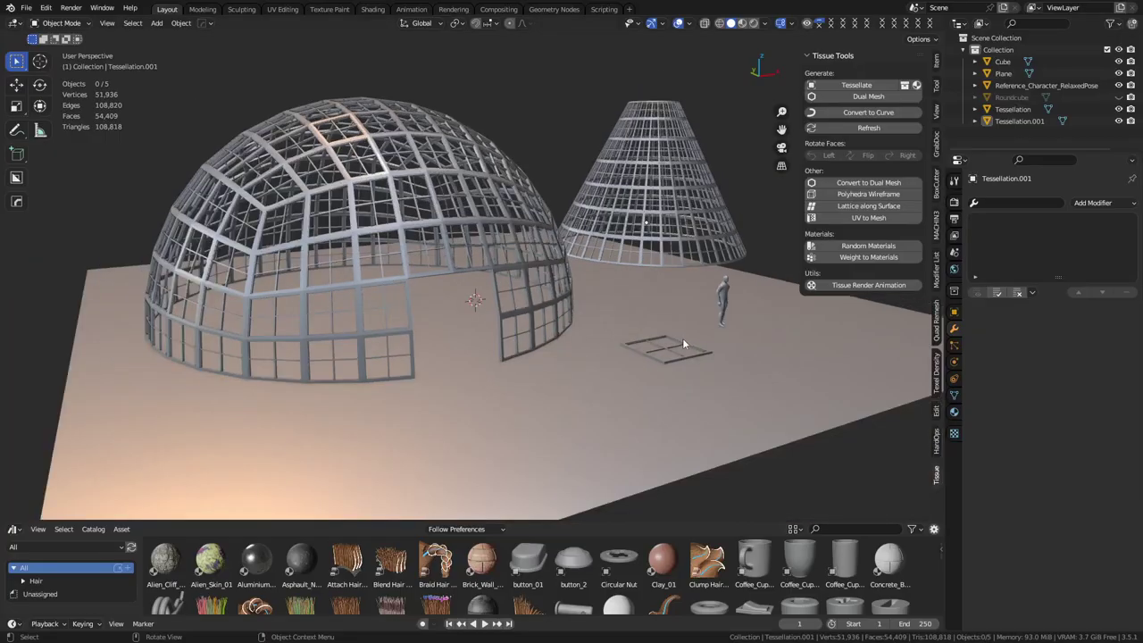
key("KP_1")
middle_click_drag(648, 329, 582, 386, "shift")
key("shift+a")
mouse_move(588, 371)
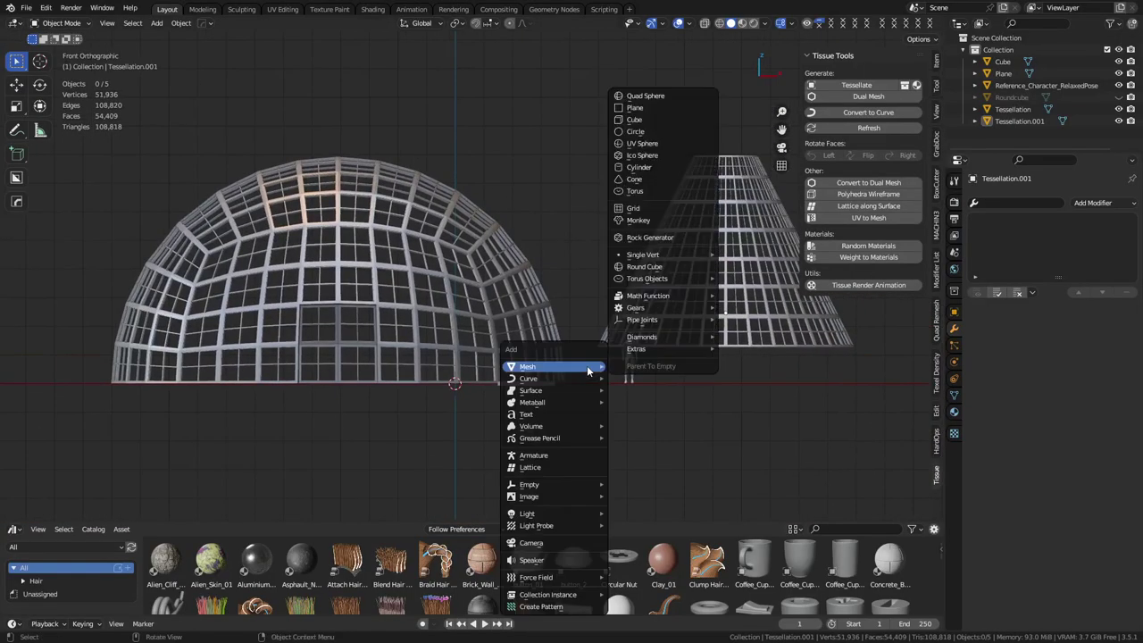
left_click(660, 169)
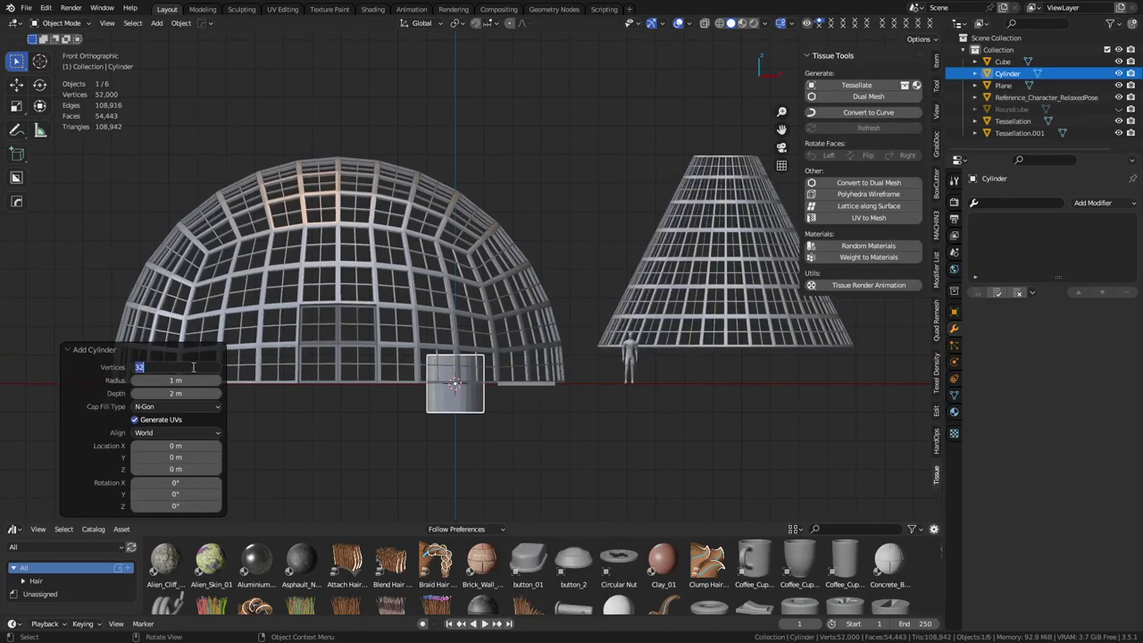
Step: Rotate the cylinder 90° onto its side and scale it up until it is taller than the dome
scroll(516, 387, "down", 5)
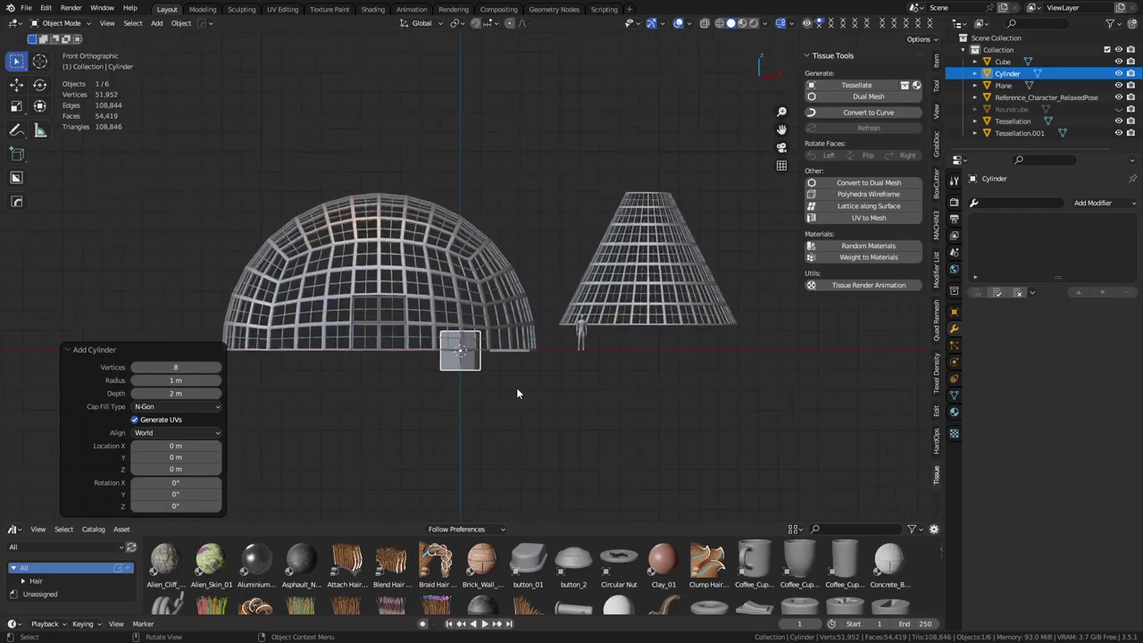
key("r")
key("Return")
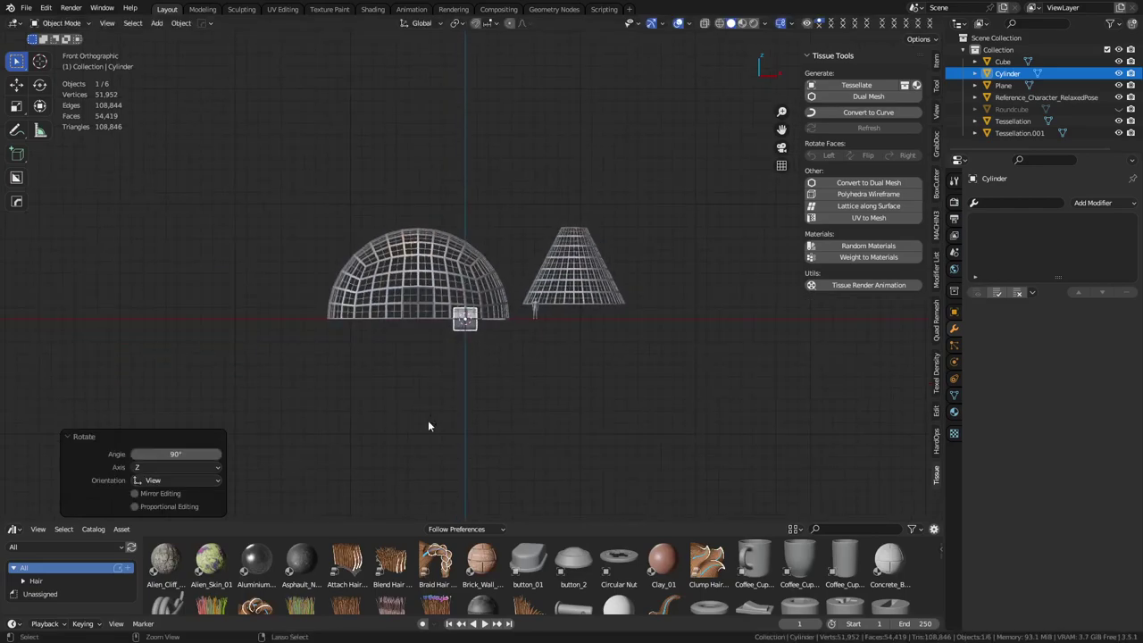
key("s")
left_click(527, 450)
Step: In Edit Mode, move the cylinder's end face on the cone side about 19 m along the X axis
key("Tab")
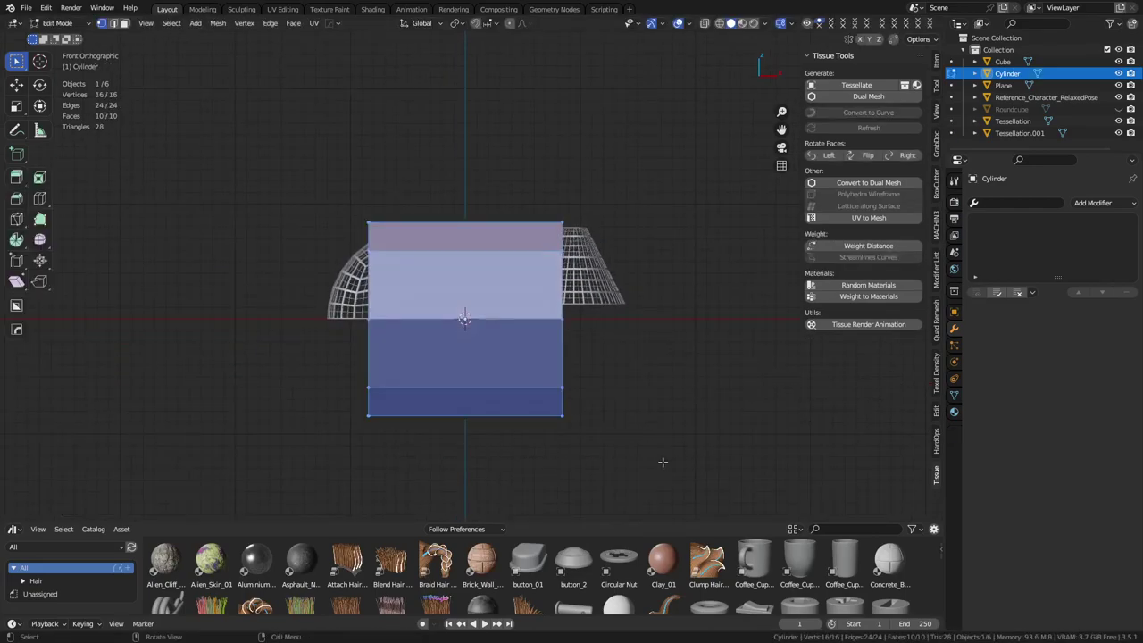
scroll(520, 390, "down", 2)
key("3")
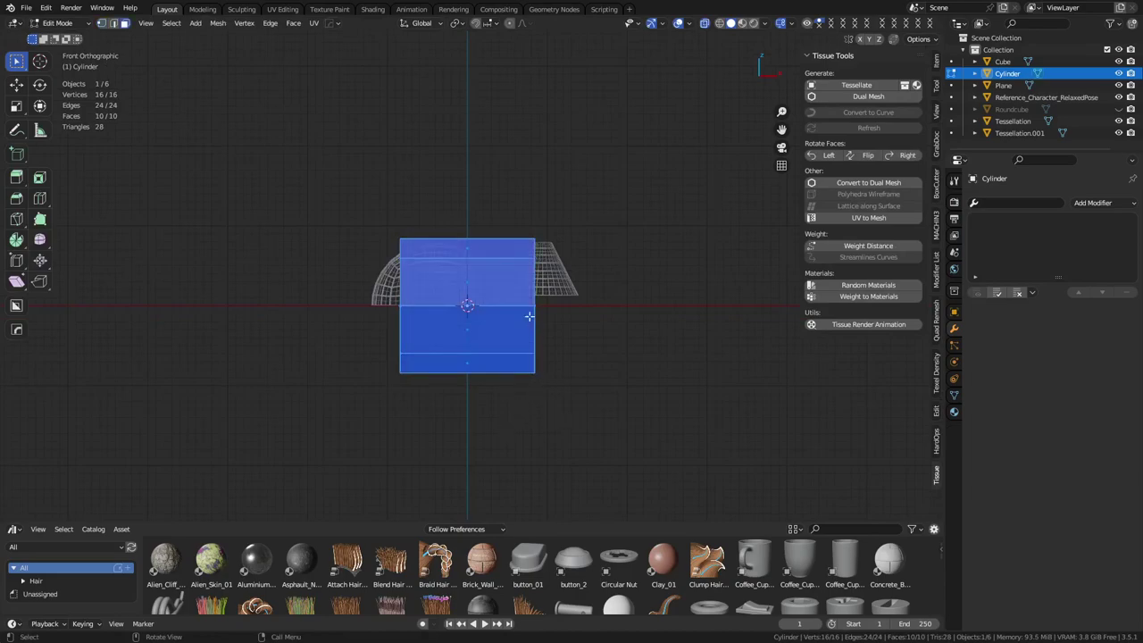
left_click(530, 314)
scroll(531, 318, "down", 2)
middle_click_drag(541, 349, 472, 370, "shift")
key("g")
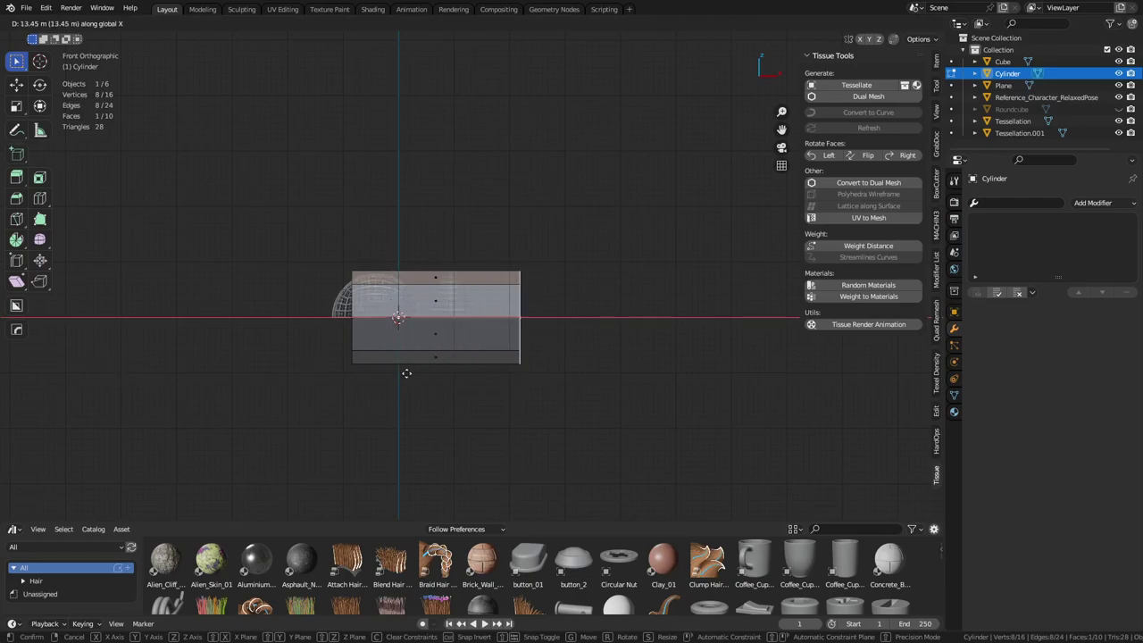
left_click(435, 376)
Step: Enlarge the far end face, shift it about -3.2 m in X and 5.6 m in Z, and tilt it to start a bend
key("r")
right_click(663, 433)
key("s")
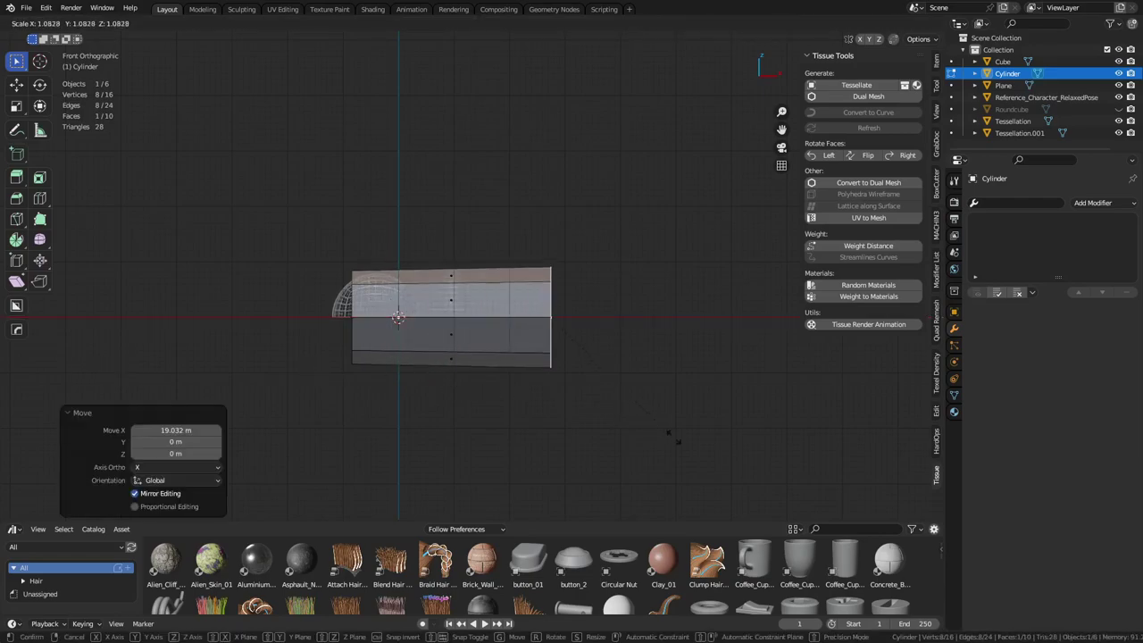
left_click(868, 480)
key("g")
key("Escape")
key("e")
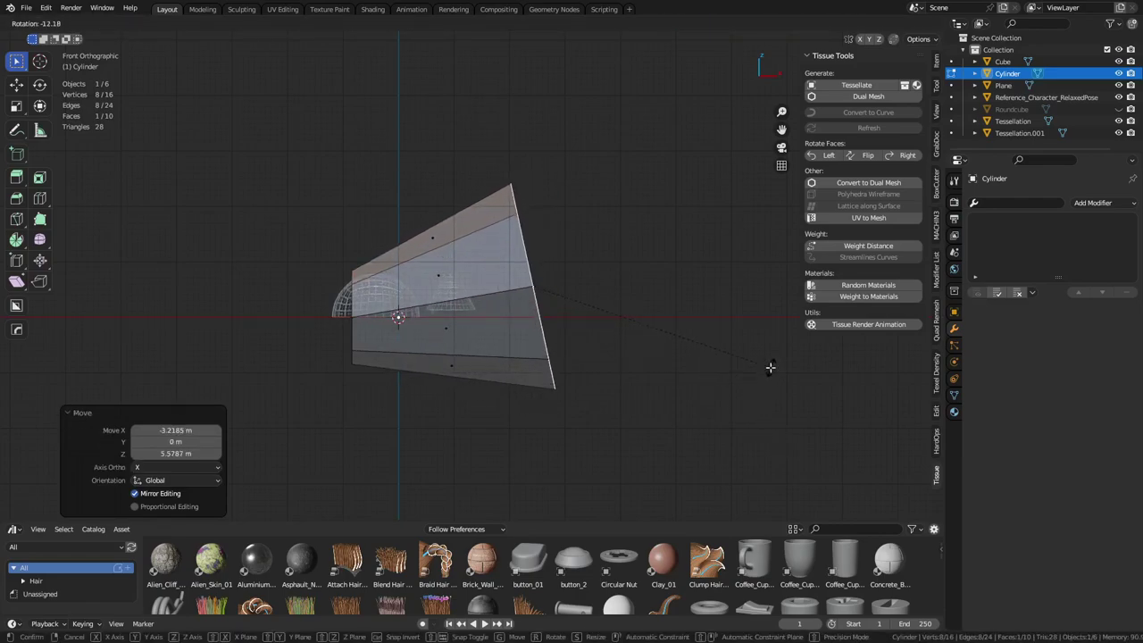
left_click(776, 353)
Step: Extend the tube from its tilted end with a tapering section rotated 9.6°, plus a further extrusion about 23 m long
key("s")
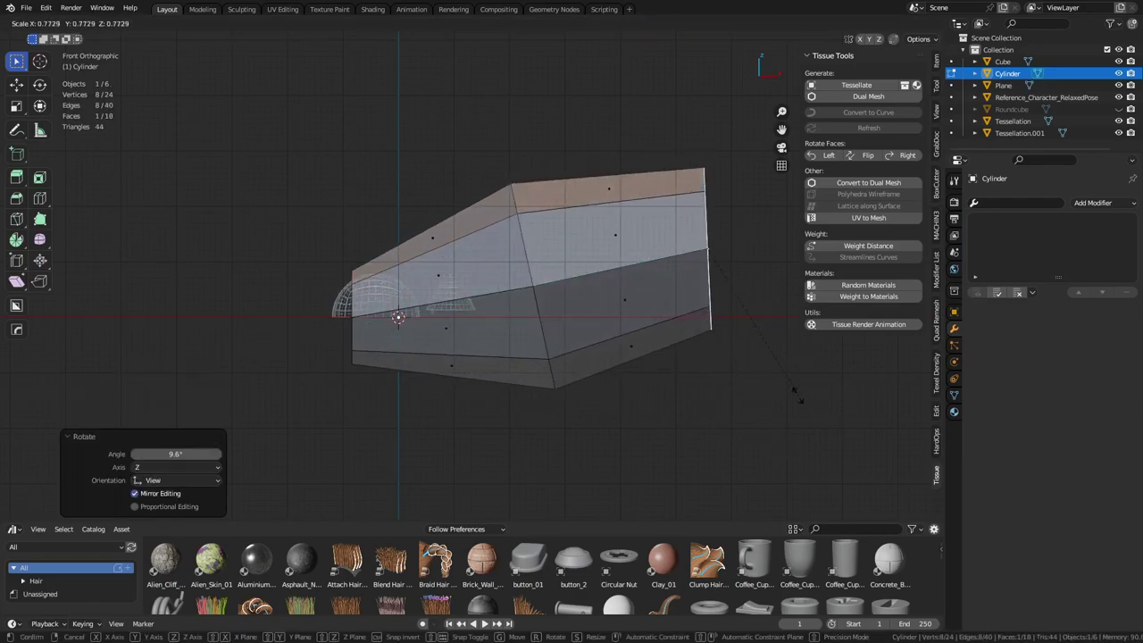
left_click(760, 346)
key("e")
left_click(755, 390)
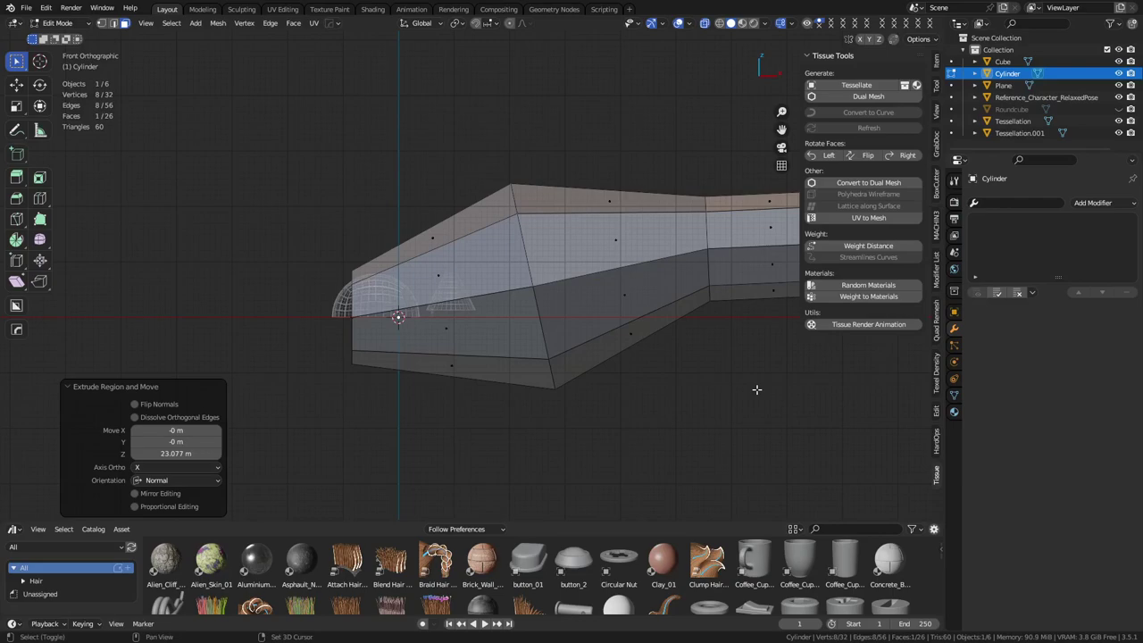
Step: Bevel the edge loop at the tube's widest bend with 3 segments about 3.63 m wide, and add a centred loop cut in the first section
middle_click_drag(755, 390, 634, 408, "shift")
middle_click_drag(451, 353, 567, 339, "shift")
key("2")
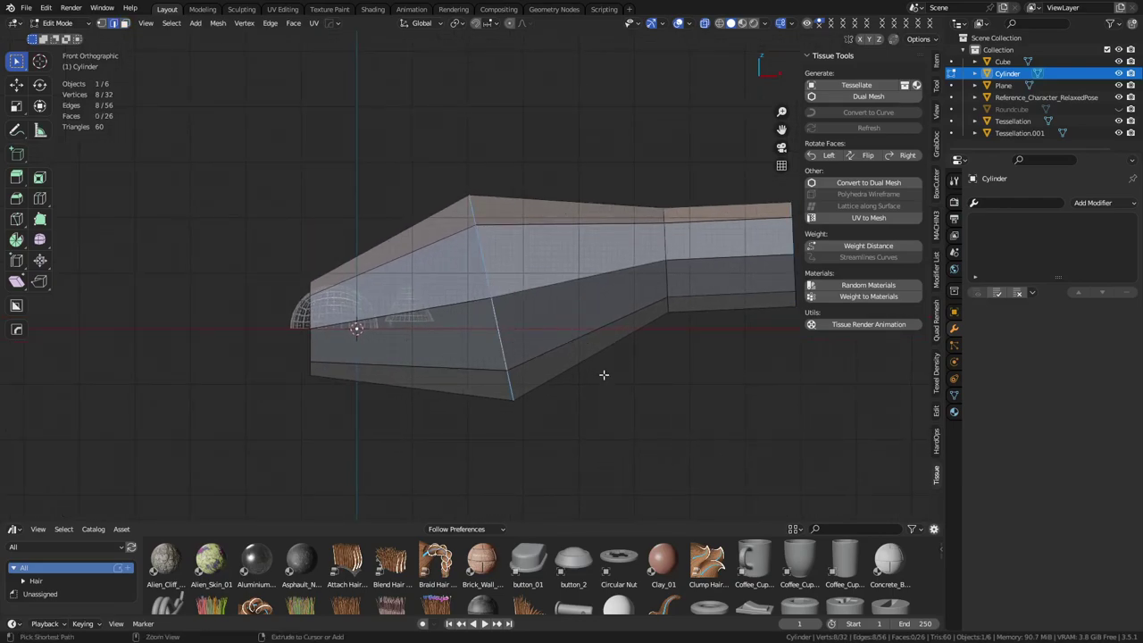
key("ctrl+b")
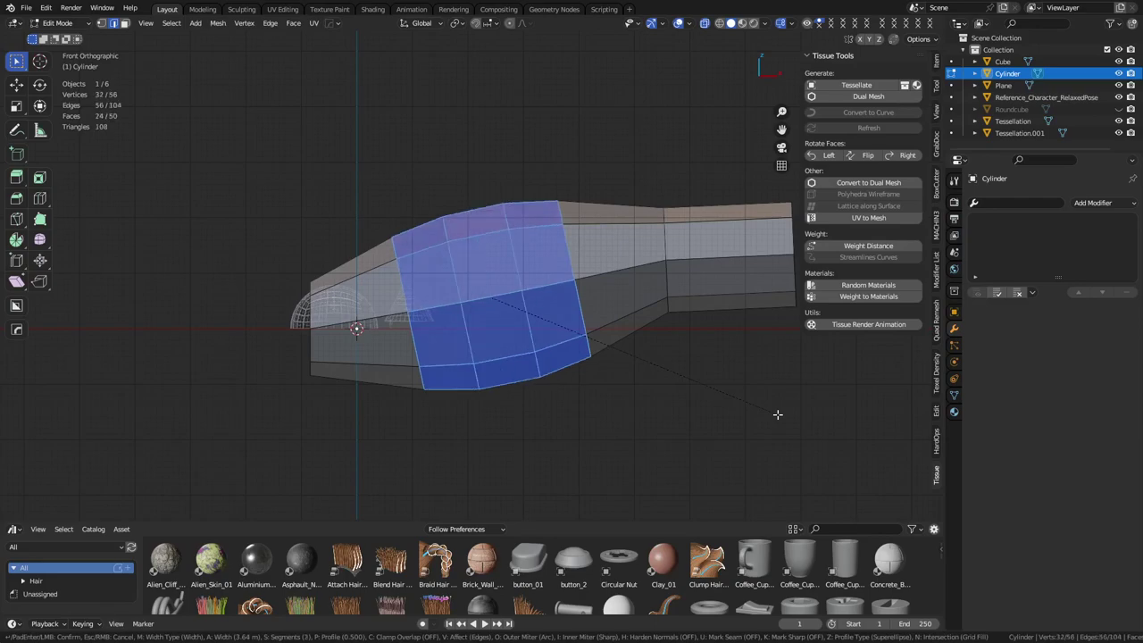
left_click(777, 414)
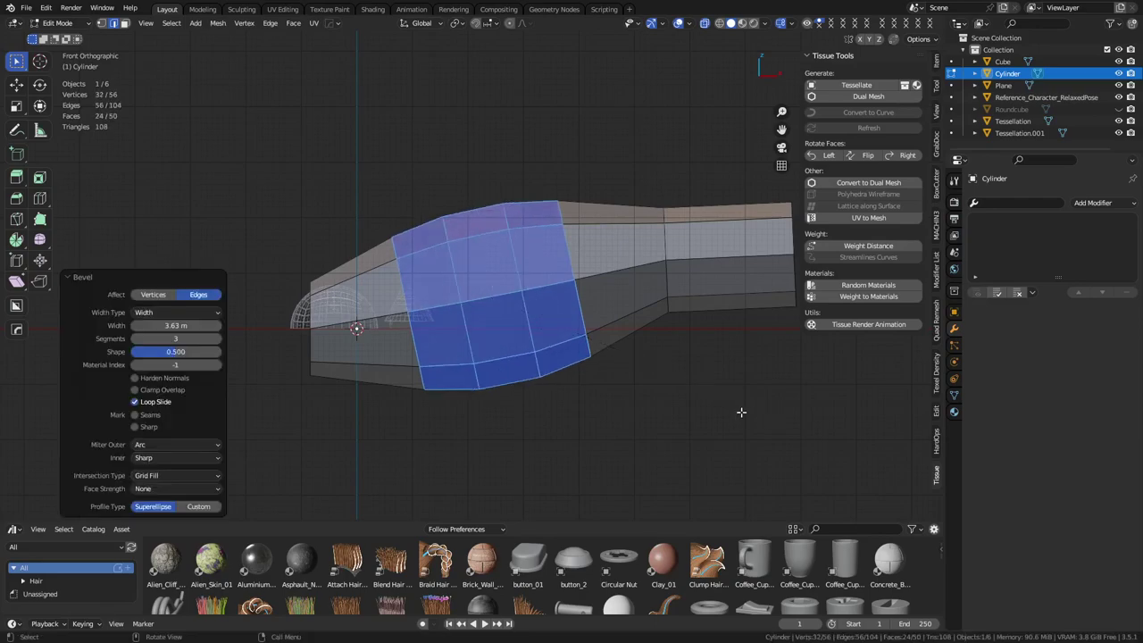
left_click(353, 327)
right_click(353, 326)
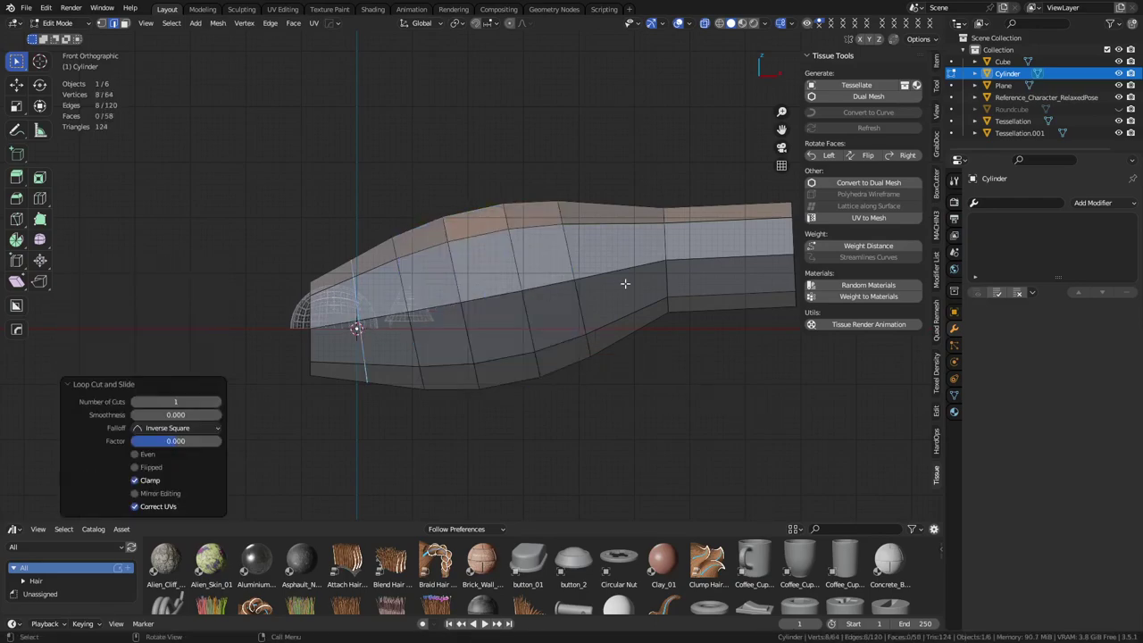
Step: Bevel the edge loop at the narrow bend with 3 segments about 3.94 m wide, and dissolve the overlapping loop beside it
left_click(661, 259, "alt")
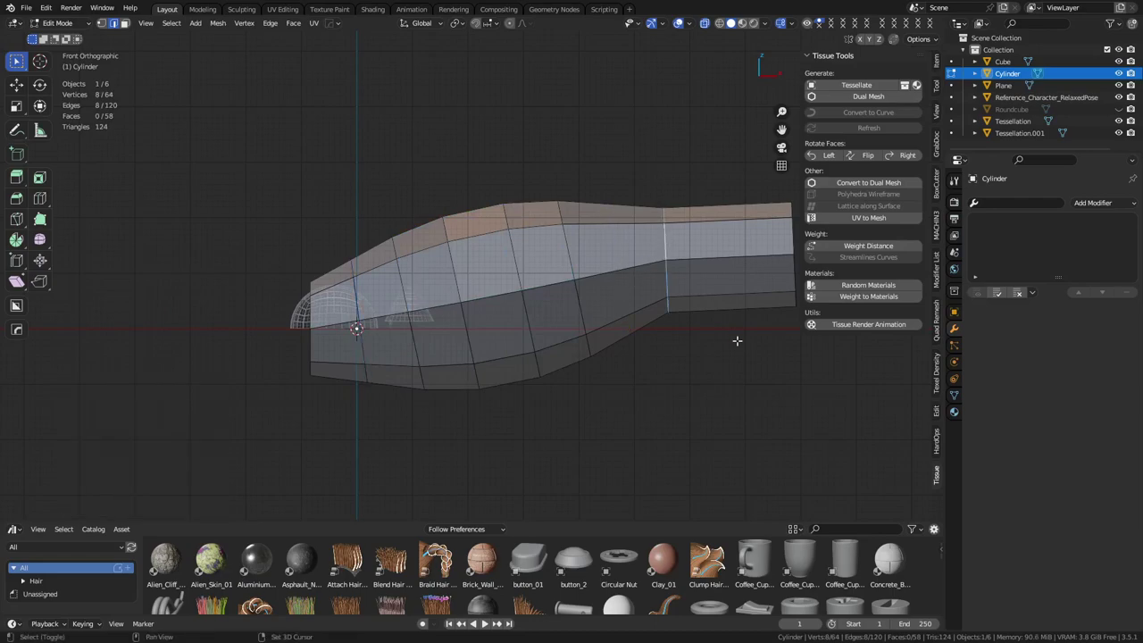
middle_click_drag(738, 334, 663, 351, "shift")
key("ctrl+b")
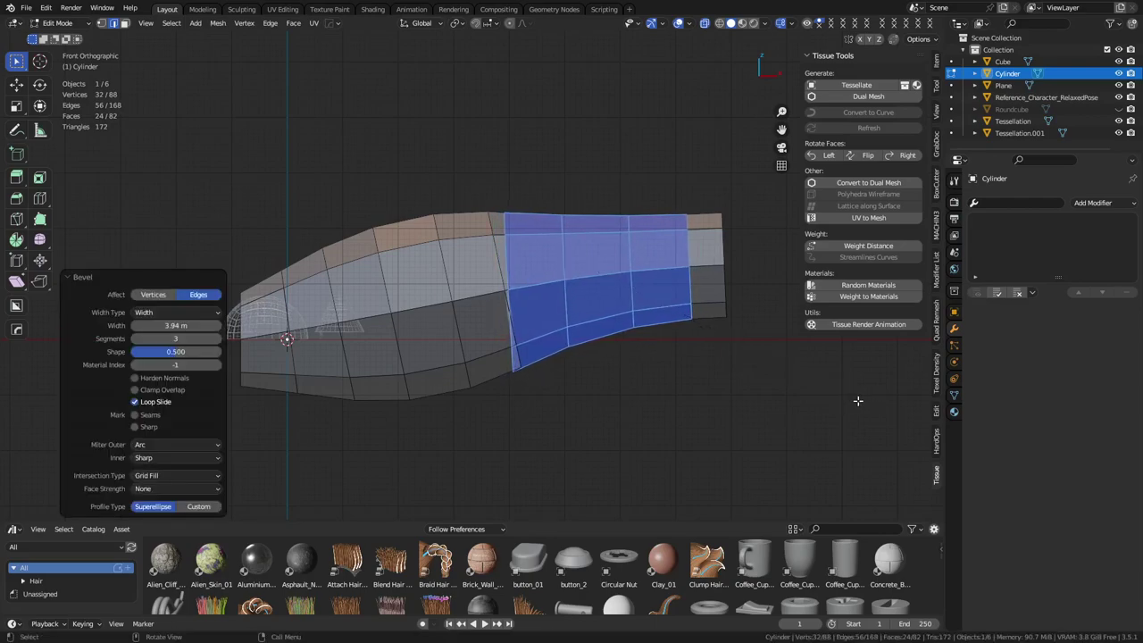
key("ctrl+x")
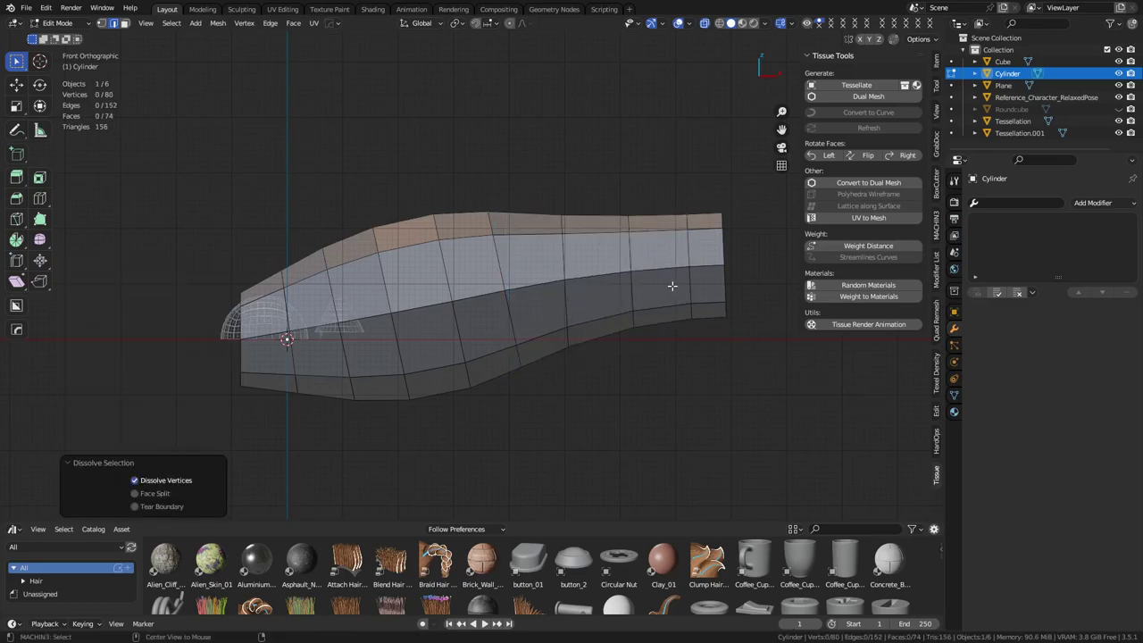
Step: Smooth all the cross-section edge loops between the tube's ends using Set Flow with tension 180 and 1 iteration
left_click(691, 281, "alt")
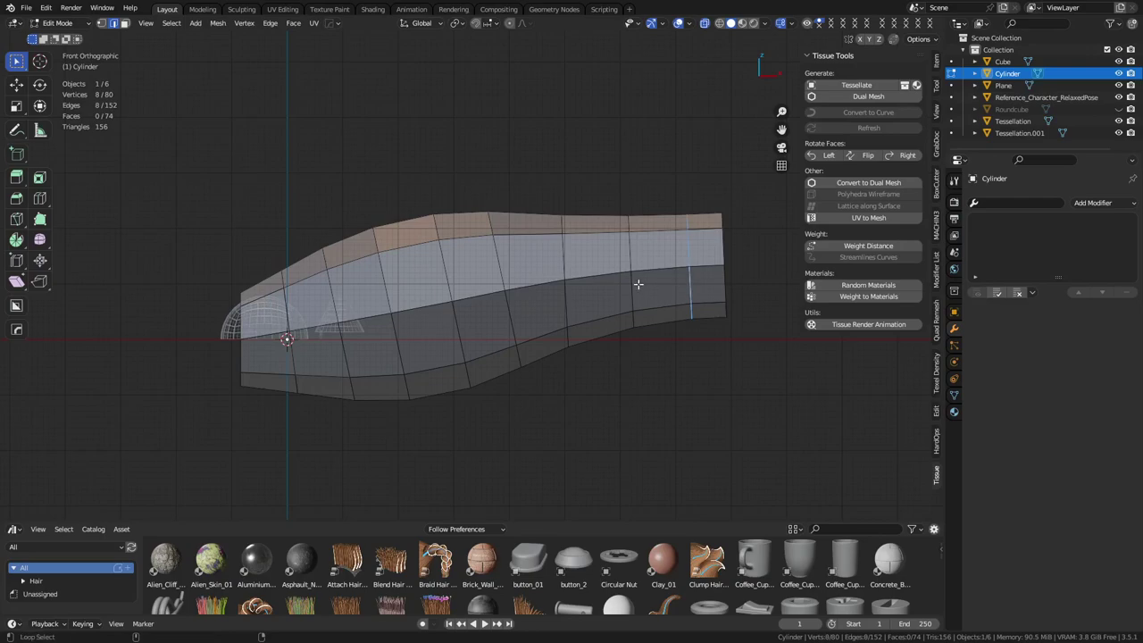
left_click(637, 283, "alt+shift")
left_click(453, 322, "alt+shift")
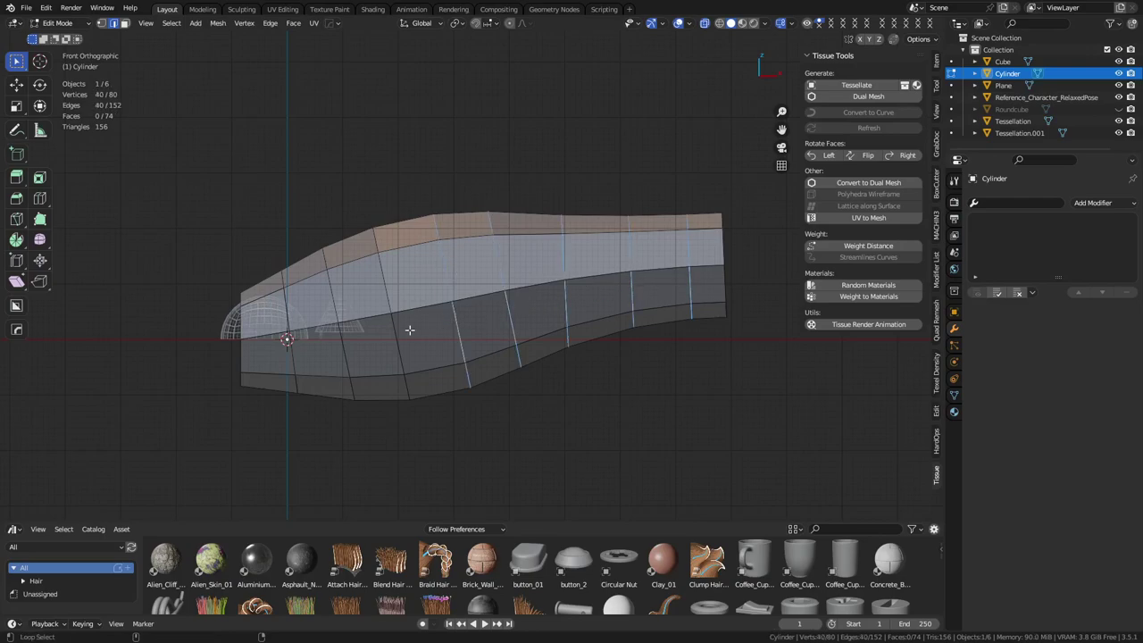
left_click(397, 335, "alt+shift")
right_click(635, 388)
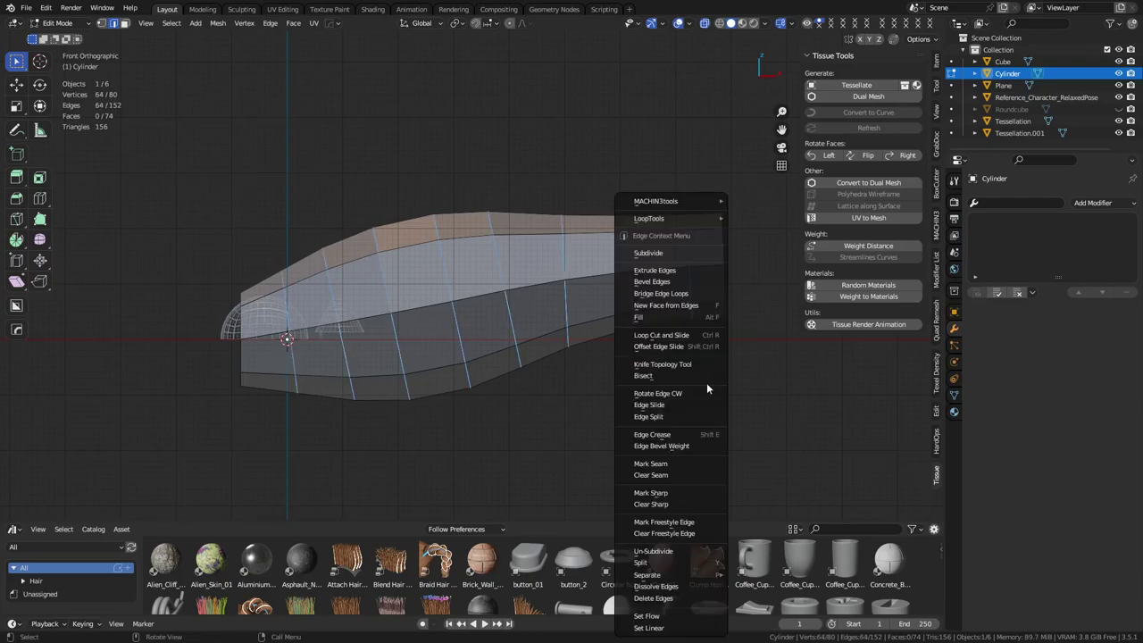
left_click(696, 615)
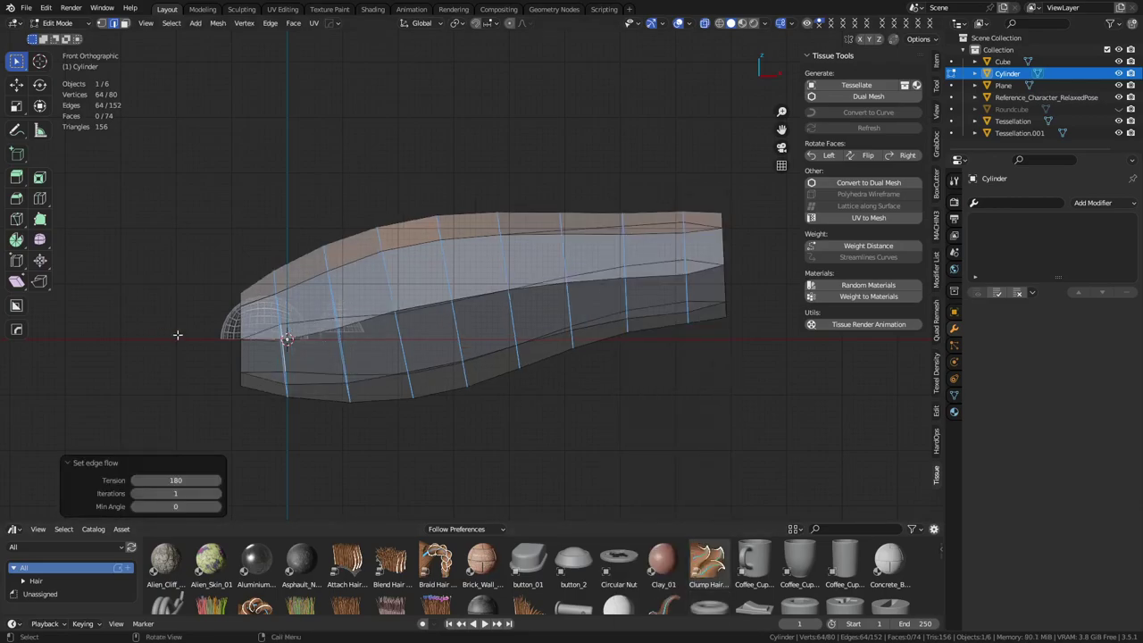
Step: Return to Object Mode and move the curved tube along the Y axis, clear of the dome and cone
middle_click_drag(634, 363, 531, 396)
key("Tab")
key("g")
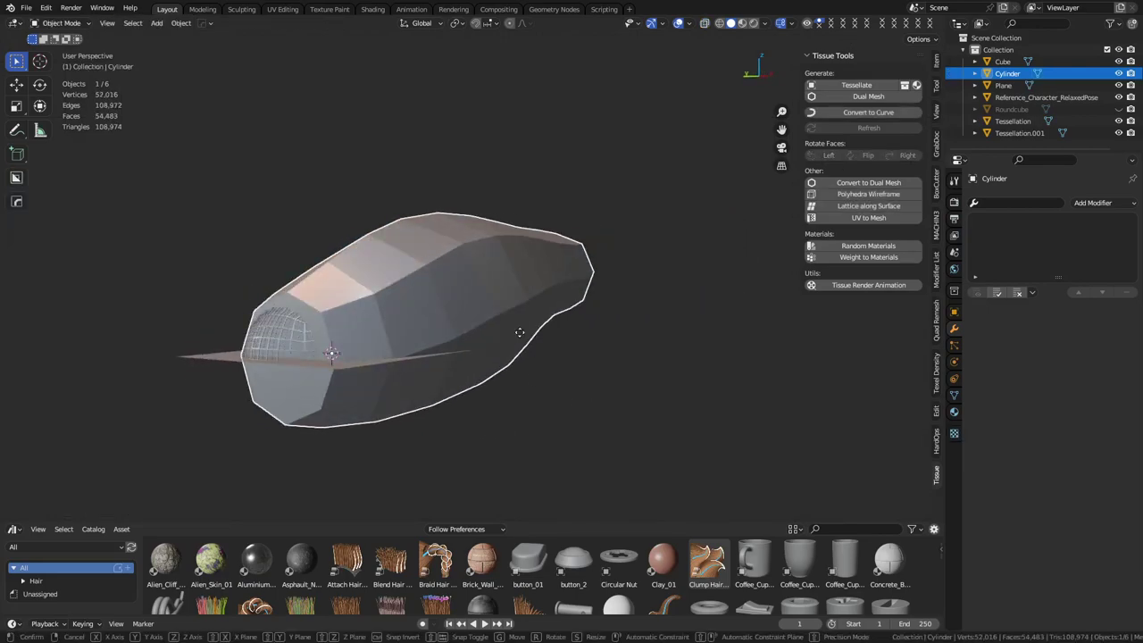
key("y")
left_click(316, 337)
Step: Delete the faces capping both ends of the tube to leave it open
key("ctrl+Tab")
left_click(382, 336)
key("3")
left_click(87, 348)
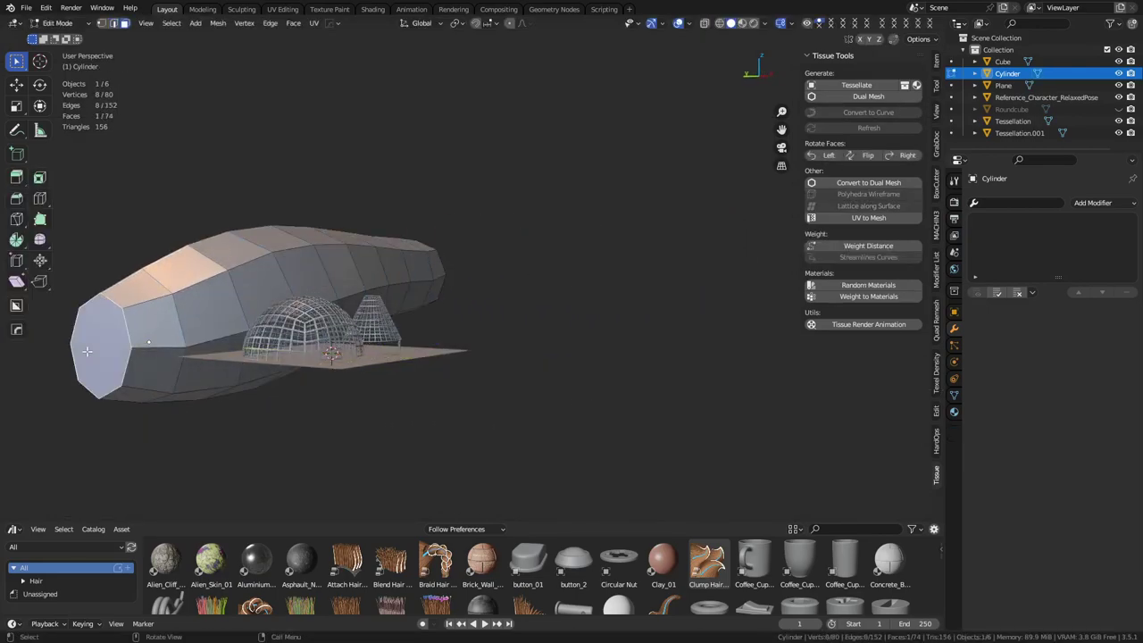
key("alt+z")
left_click(419, 275, "shift")
key("x")
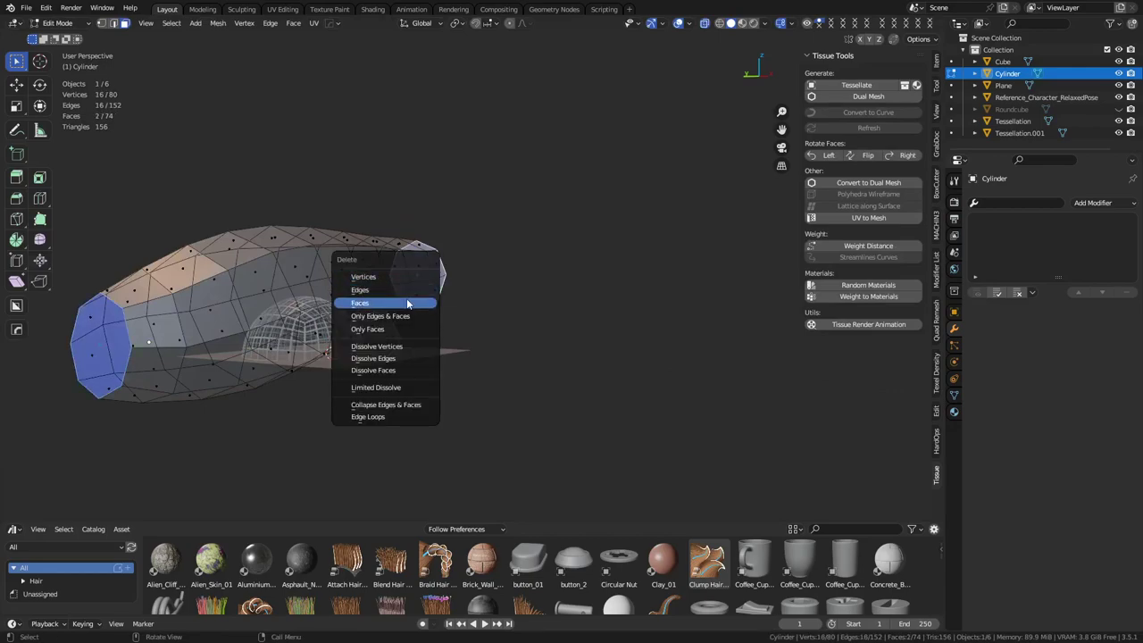
left_click(407, 302)
middle_click_drag(407, 304, 436, 325)
Step: Delete the vertices of the tube's lower half in front view, leaving an arched shell
key("KP_1")
left_click_drag(186, 446, 419, 350)
left_click_drag(339, 467, 533, 356)
left_click_drag(534, 416, 709, 295, "shift")
left_click_drag(683, 374, 747, 298, "shift")
key("x")
left_click(591, 307)
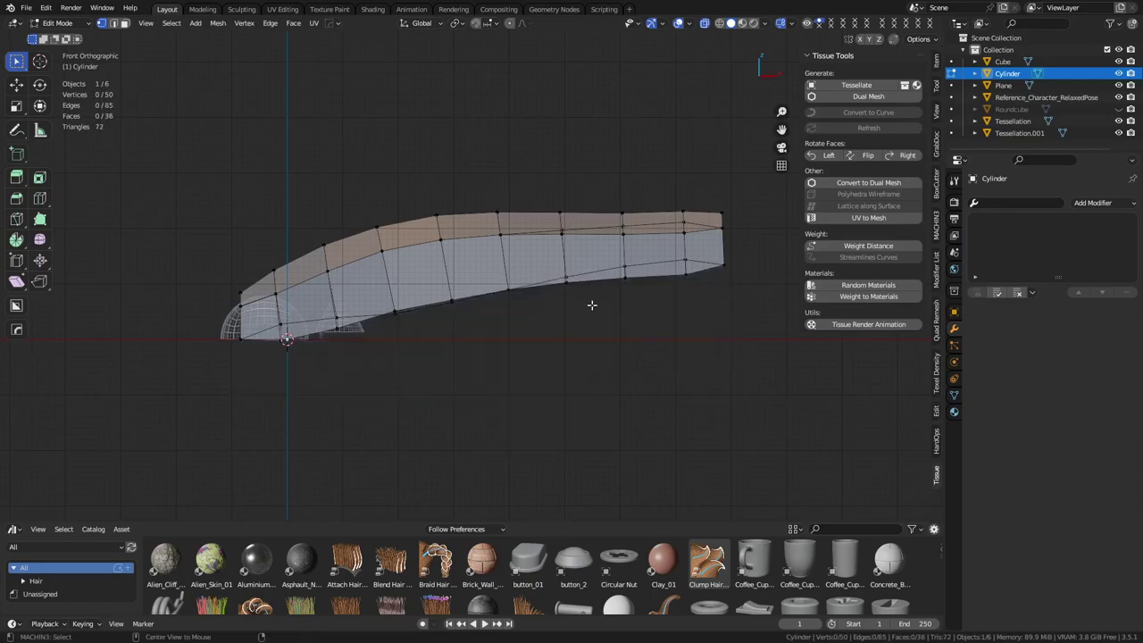
Step: Give the arched shell a level 1 Subdivision modifier in Object Mode and apply it
key("ctrl+Tab")
left_click(494, 307)
left_click(443, 342)
middle_click_drag(444, 343, 555, 351)
scroll(488, 381, "up", 2)
left_click(338, 269)
middle_click_drag(337, 268, 402, 222)
key("ctrl+1")
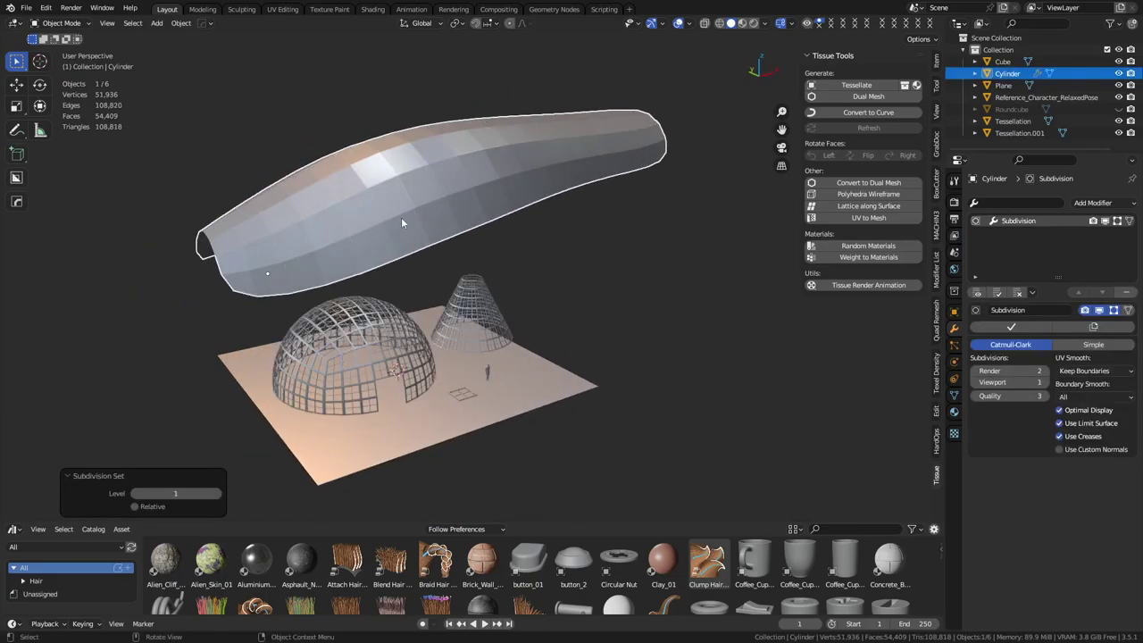
left_click(1009, 329)
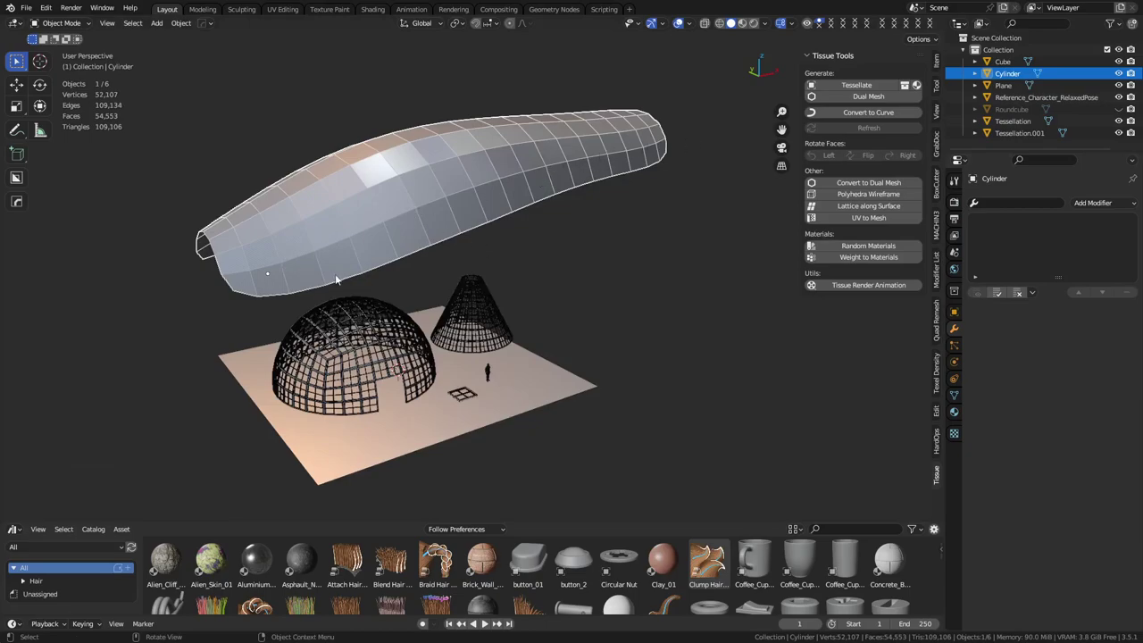
Step: Tessellate the four-pane frame over the arched shell with Quad fill mode and Relative thickness, scale 1.00 and offset 1.00
middle_click_drag(562, 371, 611, 328)
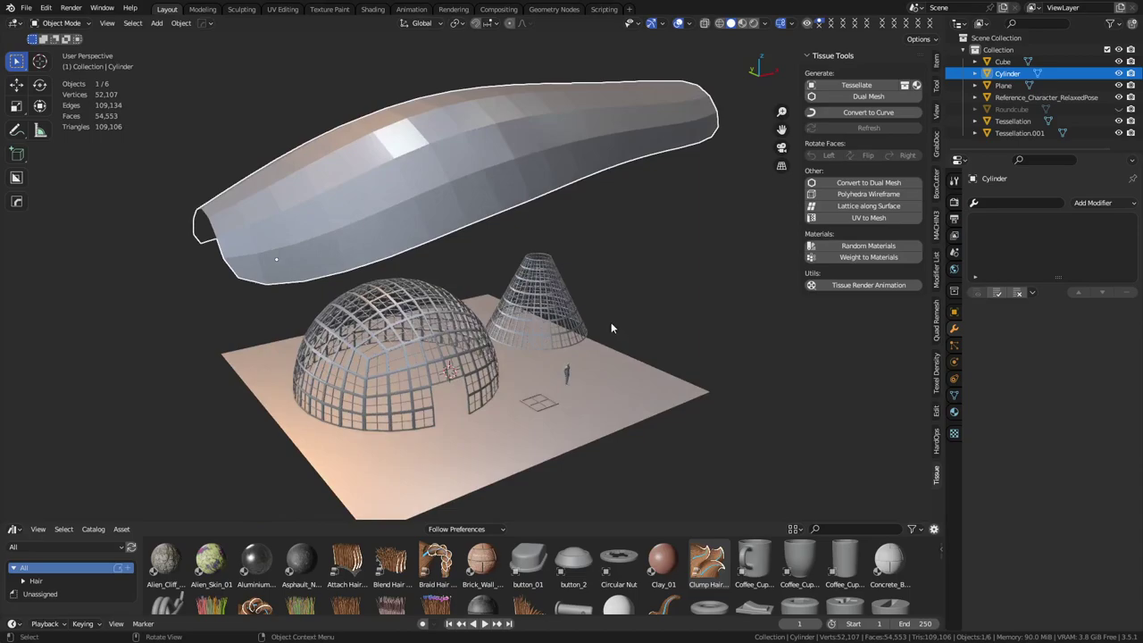
left_click(546, 409)
left_click(377, 234)
left_click(547, 407)
left_click(389, 223, "shift")
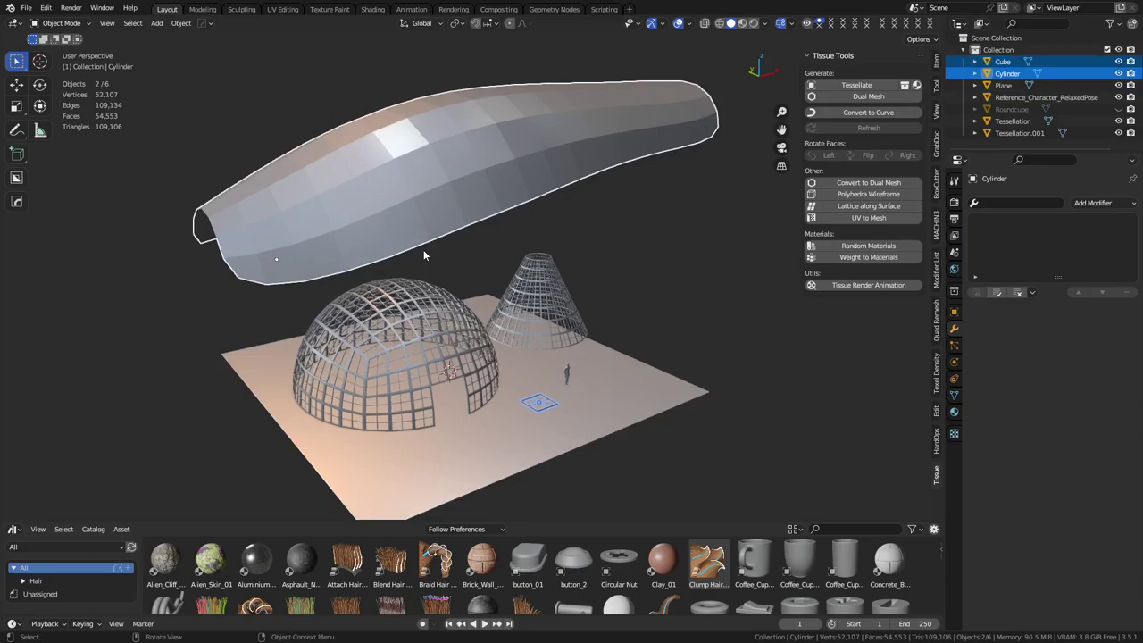
left_click(862, 89)
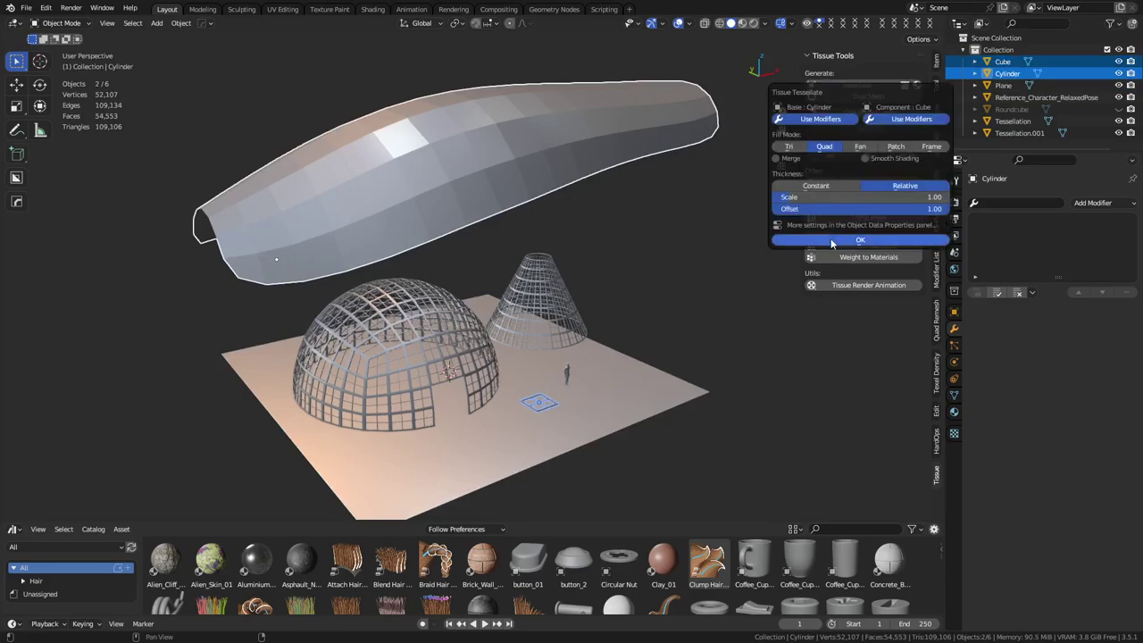
left_click(862, 236)
Step: Extrude the arched shell's near lower edge path straight down along Z to form a side wall
left_click(407, 235)
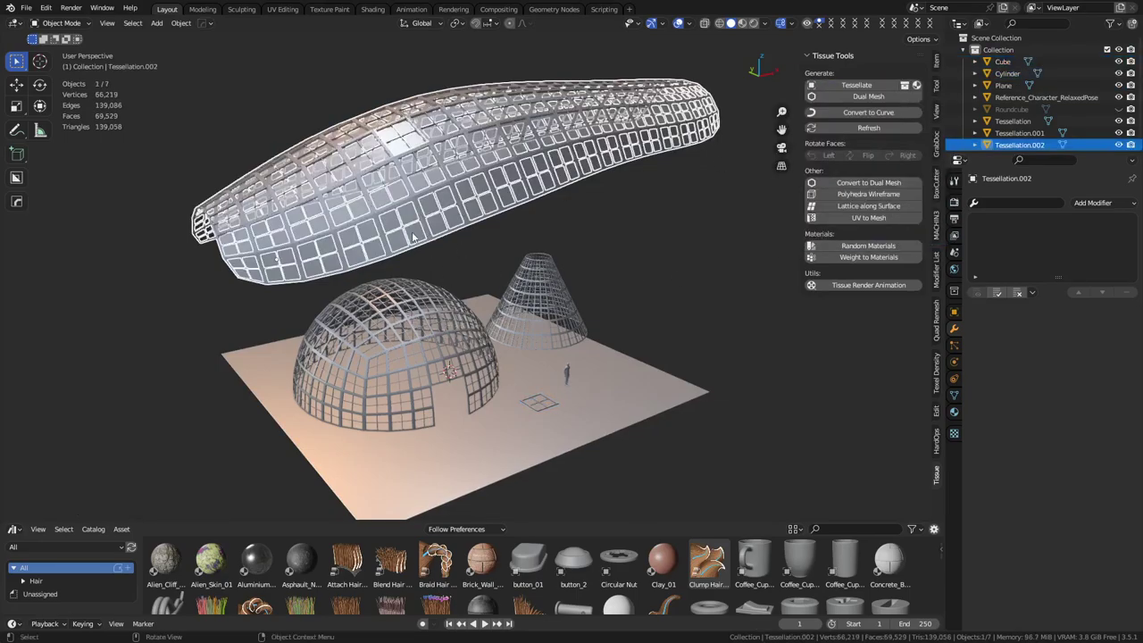
left_click(412, 236)
key("ctrl+Tab")
left_click(454, 234)
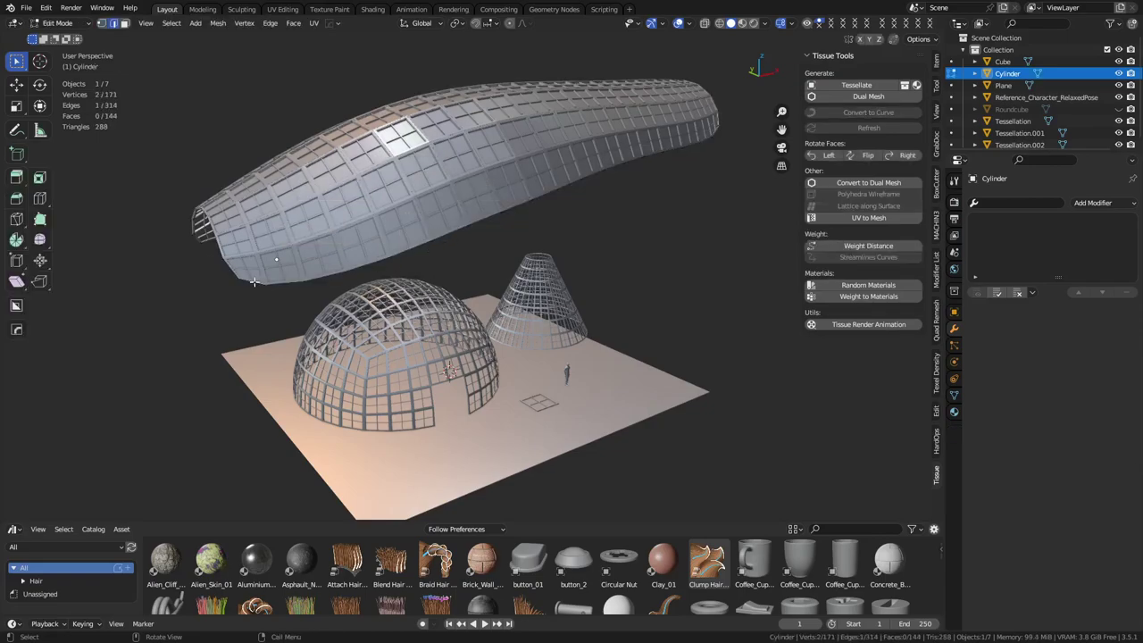
left_click(720, 129, "ctrl")
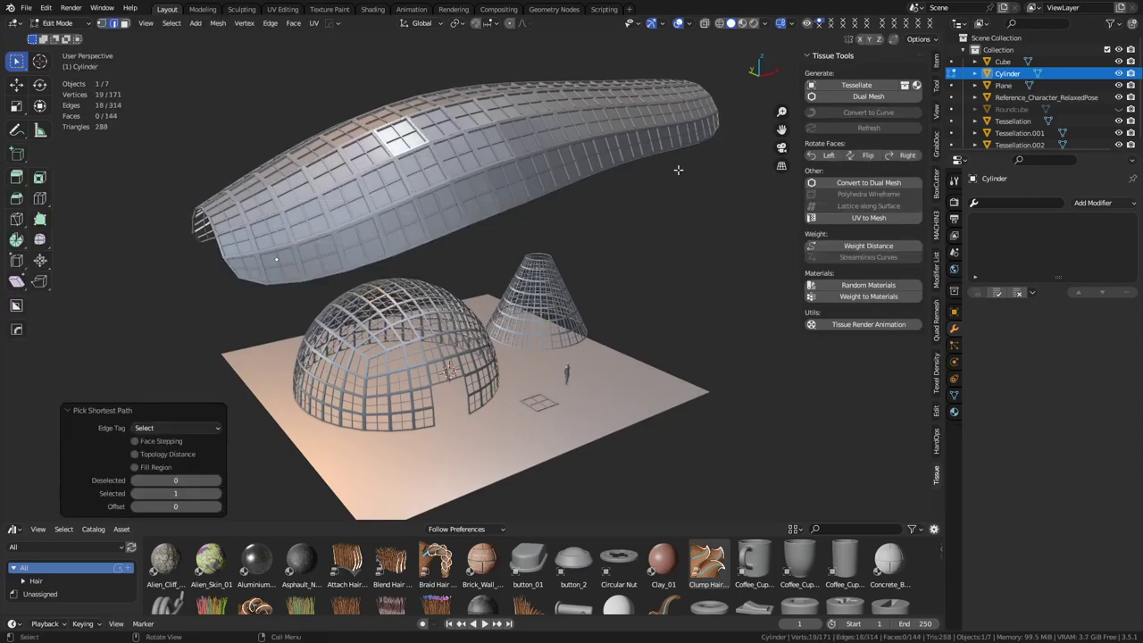
key("alt+z")
key("alt+z")
key("e")
key("z")
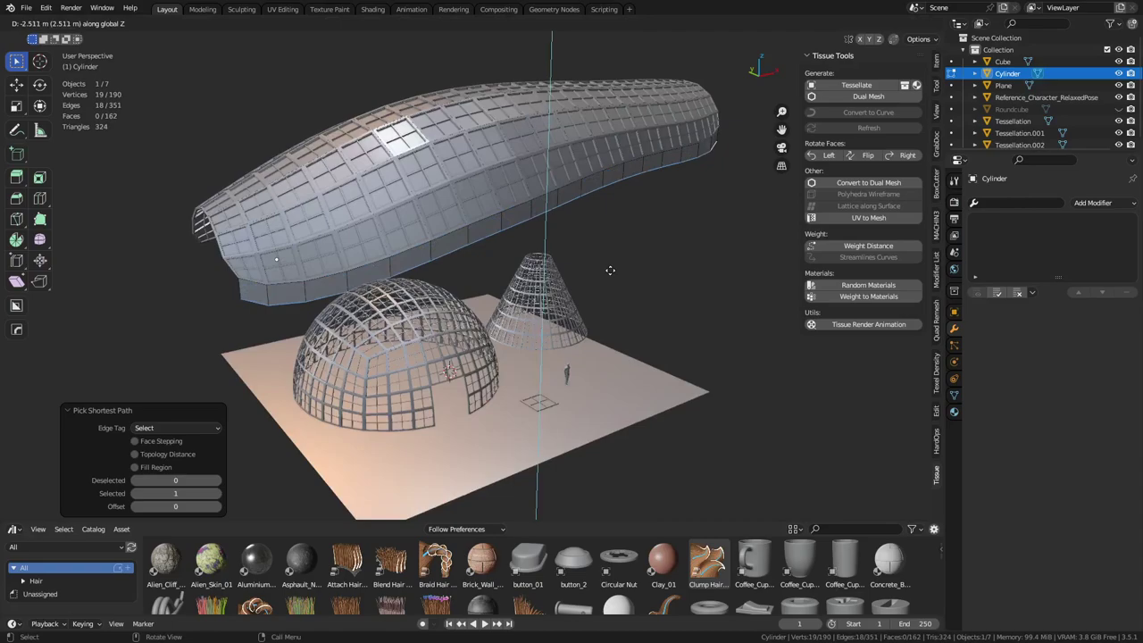
left_click(622, 298)
Step: Separate the extruded row of wall faces into its own object
key("3")
left_click(471, 249, "alt")
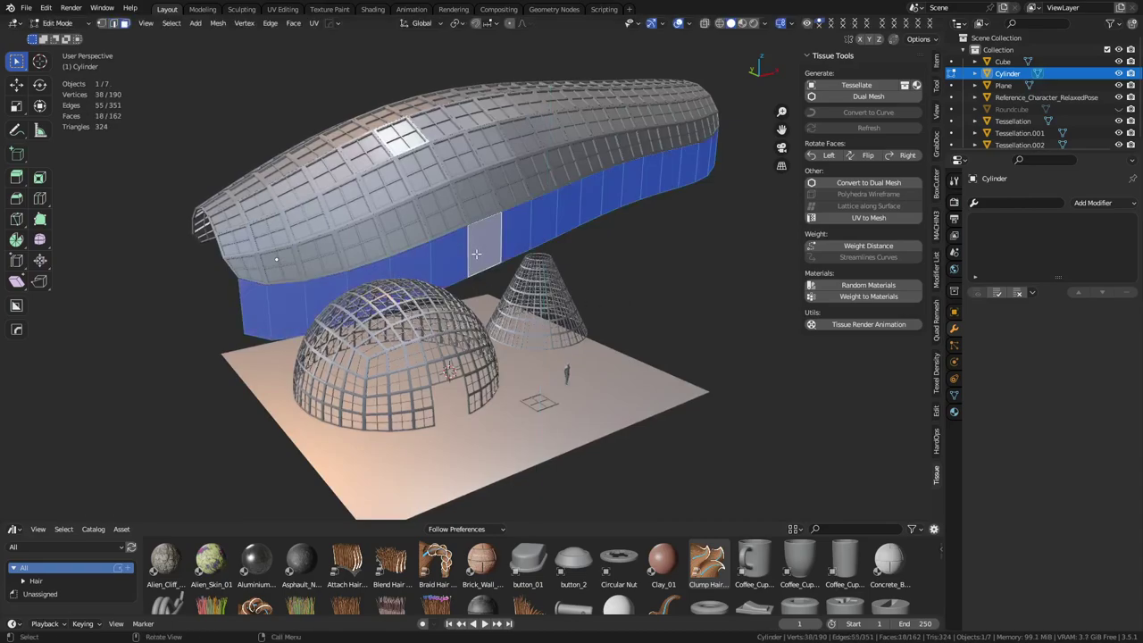
key("p")
left_click(567, 269)
key("ctrl+Tab")
Step: Flatten the separated wall's bottom edge loop by aligning it to the maximum on the local X axis
left_click(479, 251)
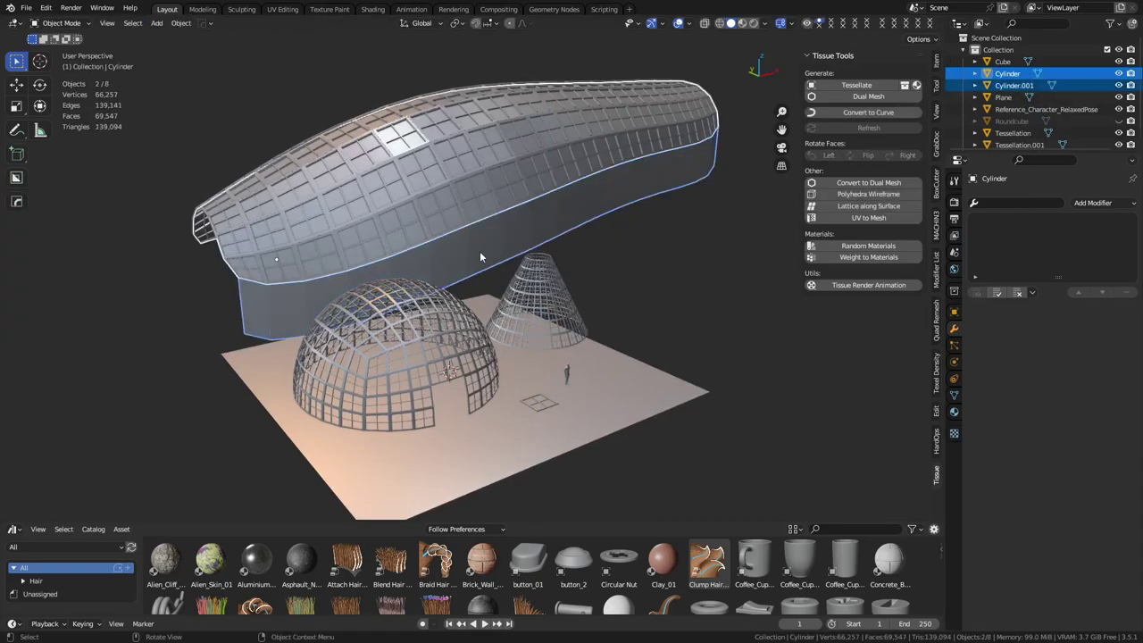
key("ctrl+Tab")
left_click(530, 255)
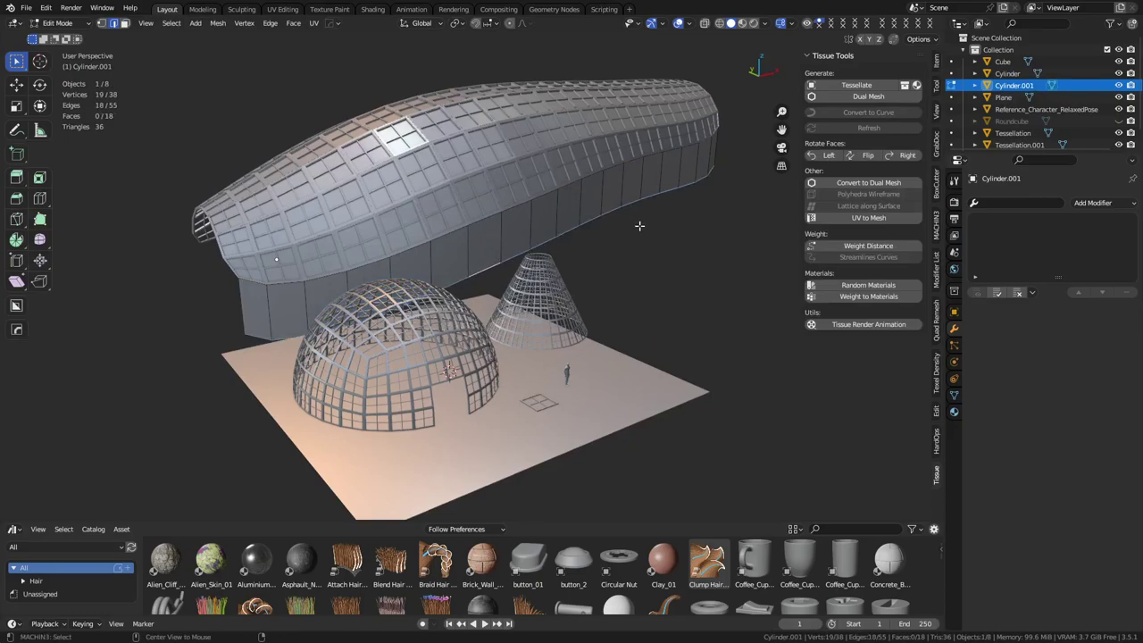
key("alt+a")
left_click(636, 293)
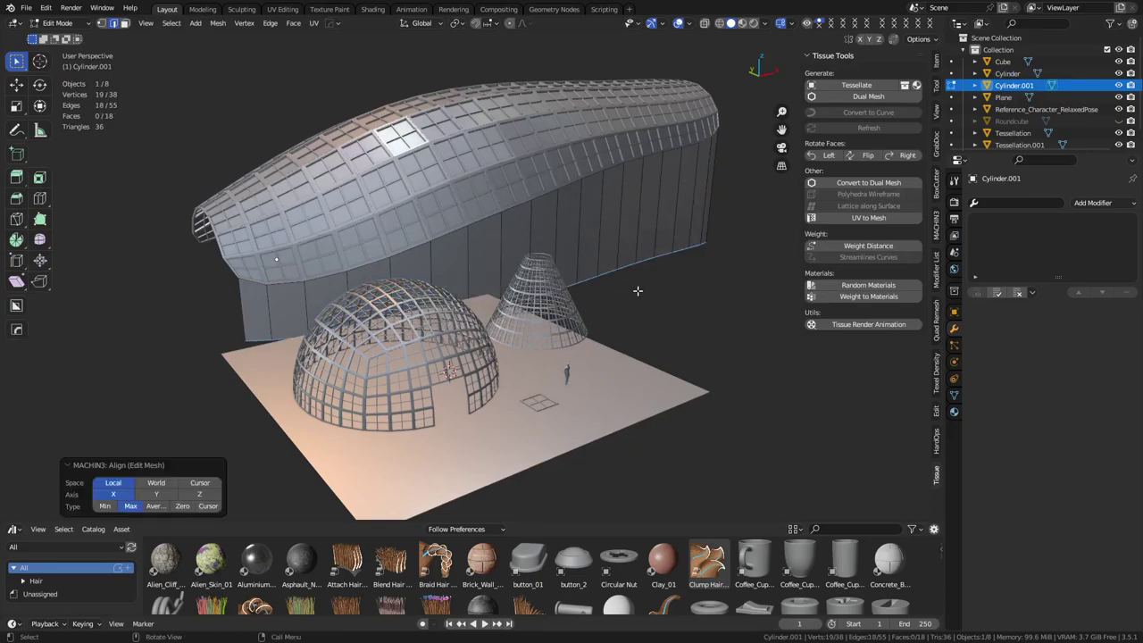
key("ctrl+Tab")
key("Escape")
Step: Raise the wall's bottom edge loop 2.7874 m along Z
key("g")
key("z")
left_click(640, 219)
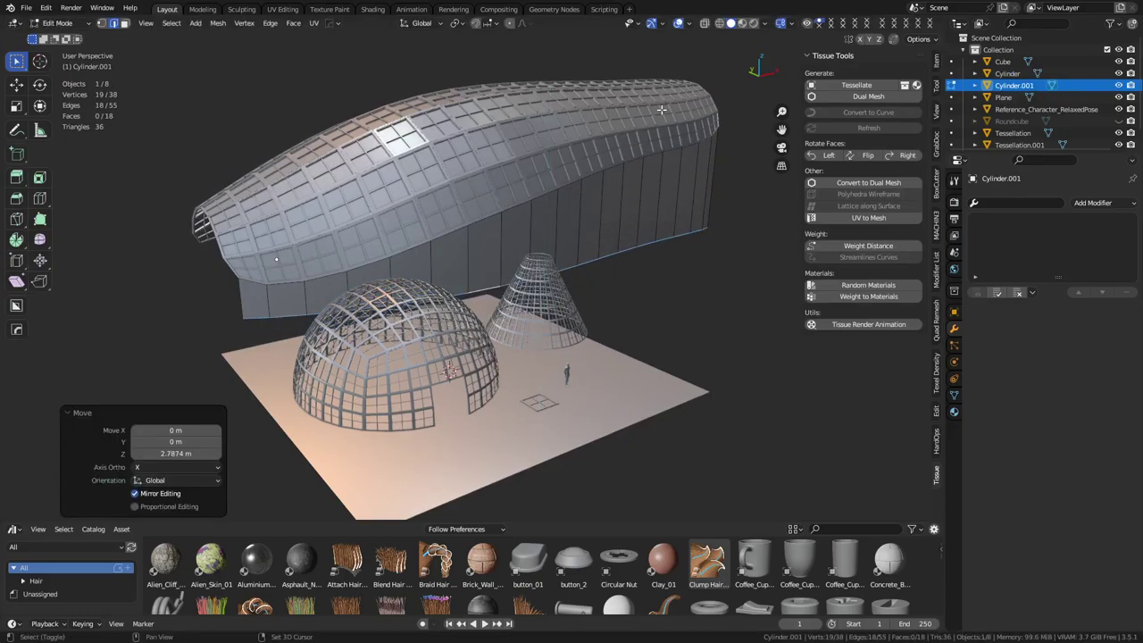
Step: Give the wall a Solidify modifier with a thickness of -0.07055 m and shade it auto smooth
key("Tab")
left_click(548, 123)
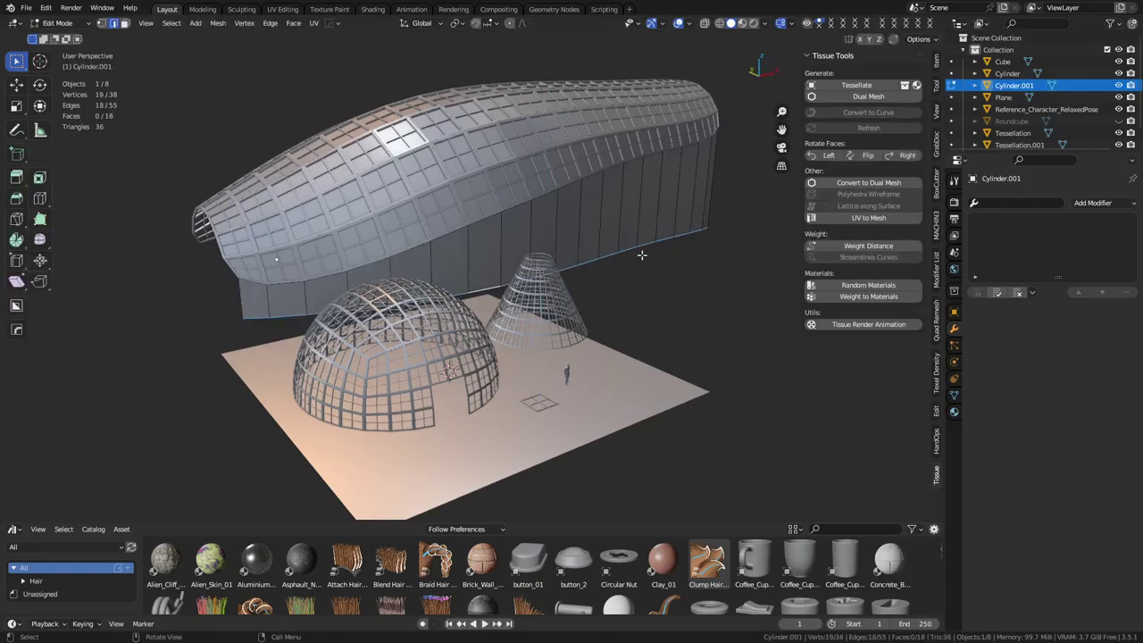
key("q")
left_click(544, 259)
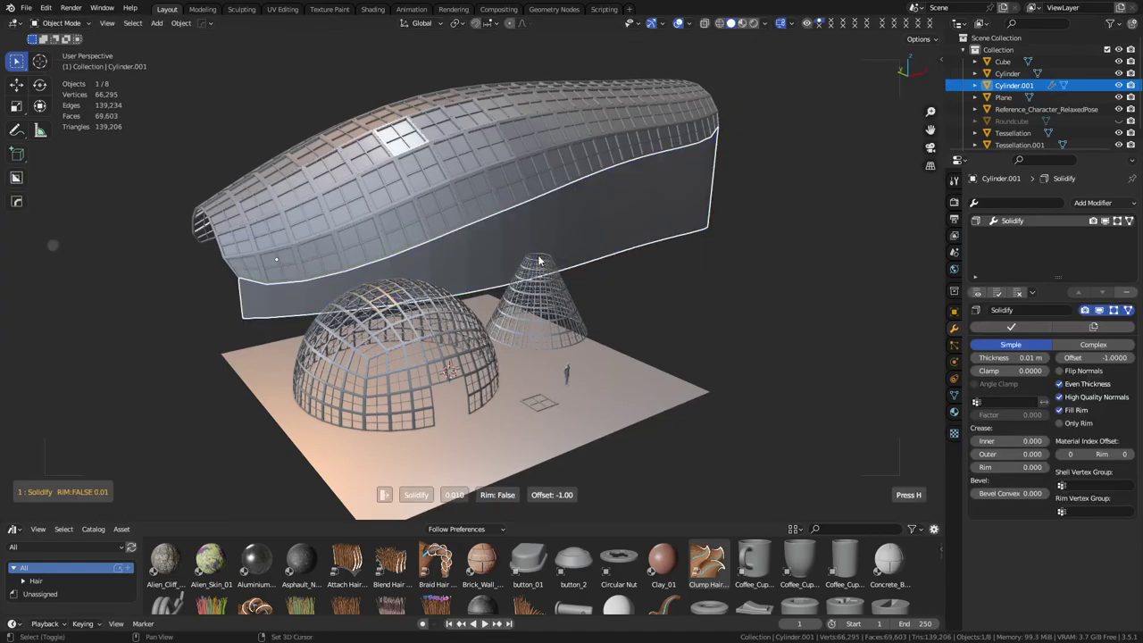
left_click(654, 291)
key("Tab")
right_click(596, 295)
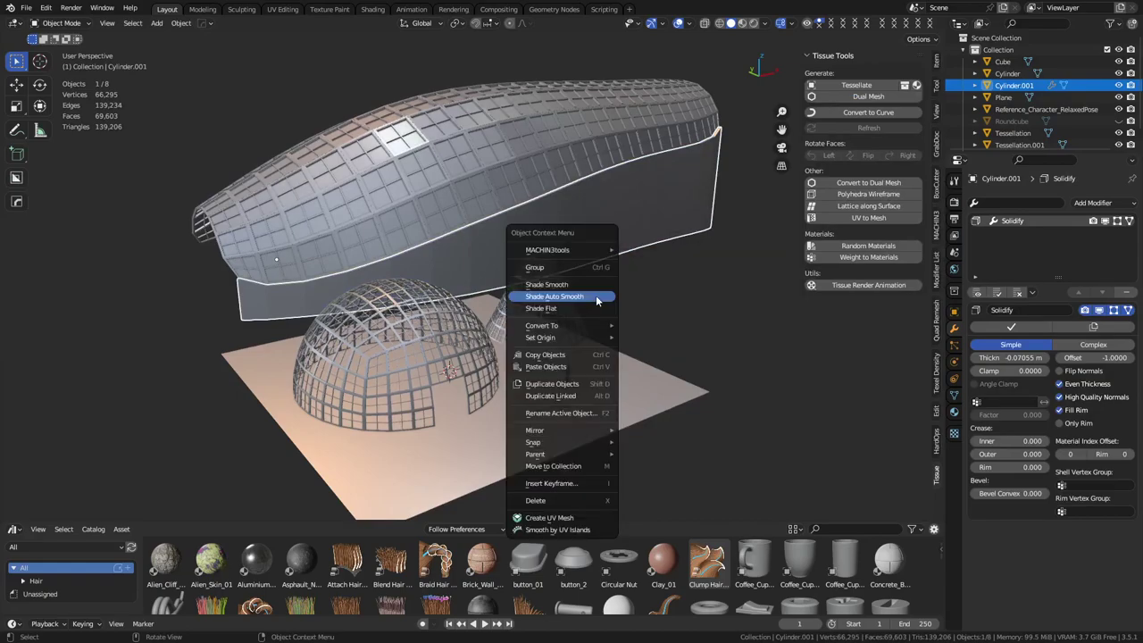
left_click(593, 295)
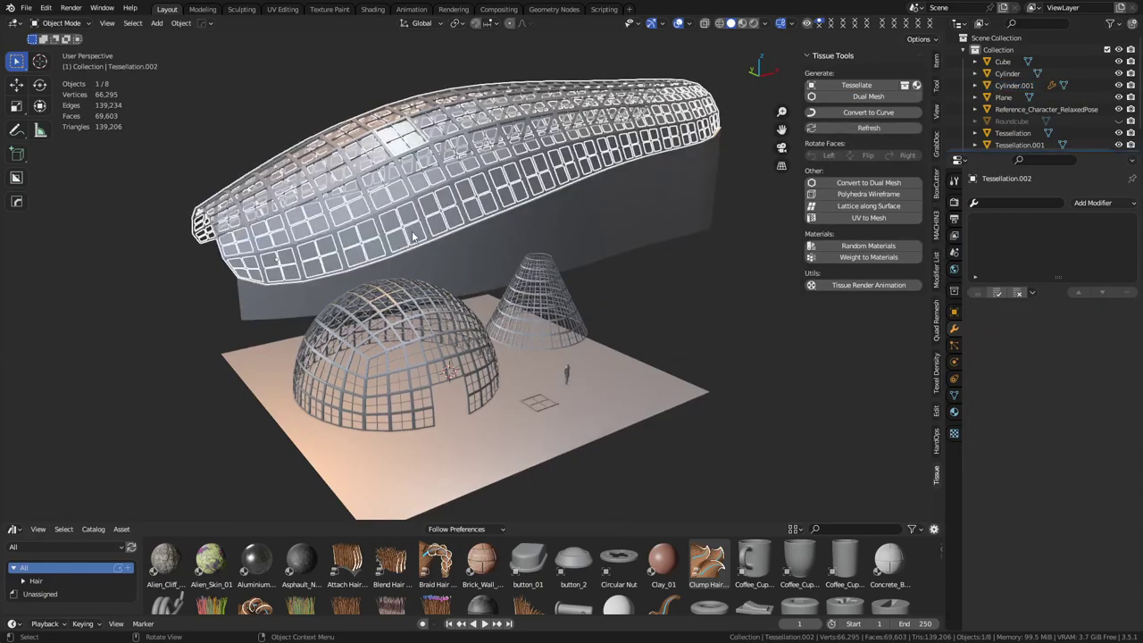
Step: Hide the solid base shell beneath the arched frame and select the tessellated frame
left_click(411, 231)
key("h")
left_click(425, 211)
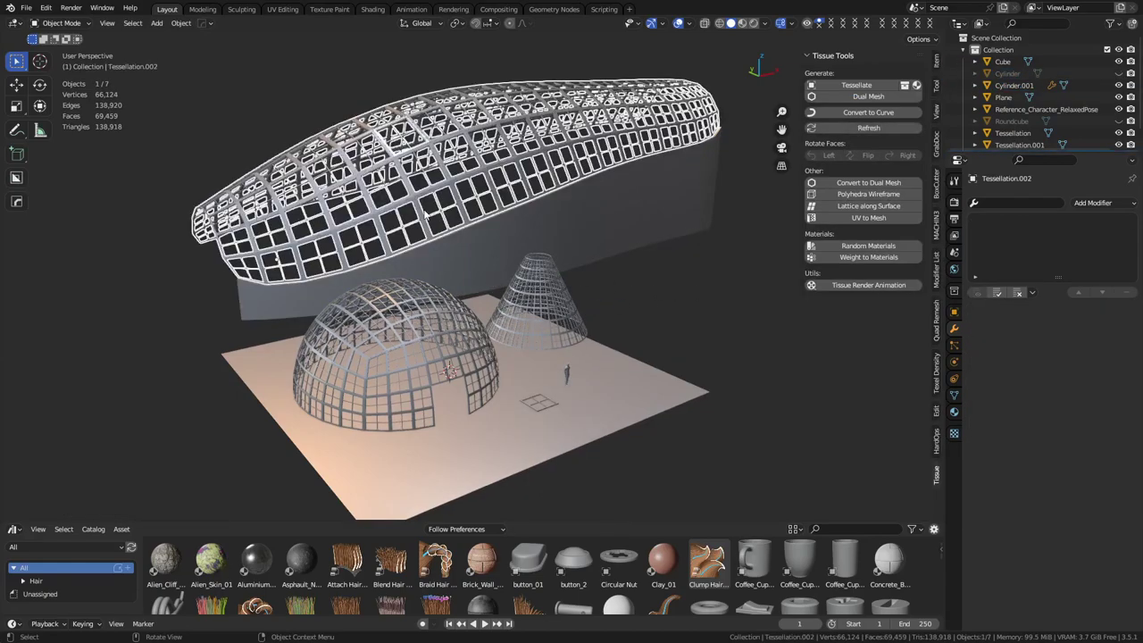
Step: Check the tessellated arched frame in the UV Editing workspace and return to Object Mode
key("Tab")
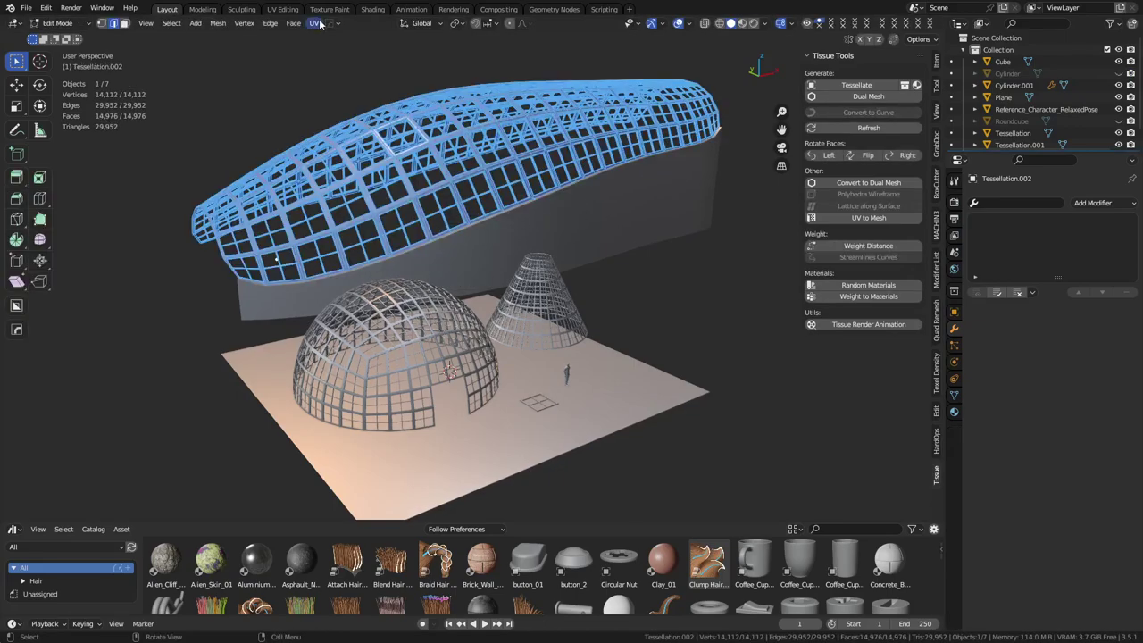
left_click(277, 9)
key("ctrl+Tab")
left_click(591, 299)
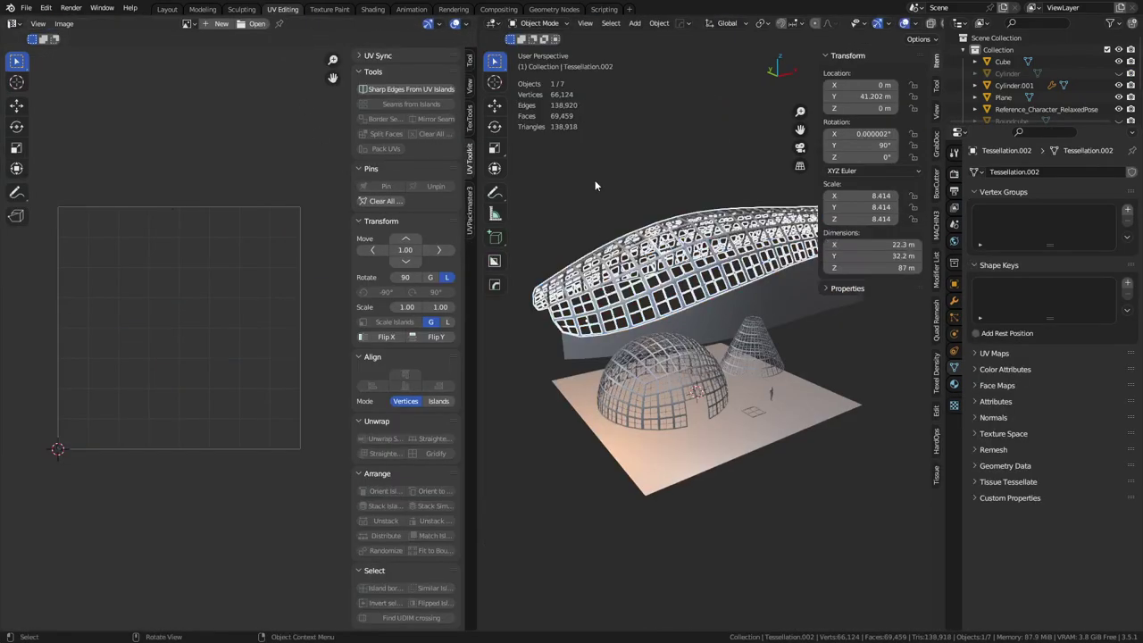
Step: Try a single lengthwise loop cut through the middle of the side wall and undo it
left_click(707, 313)
scroll(713, 322, "up", 2)
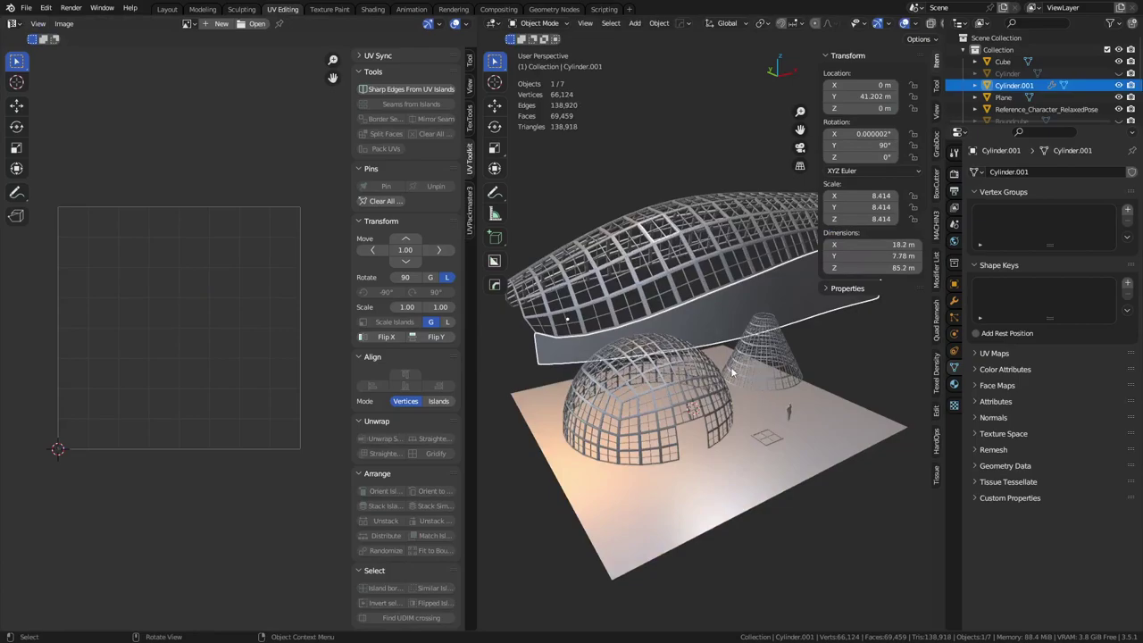
key("Tab")
middle_click_drag(715, 353, 703, 301)
key("ctrl+r")
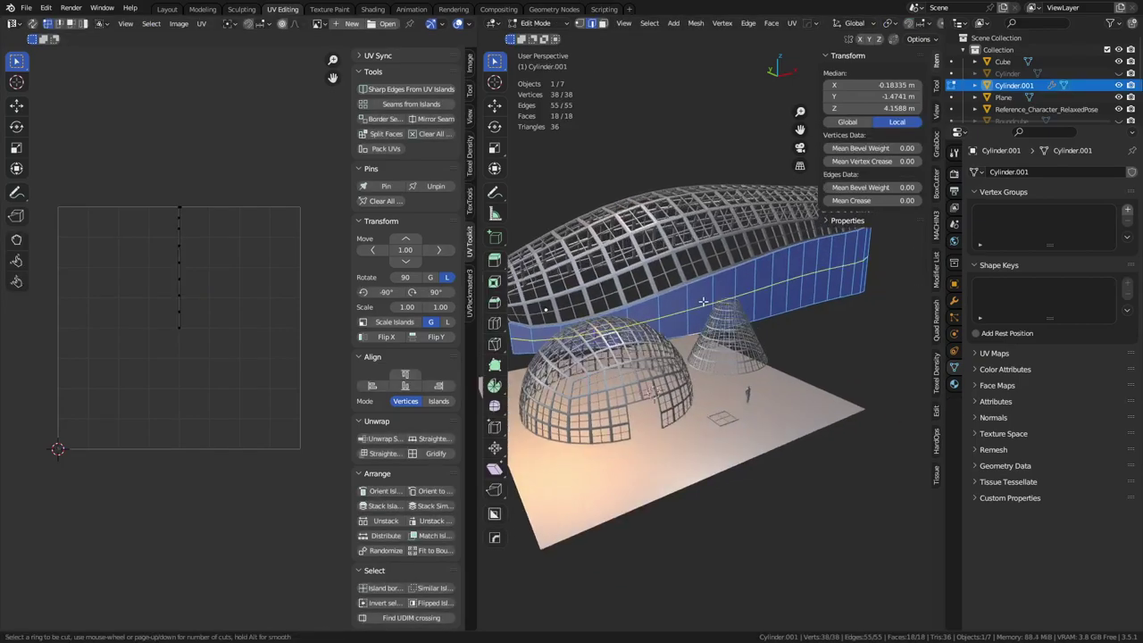
left_click(703, 302)
right_click(704, 304)
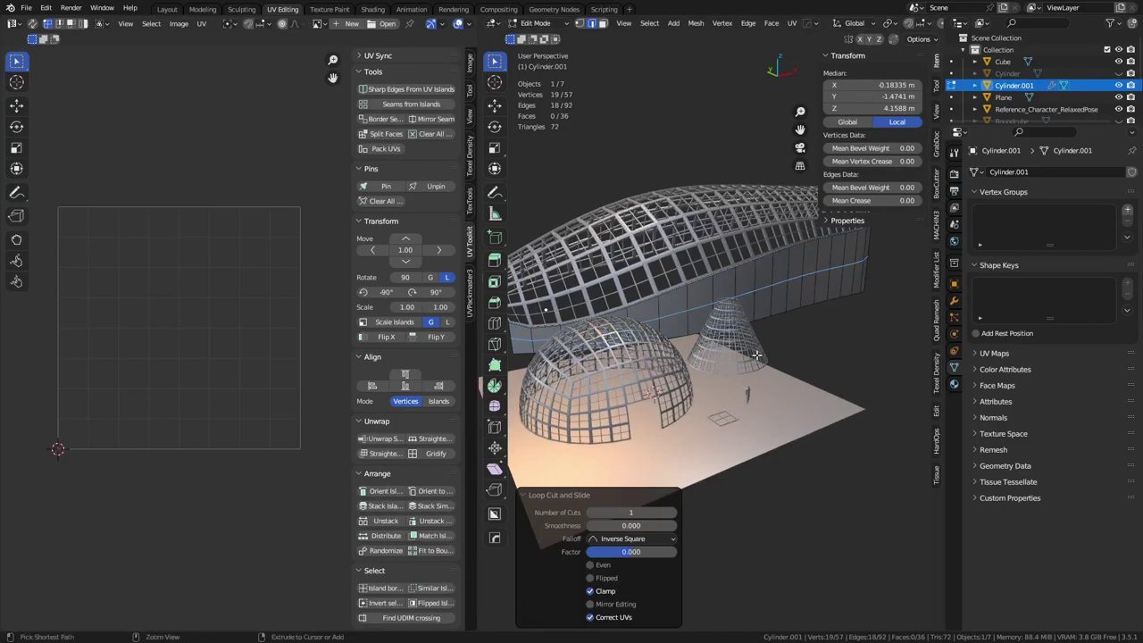
key("ctrl+z")
key("Tab")
Step: Tessellate the four-pane frame over the side wall with Quad fill mode and Relative thickness, scale 1.00 and offset 1.00
left_click(720, 419)
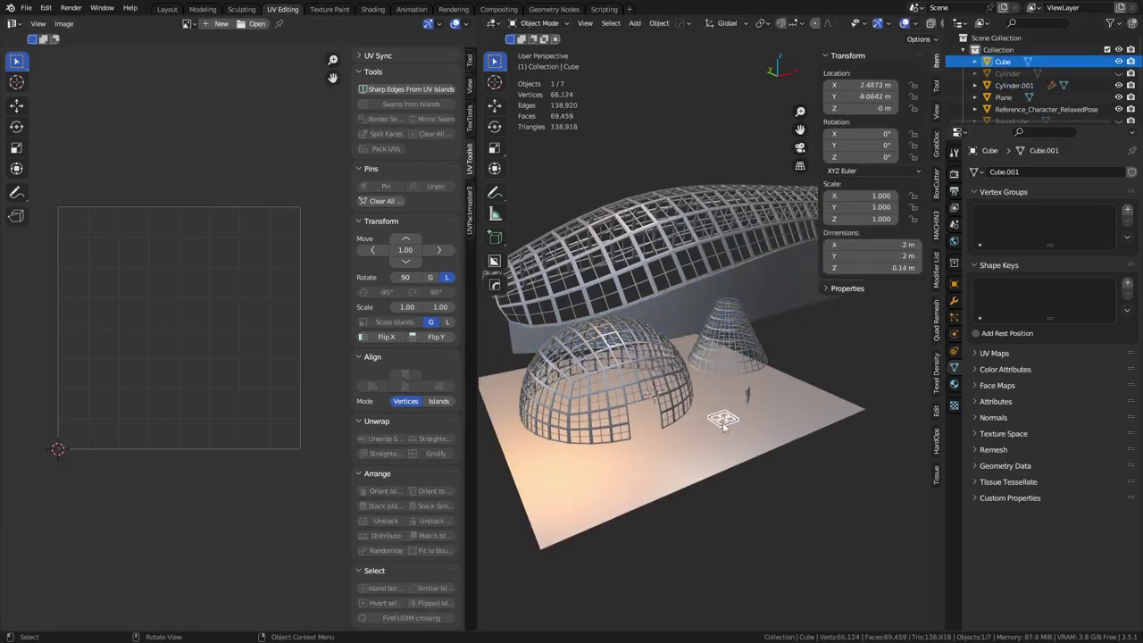
left_click(698, 311, "shift")
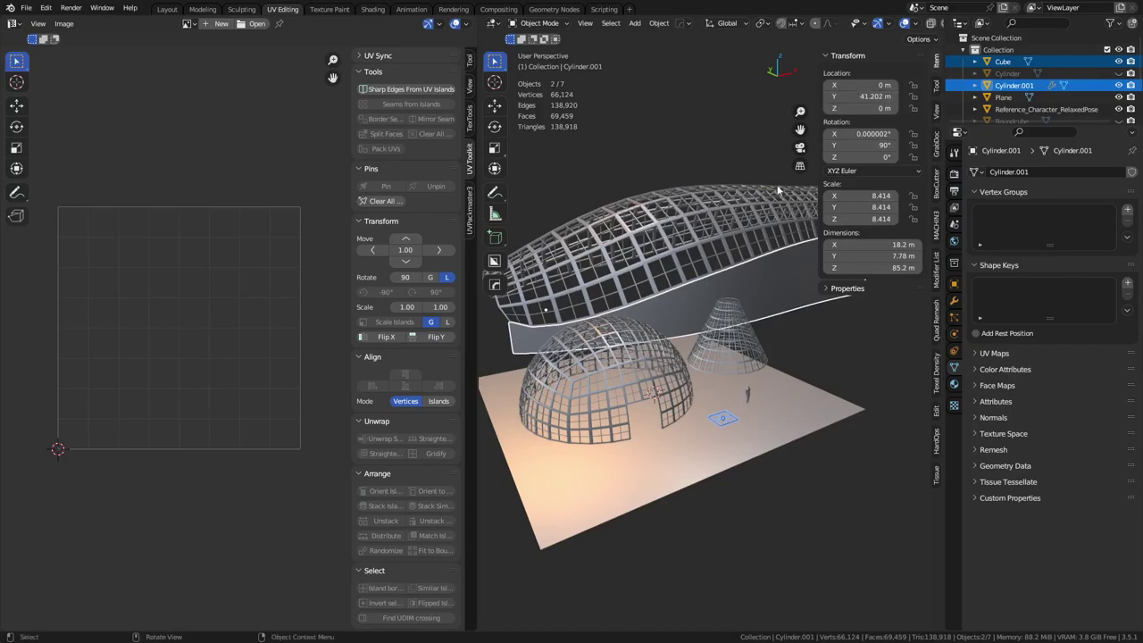
left_click(167, 9)
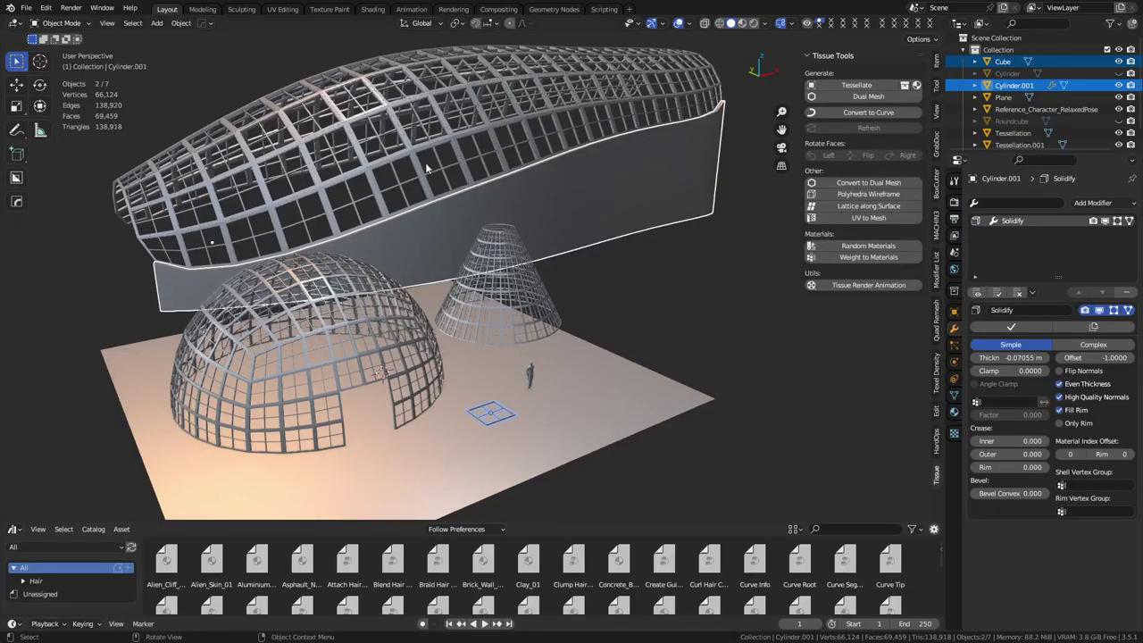
left_click(855, 85)
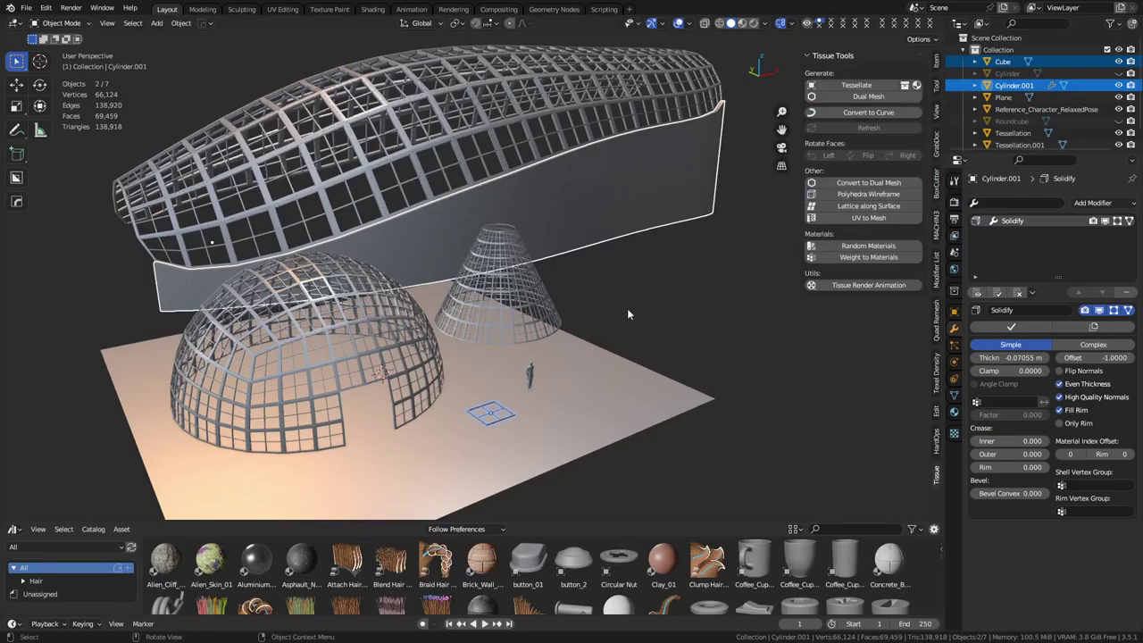
left_click(851, 85)
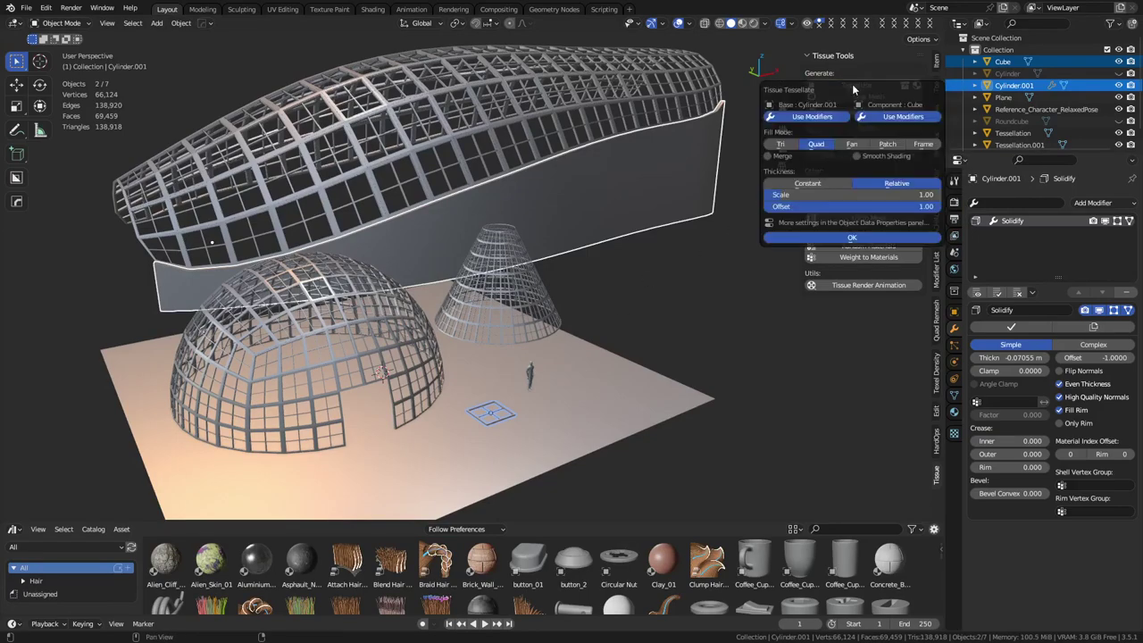
left_click(852, 240)
left_click(628, 274)
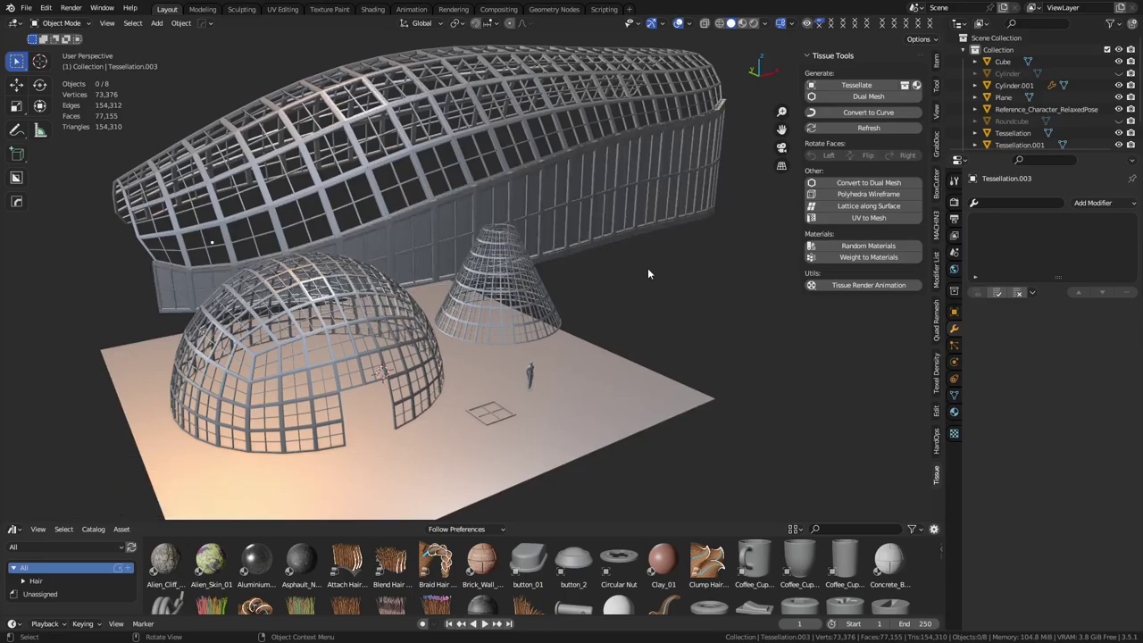
Step: Examine the panelled side wall, arched frame, dome and cone from several angles
middle_click_drag(648, 269, 565, 277)
middle_click(632, 252, "alt")
middle_click_drag(632, 256, 581, 295)
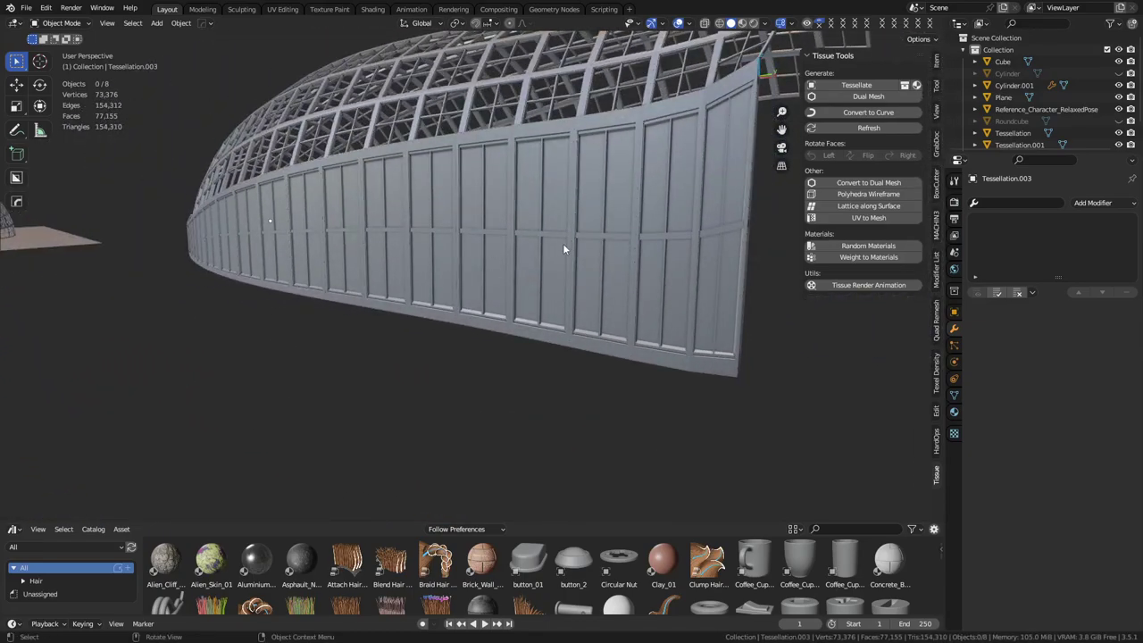
middle_click_drag(553, 255, 259, 264)
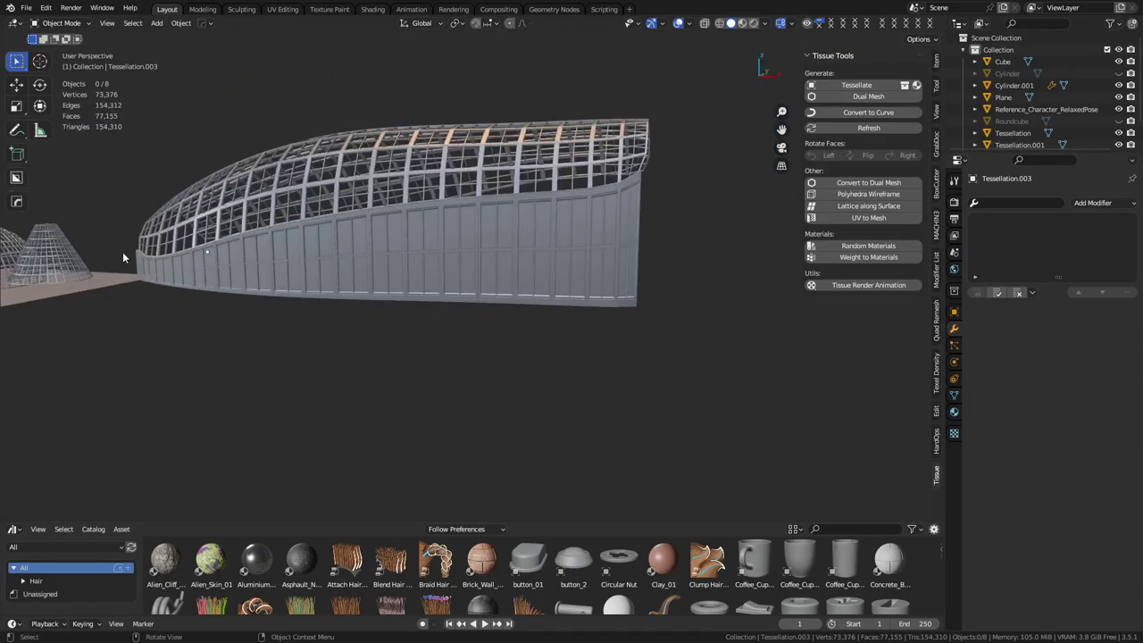
middle_click_drag(612, 235, 591, 342)
scroll(526, 302, "up", 3)
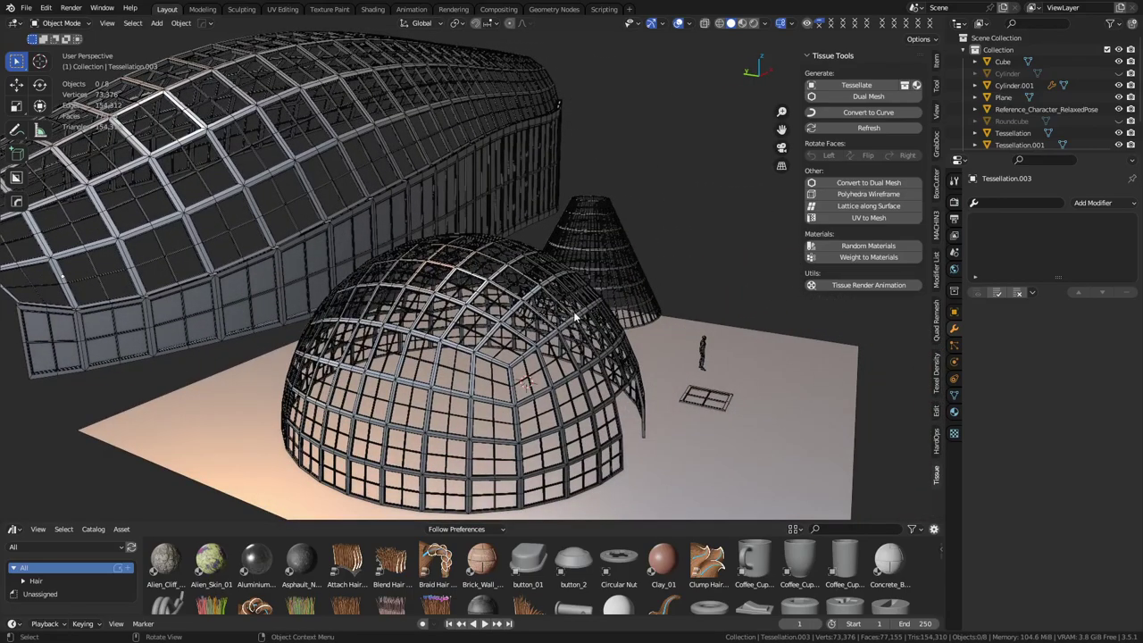
middle_click_drag(574, 313, 498, 294)
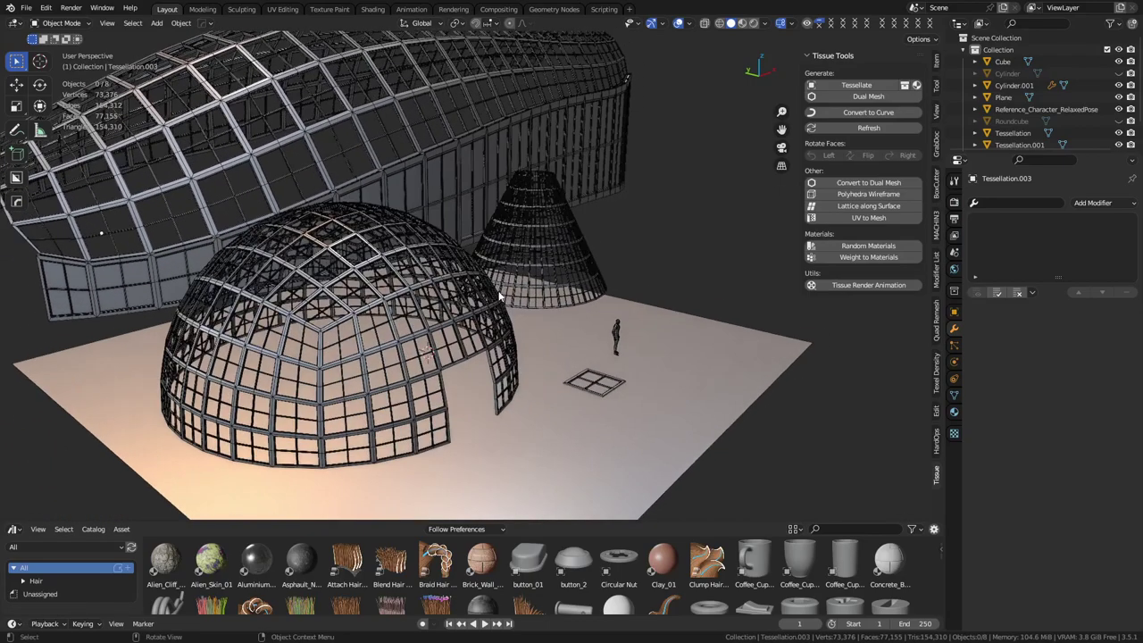
Step: Add a 2 m cube, move it horizontally beyond the ground plane's edge and open its mesh for editing
left_click(566, 386)
key("alt+a")
middle_click_drag(720, 349, 523, 355)
key("shift+a")
mouse_move(523, 353)
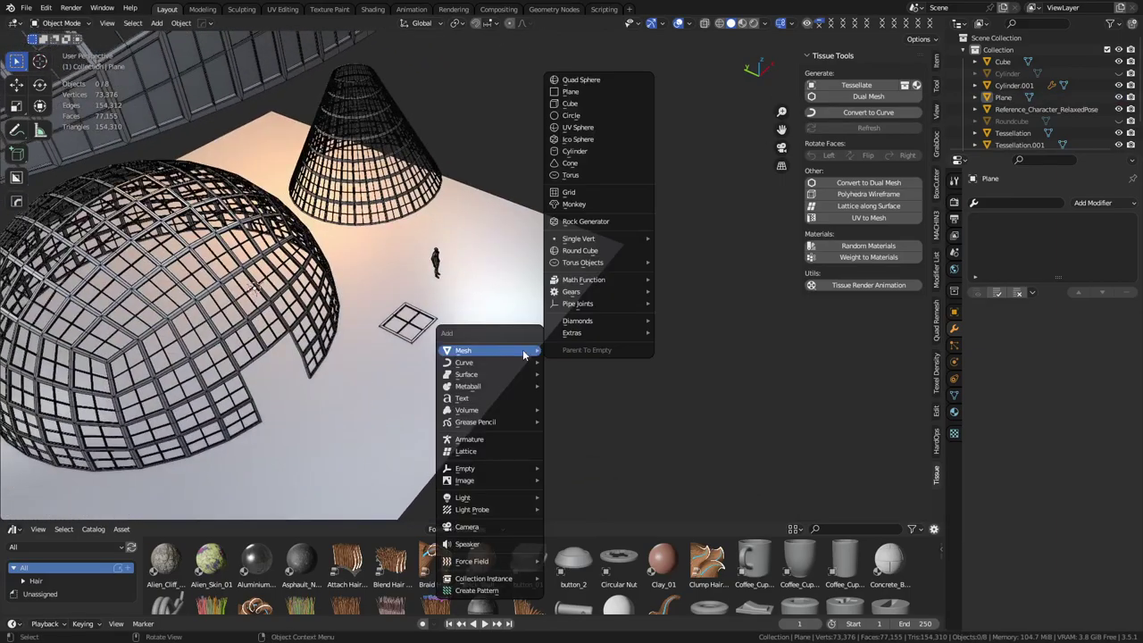
left_click(571, 104)
key("g")
key("shift+z")
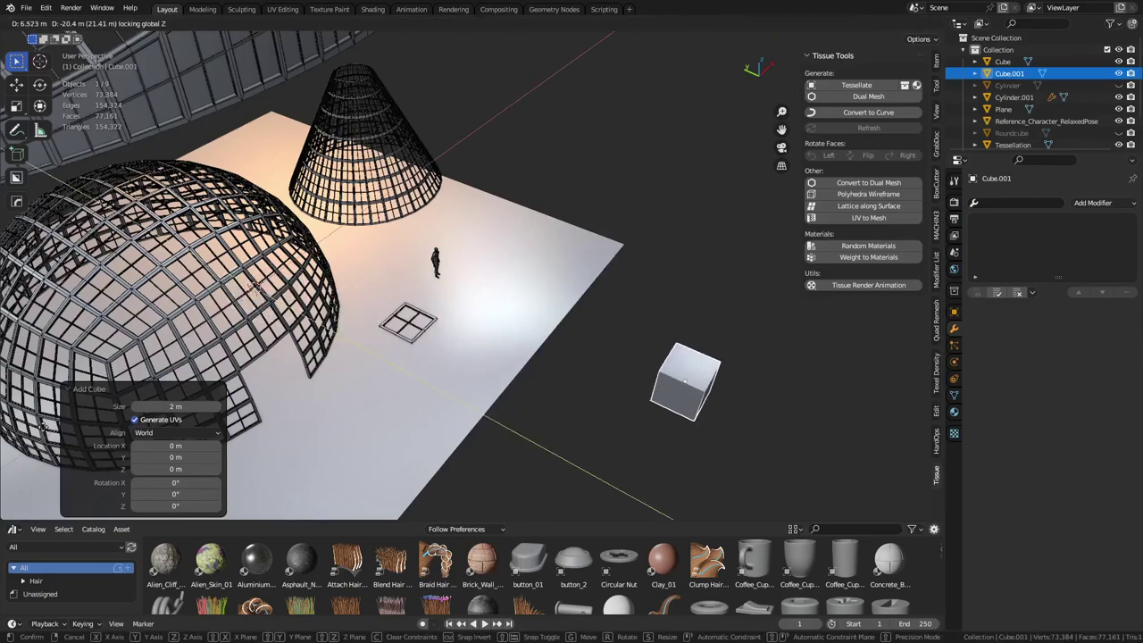
left_click(521, 498)
middle_click_drag(839, 460, 612, 390, "shift")
key("Tab")
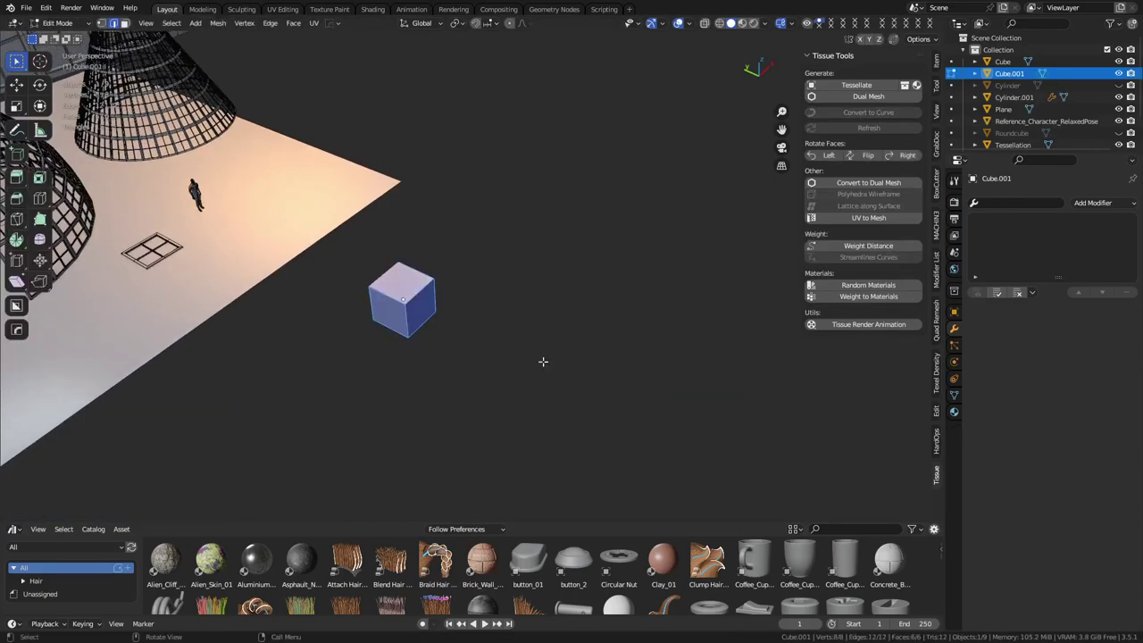
left_click(419, 291)
key("g")
key("z")
right_click(402, 296)
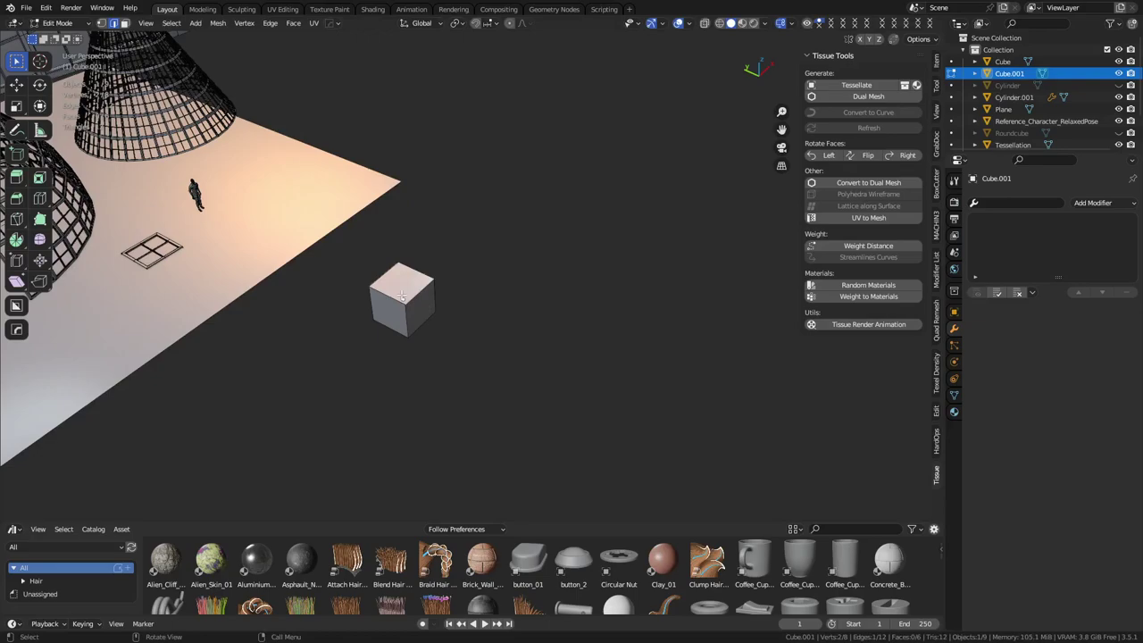
Step: Lower the cube's top face by 1.6194 m along Z to make a thin slab
key("g")
key("z")
left_click(411, 356)
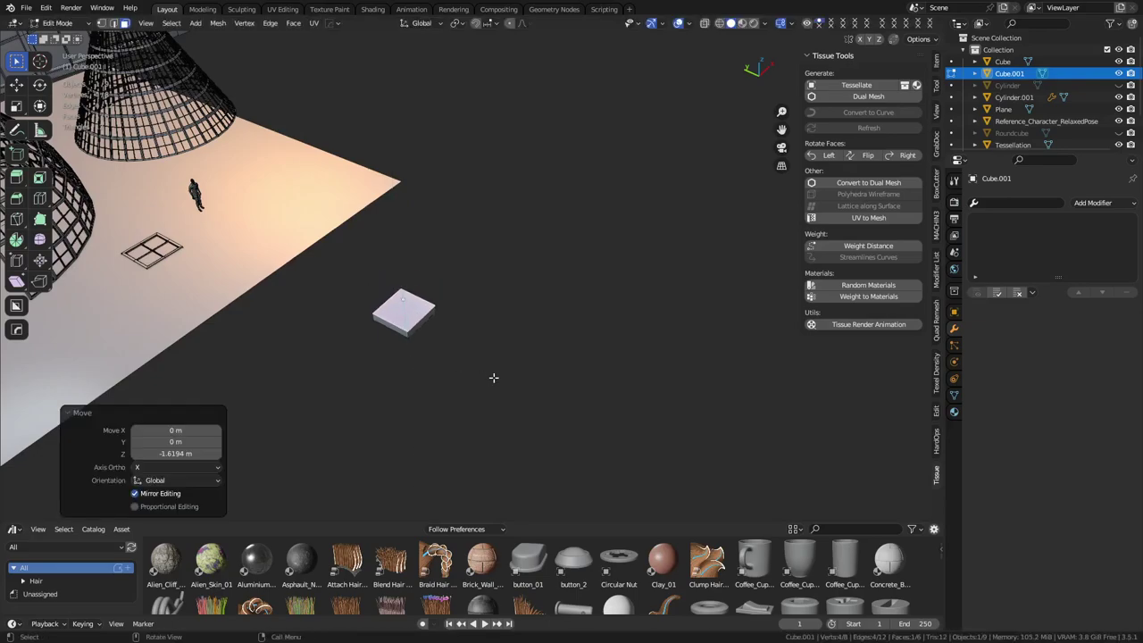
Step: Duplicate the whole slab twice in the horizontal plane, offsetting the second copy 2.7328 m in X and 4.3595 m in Y
key("a")
key("shift+d")
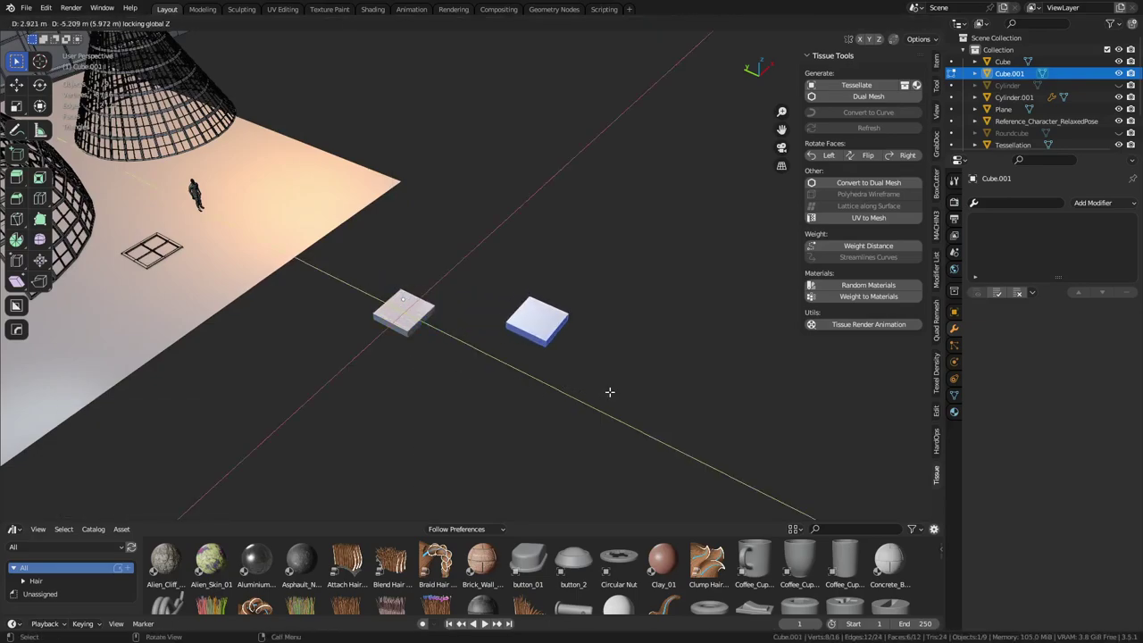
left_click(609, 391)
left_click(525, 297)
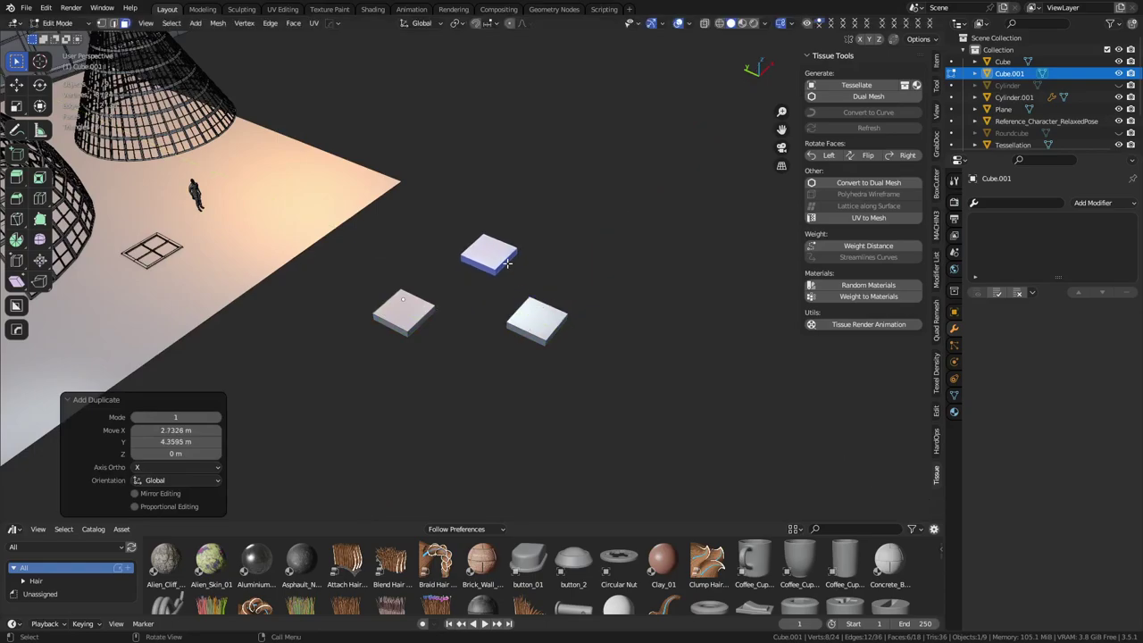
Step: Lengthen the two copied slabs by moving one end face -3.4781 m along Y and the other -2.4676 m along X
key("alt+a")
key("g")
key("y")
left_click(568, 295)
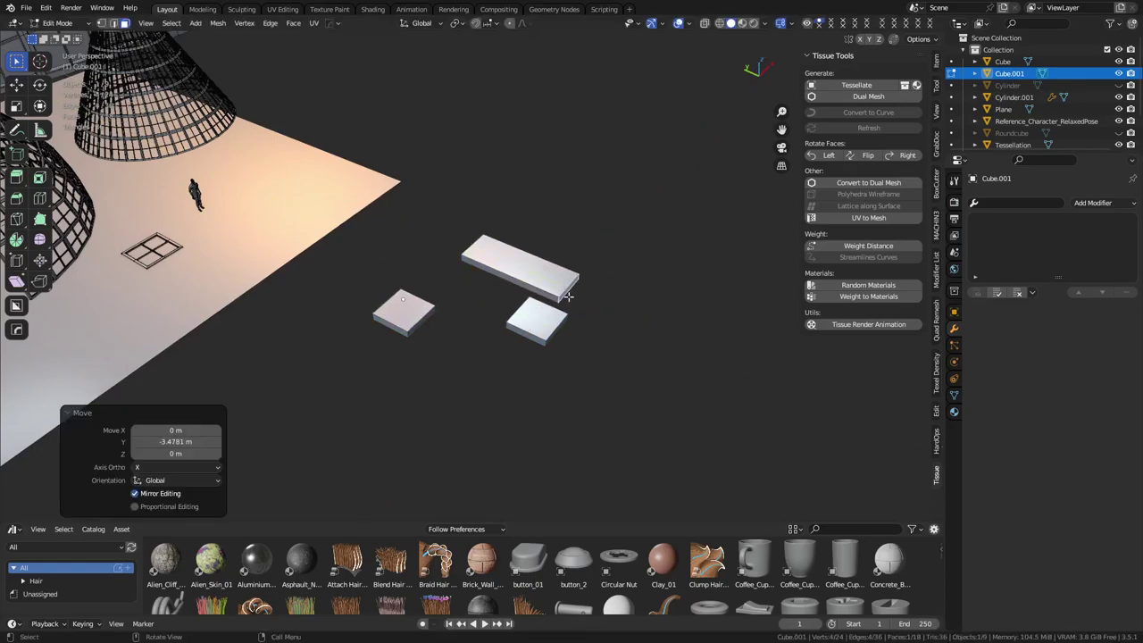
left_click(530, 335)
key("g")
key("x")
left_click(423, 324)
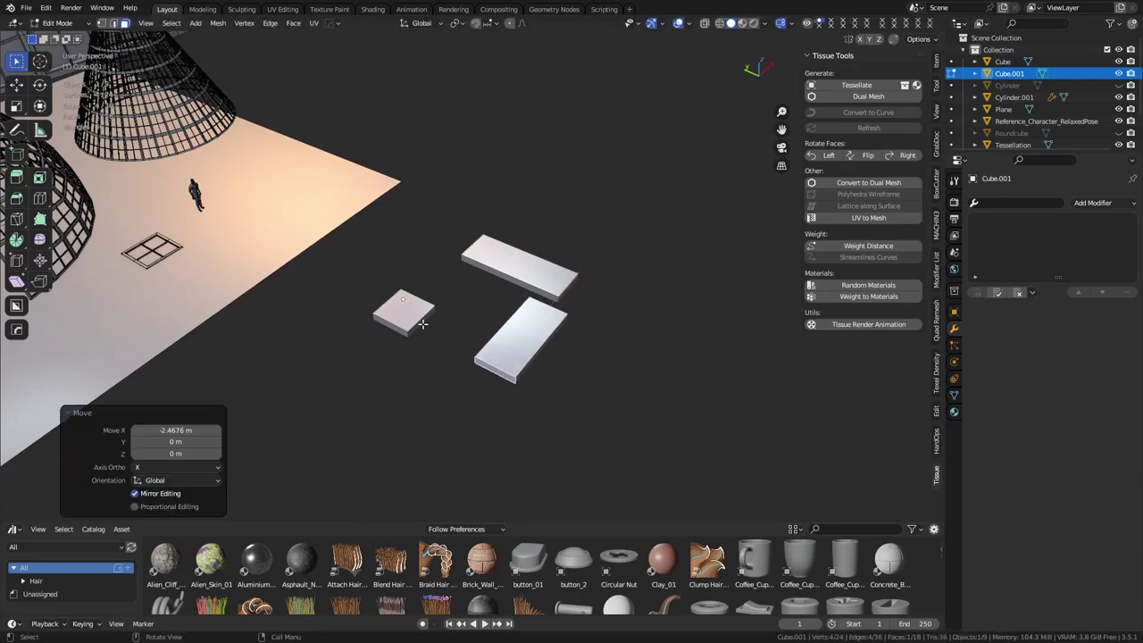
Step: Lengthen the original slab by moving its end face along negative Y toward the neighbouring slab
key("alt+a")
key("g")
key("y")
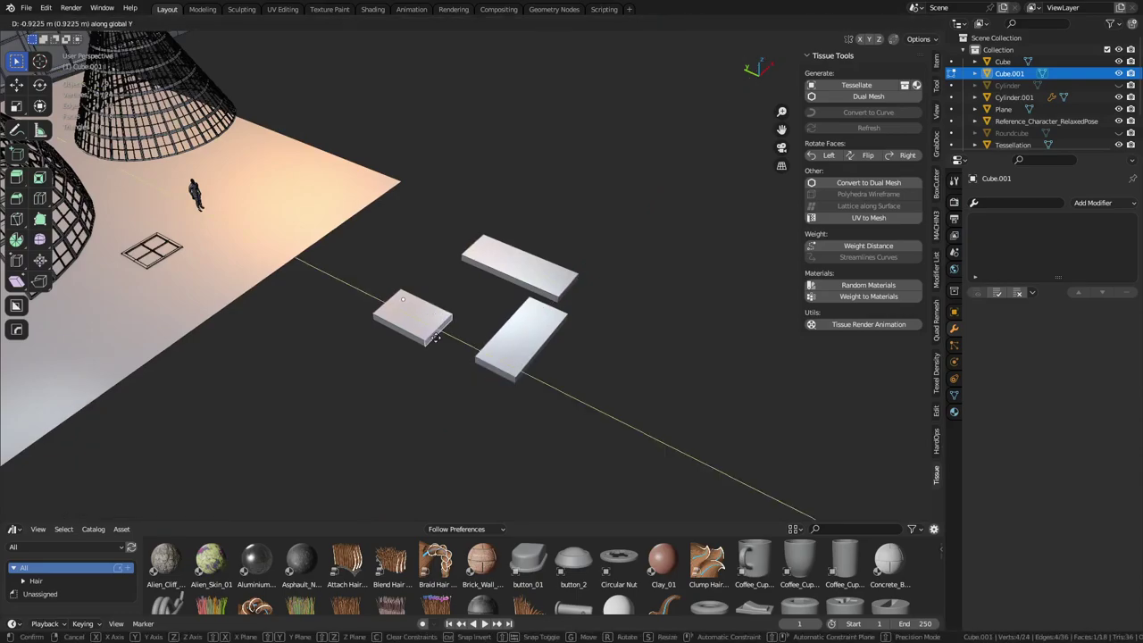
left_click(466, 347)
Step: Bevel one vertical corner edge on each of the three slabs with a 1.5 m width and 1 segment
key("alt+a")
key("2")
left_click(451, 361)
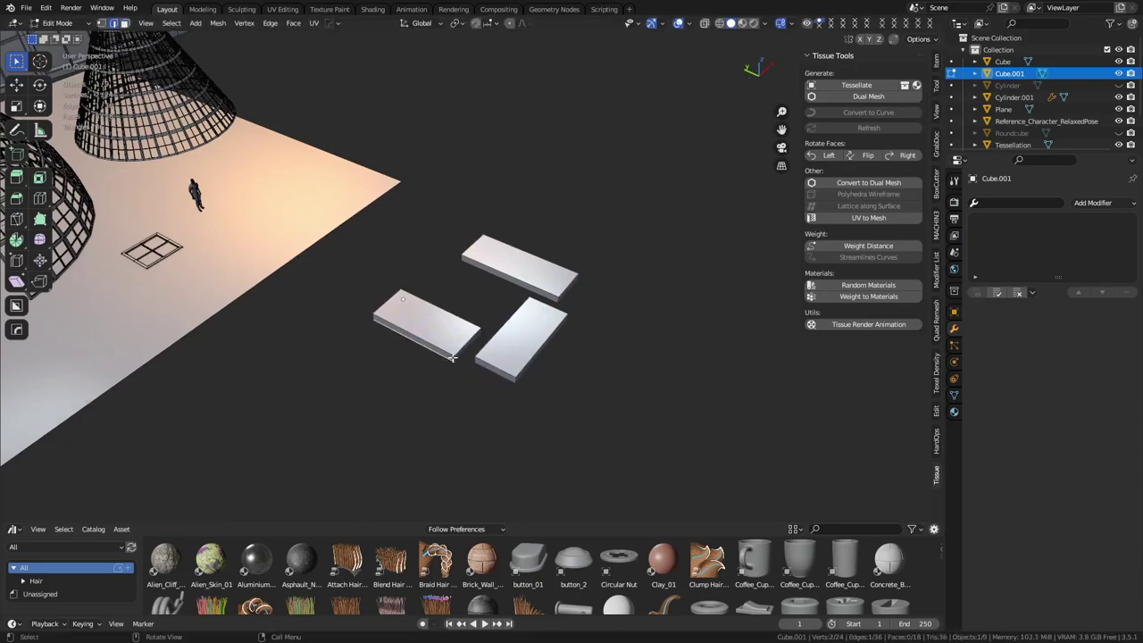
key("alt+a")
left_click(475, 264, "shift")
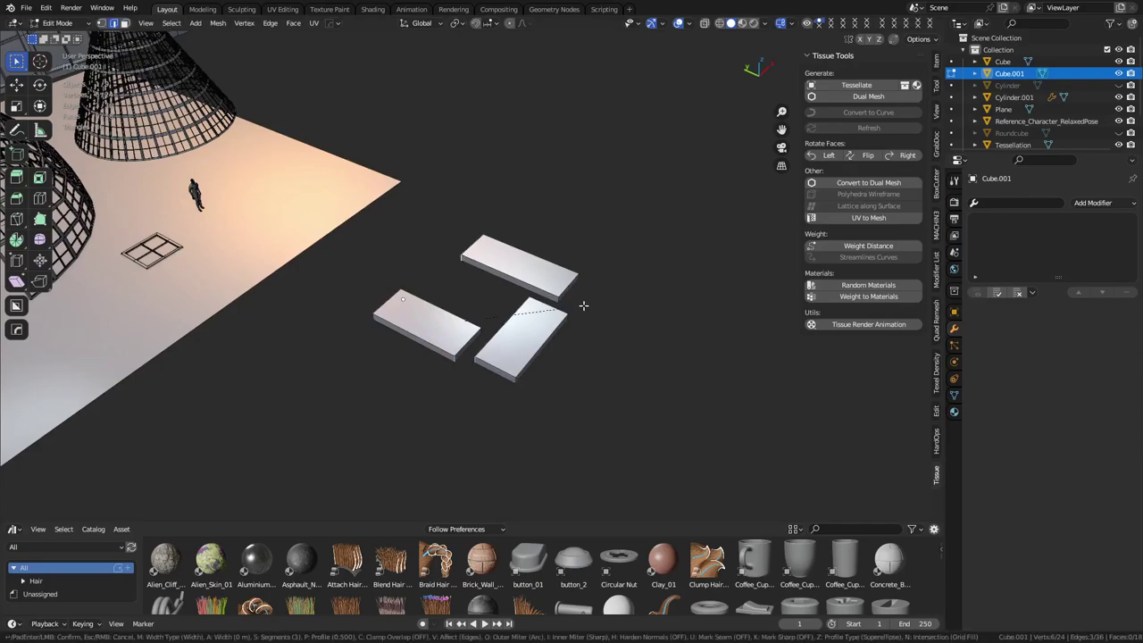
key("ctrl+b")
left_click(924, 366)
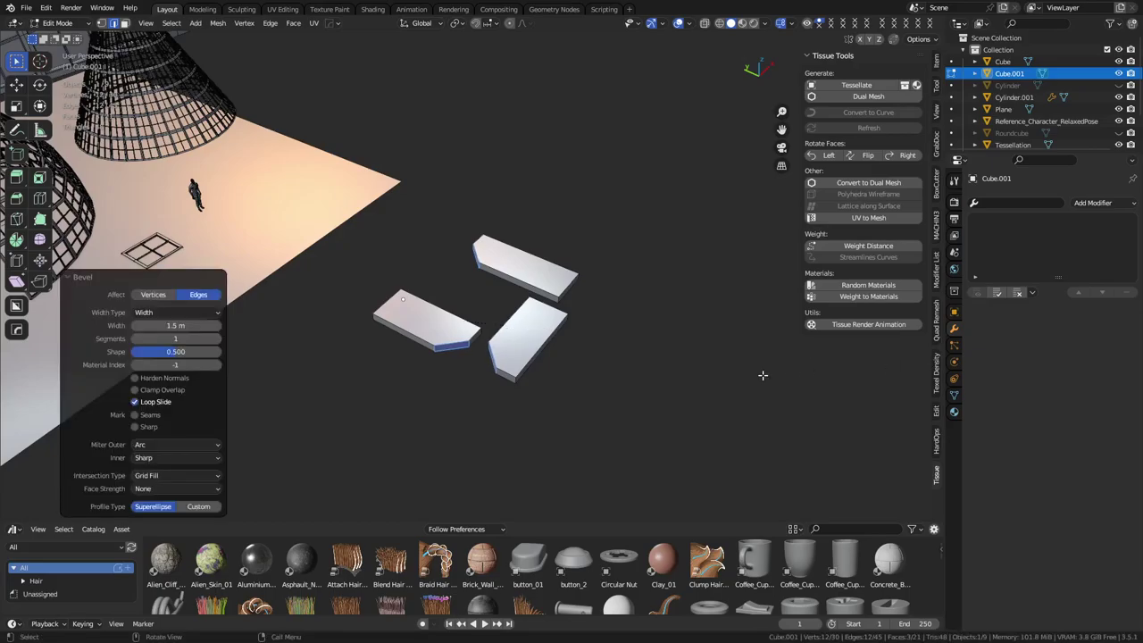
Step: Tessellate the three-slab component over the side wall with Quad fill mode and Relative thickness, scale 1.00 and offset 1.00
key("Tab")
middle_click_drag(450, 341, 592, 371, "shift")
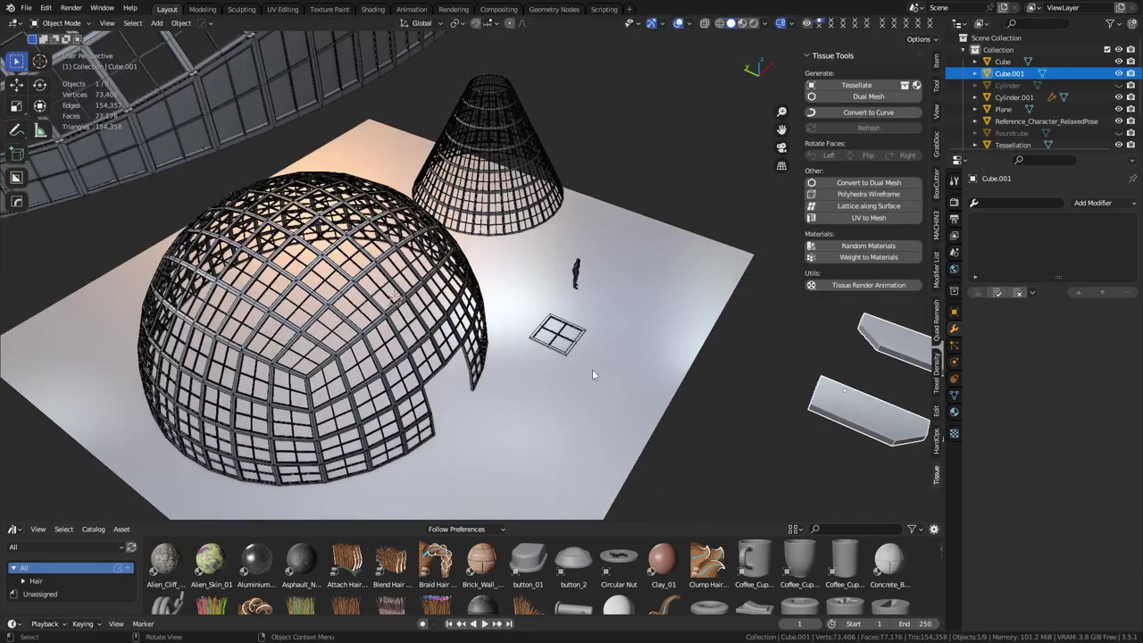
scroll(592, 372, "down", 4)
middle_click_drag(536, 315, 532, 351, "shift")
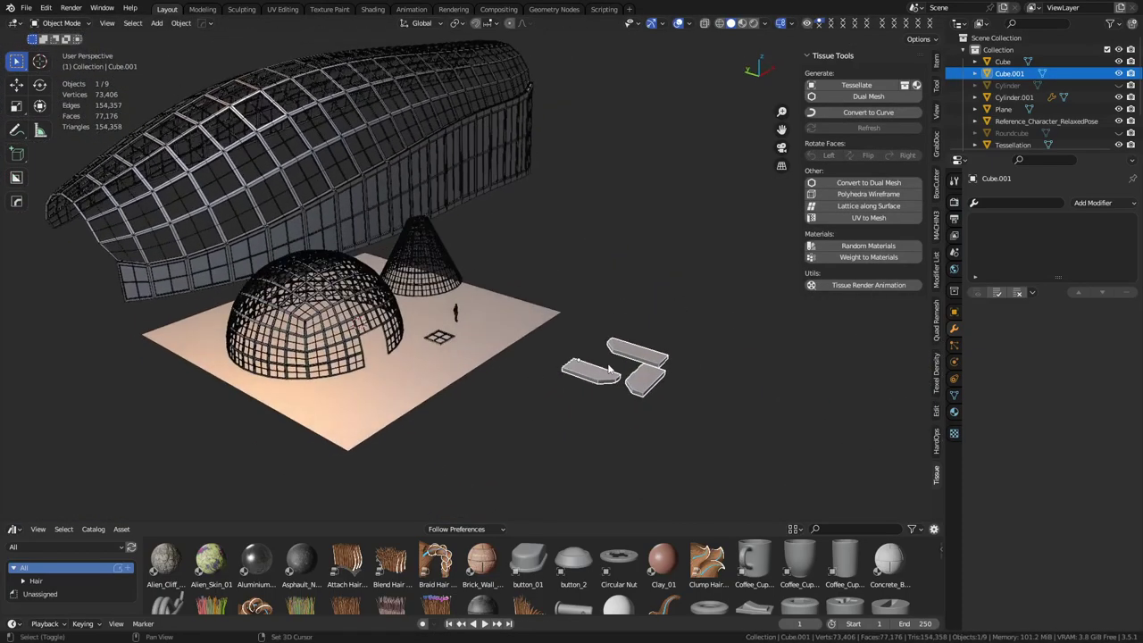
left_click(348, 214, "shift")
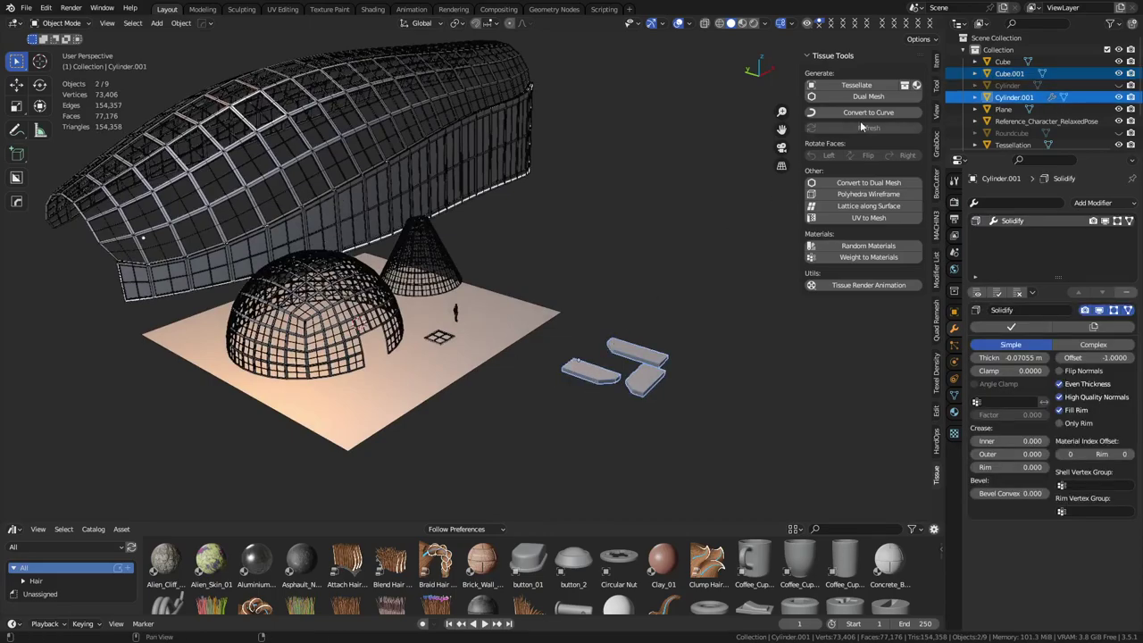
left_click(855, 87)
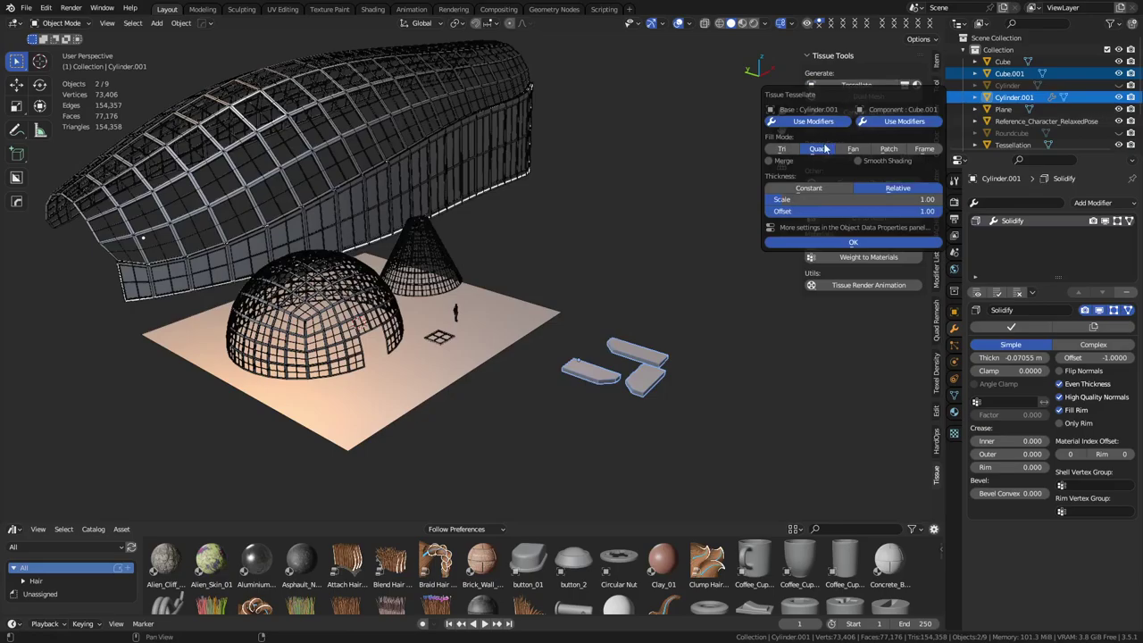
left_click(832, 243)
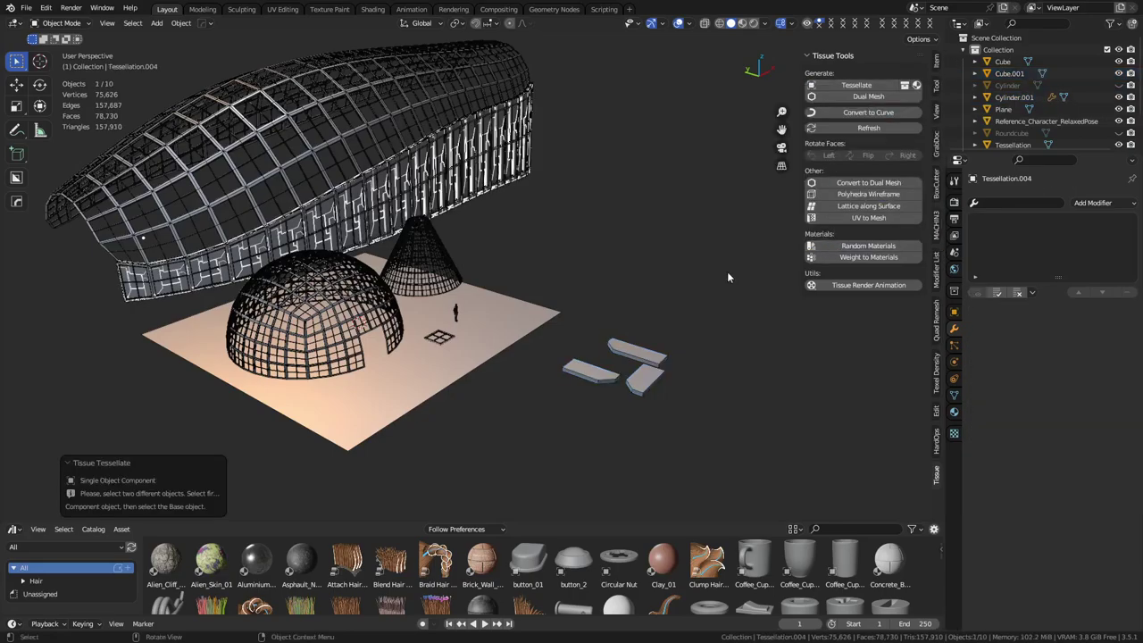
Step: Examine the slab pattern on the side wall up close and from farther away
left_click(582, 262)
middle_click(367, 215, "alt")
scroll(402, 277, "up", 7)
middle_click_drag(438, 328, 367, 321)
scroll(441, 305, "down", 3)
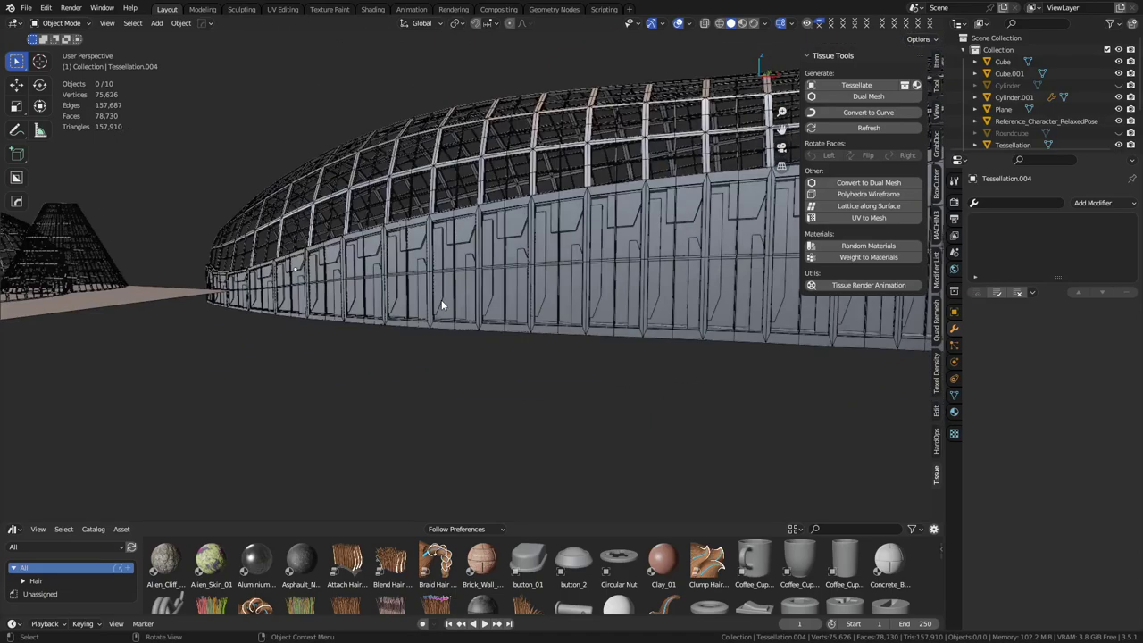
scroll(441, 300, "down", 4)
middle_click_drag(446, 297, 161, 351)
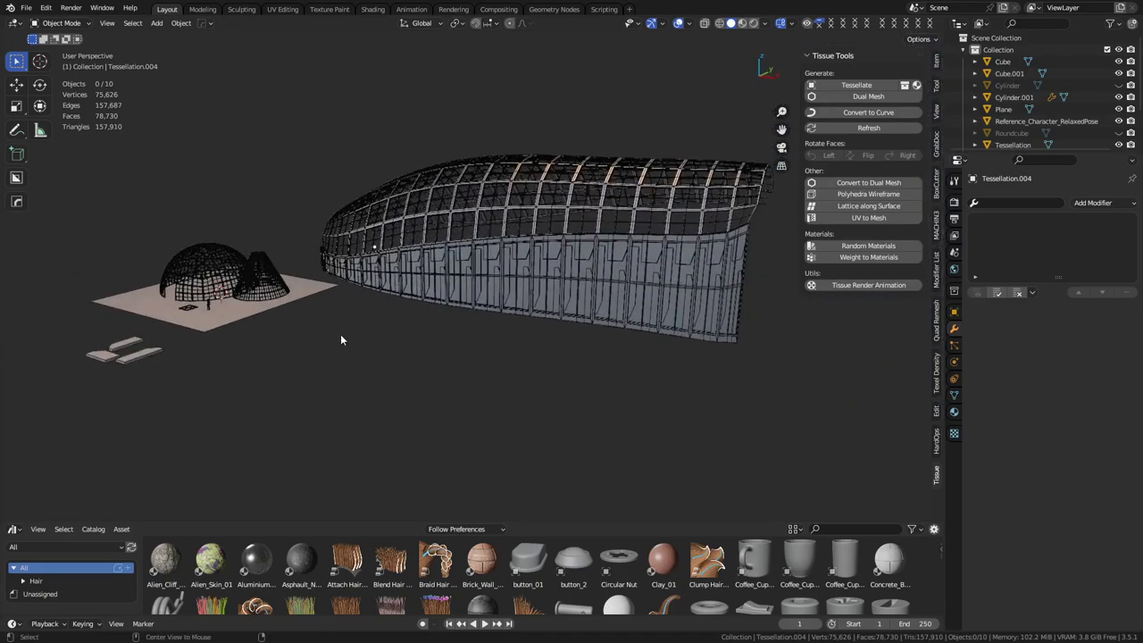
Step: Reveal the hidden objects and select the three-slab component together with the arched roof surface as the base
key("alt+h")
left_click(406, 243)
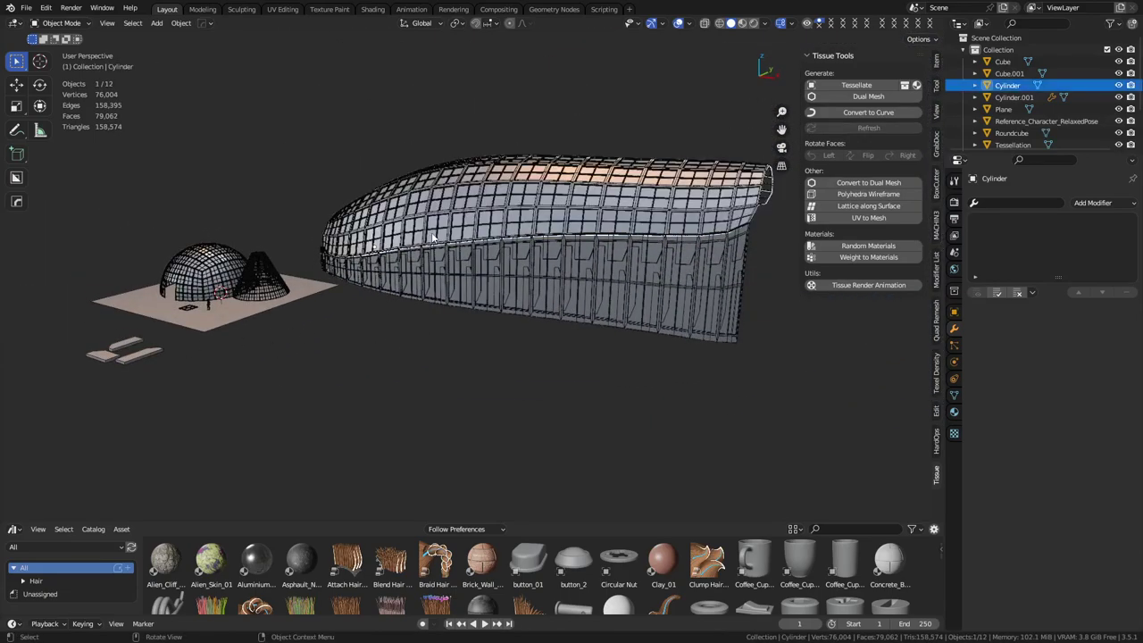
left_click(143, 354)
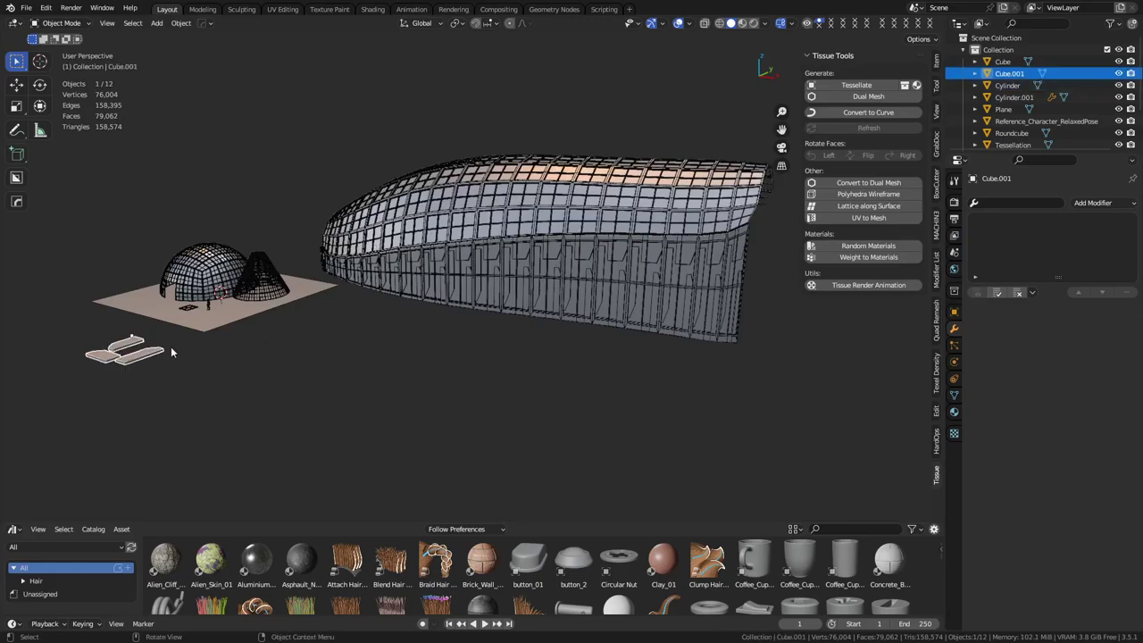
left_click(708, 229, "shift")
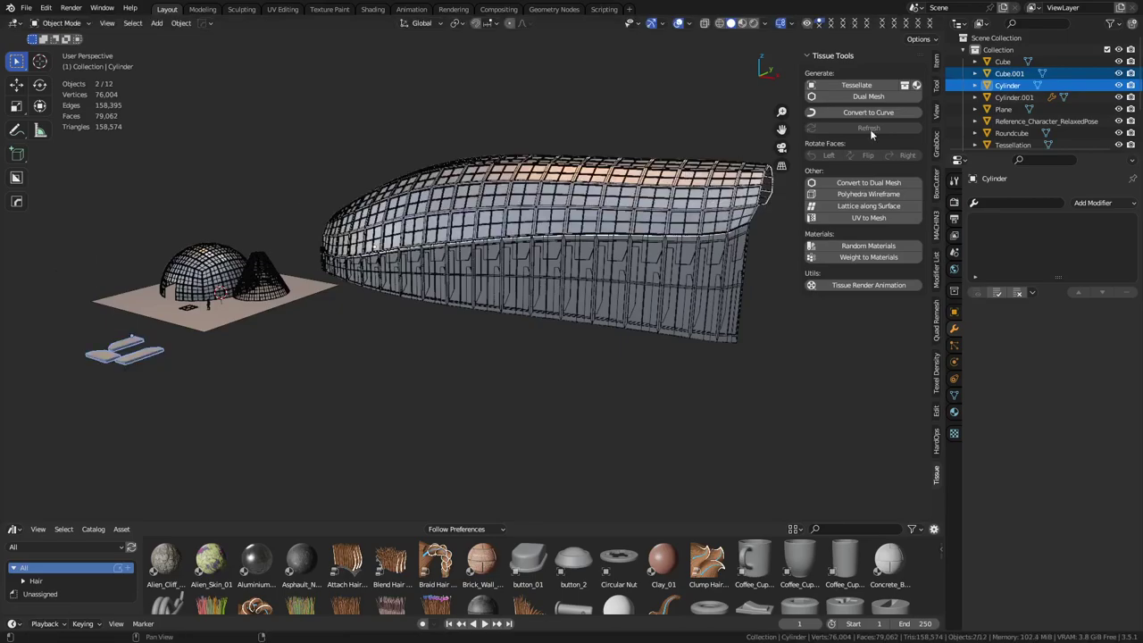
Step: Try tessellating the slabs over the arched roof with Relative thickness, scale 1.00 and offset 1.00, and undo it
left_click(855, 85)
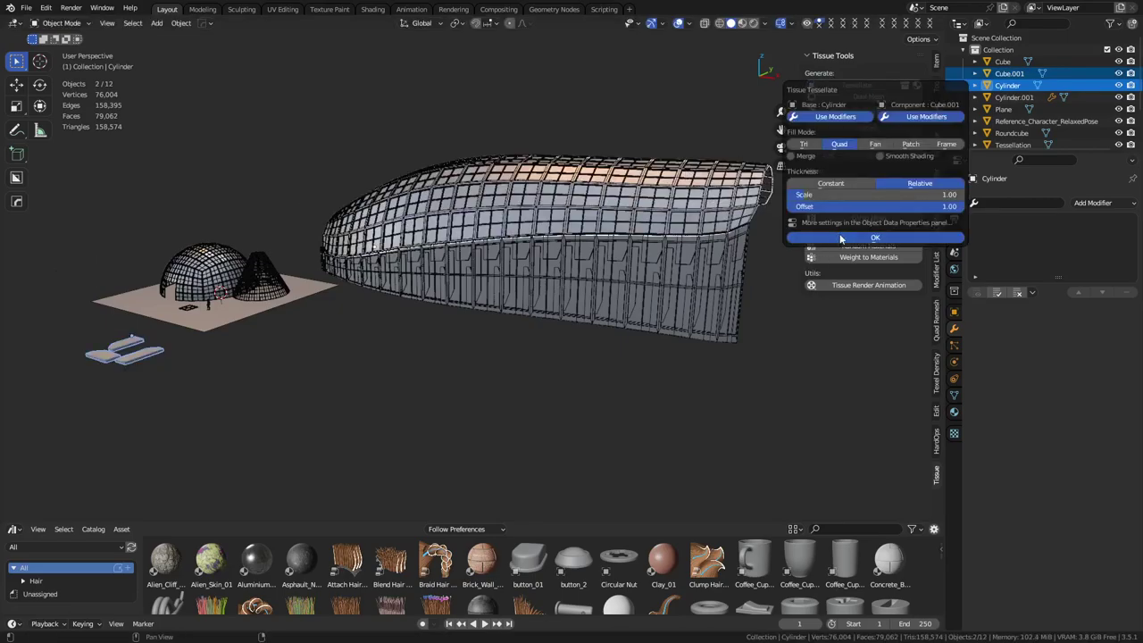
left_click(840, 238)
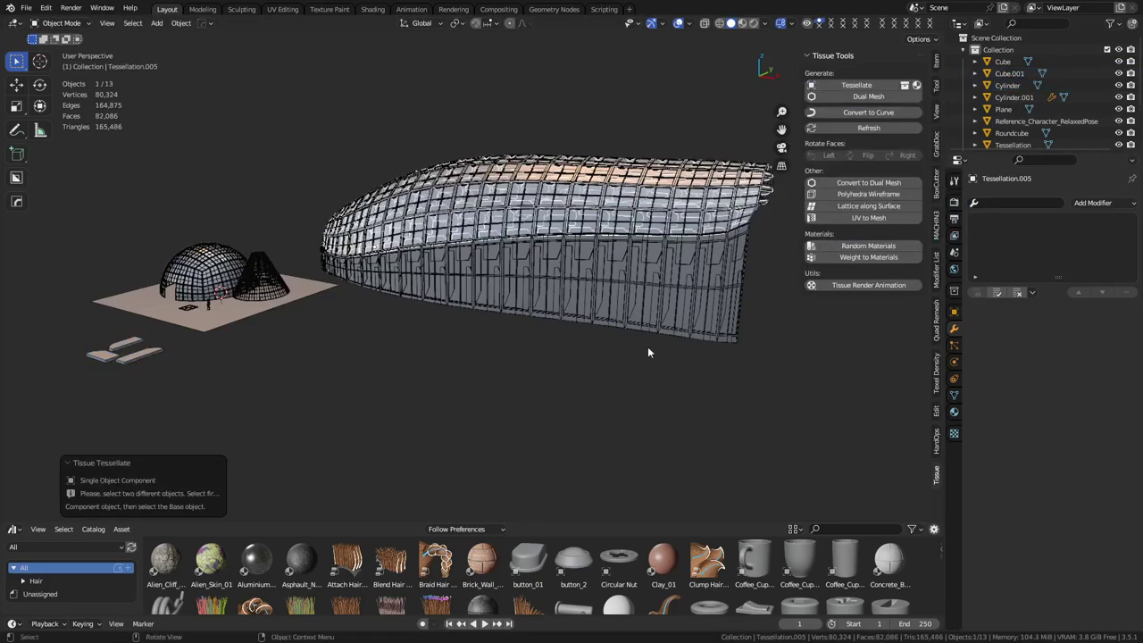
key("ctrl+z")
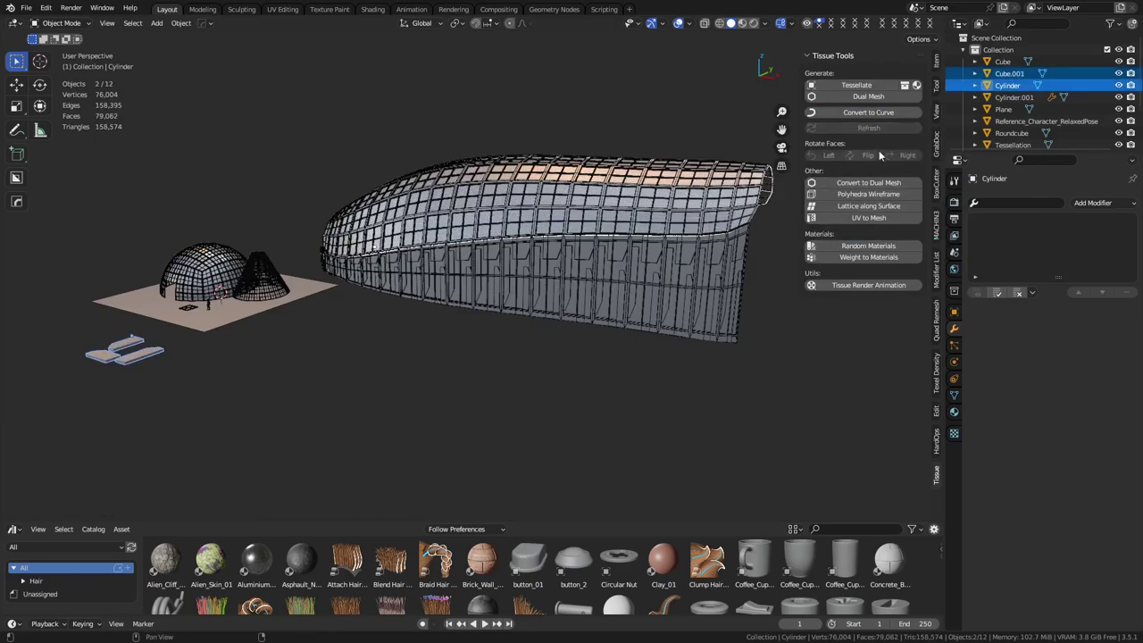
Step: Try tessellating the slabs over the arched roof with thickness scale 2.00 and offset 1.00, inspect the panels and undo it
left_click(872, 85)
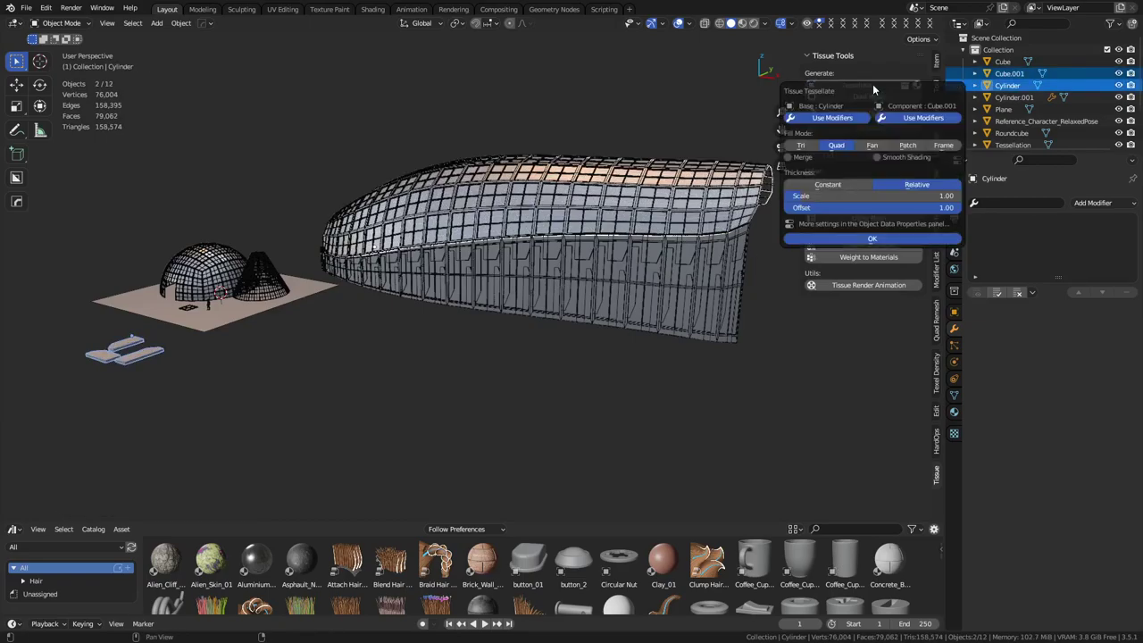
left_click(877, 196)
type("2")
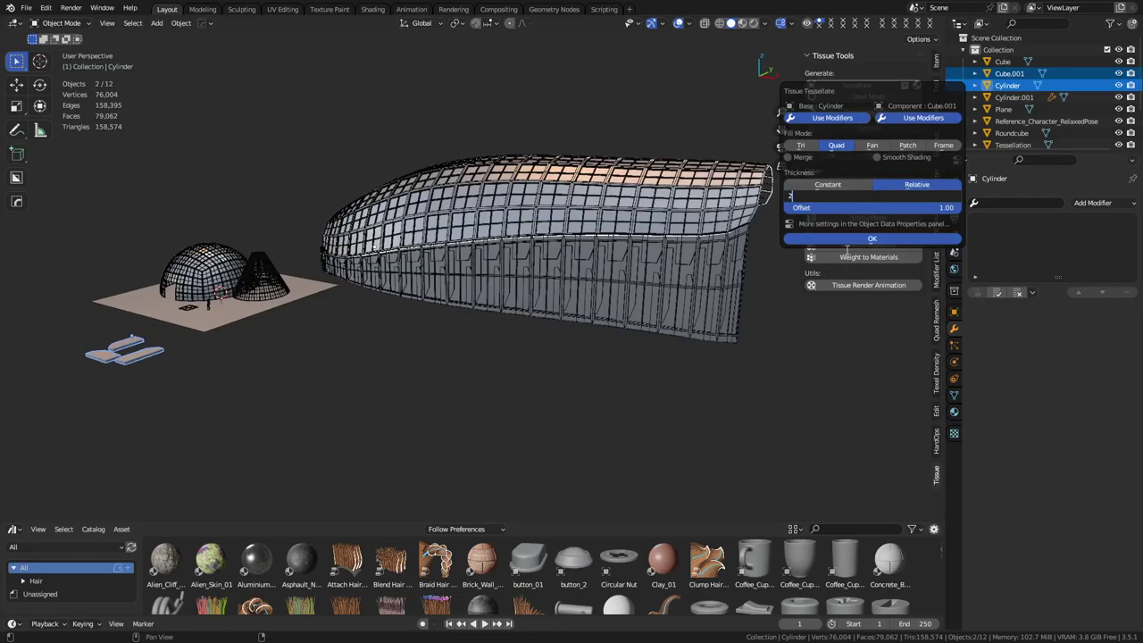
left_click(853, 239)
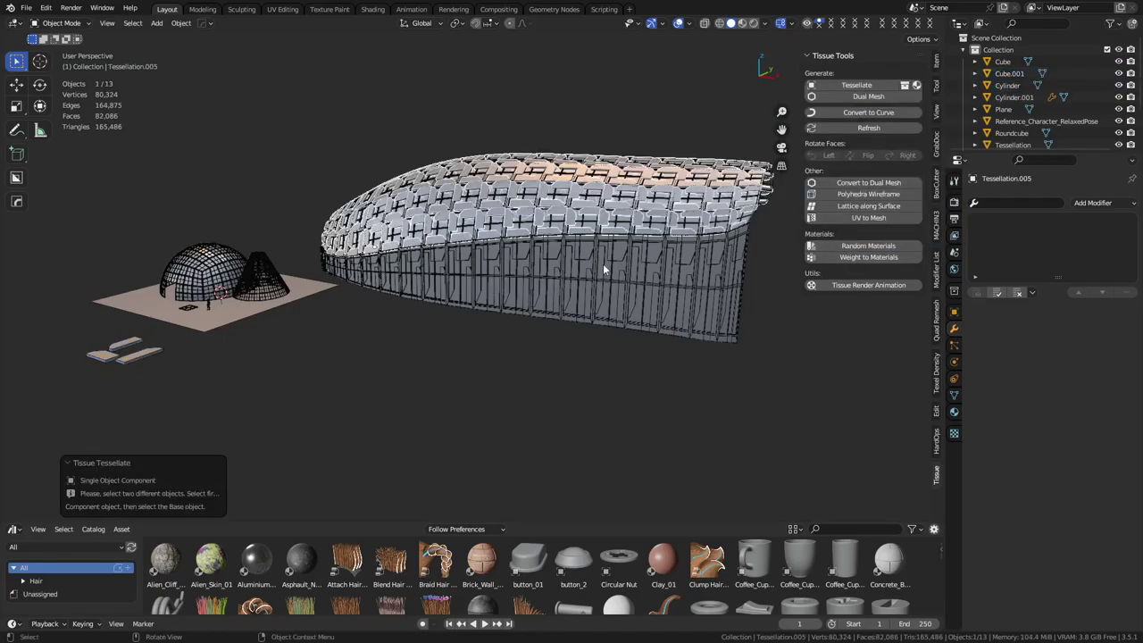
middle_click_drag(602, 262, 540, 325)
scroll(536, 321, "up", 5)
scroll(553, 331, "down", 3)
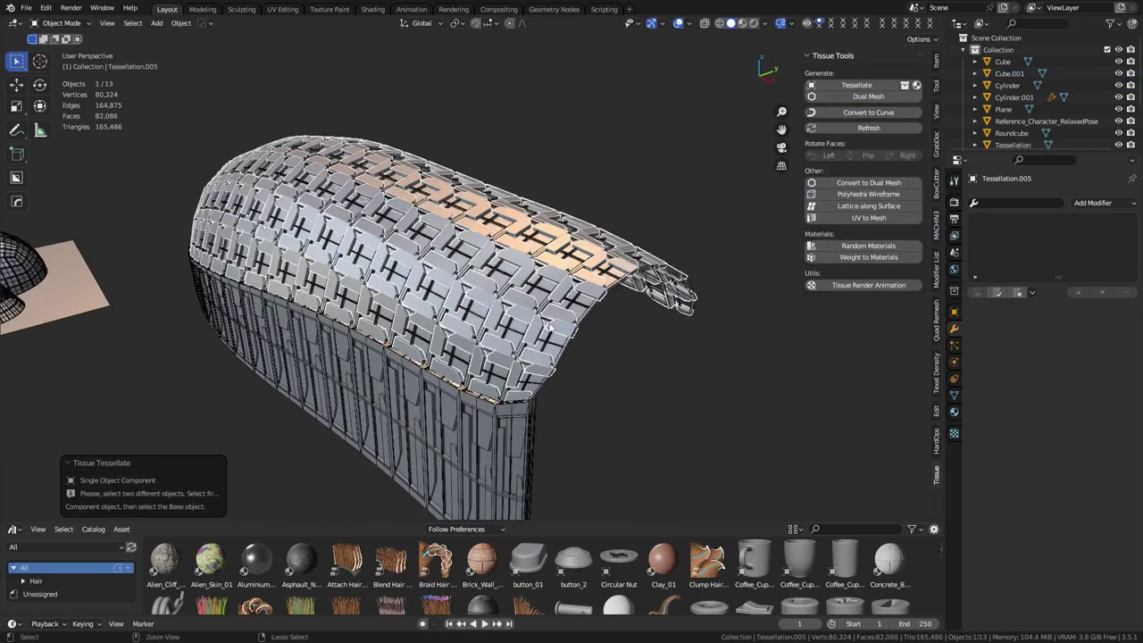
key("ctrl+z")
Step: Try the roof tessellation with thickness scale 2.00 and offset 0.78, check it from inside the arch and undo it
left_click(855, 85)
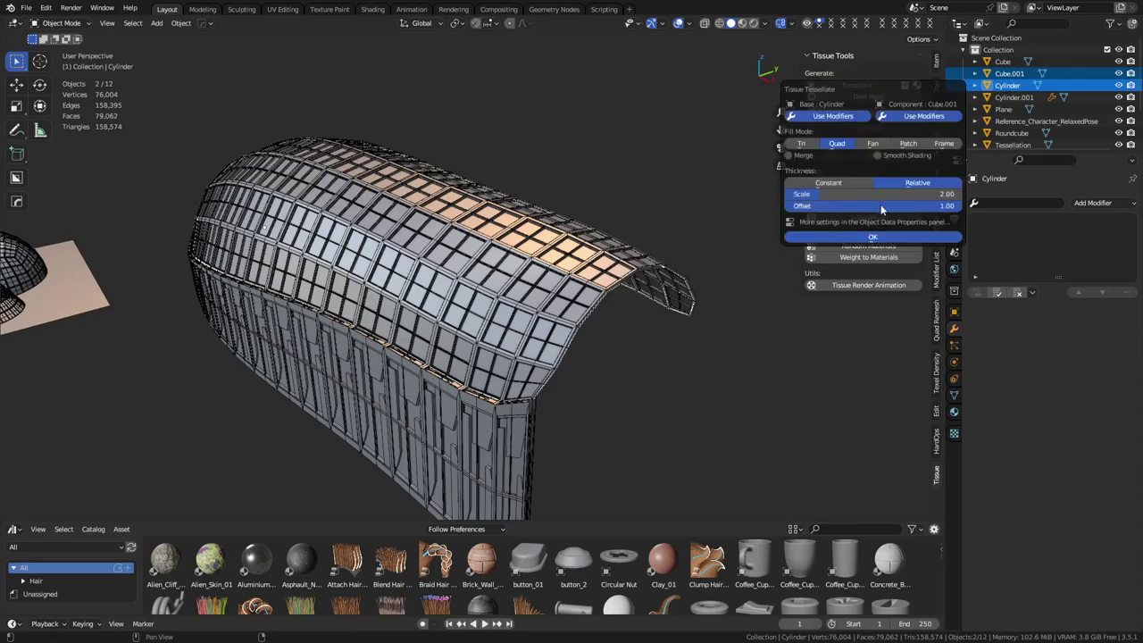
left_click(873, 206)
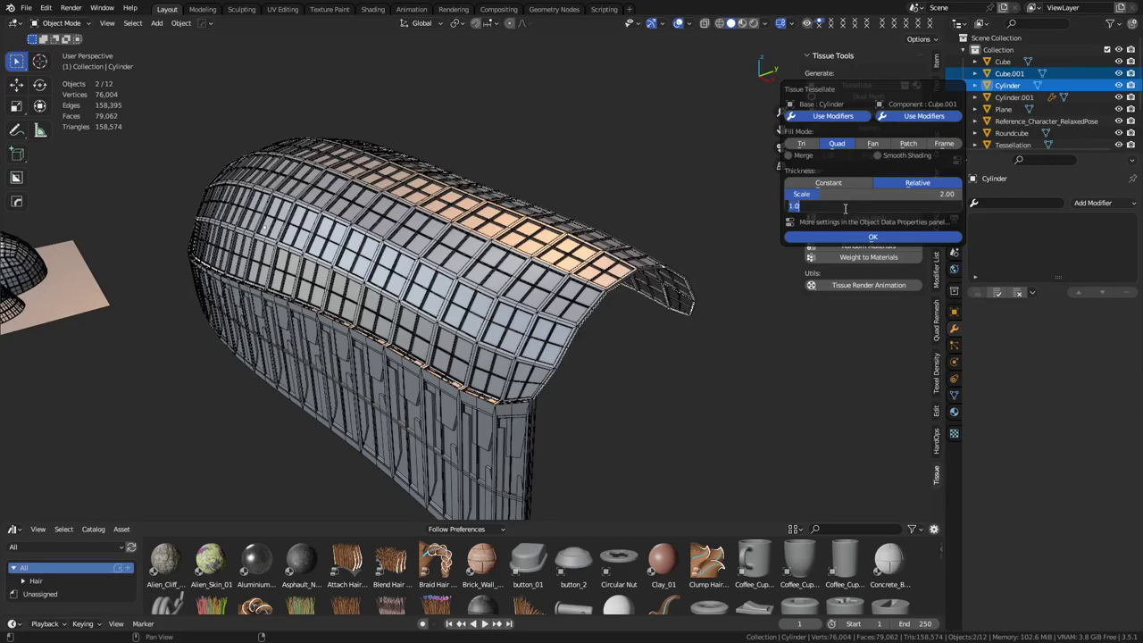
key("Return")
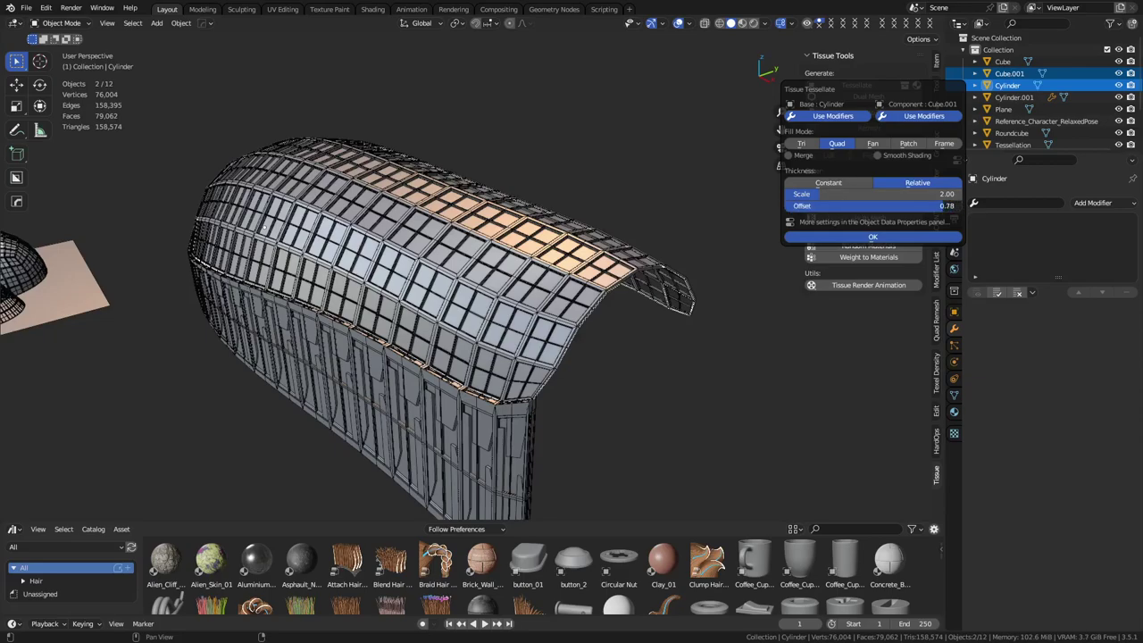
left_click(941, 234)
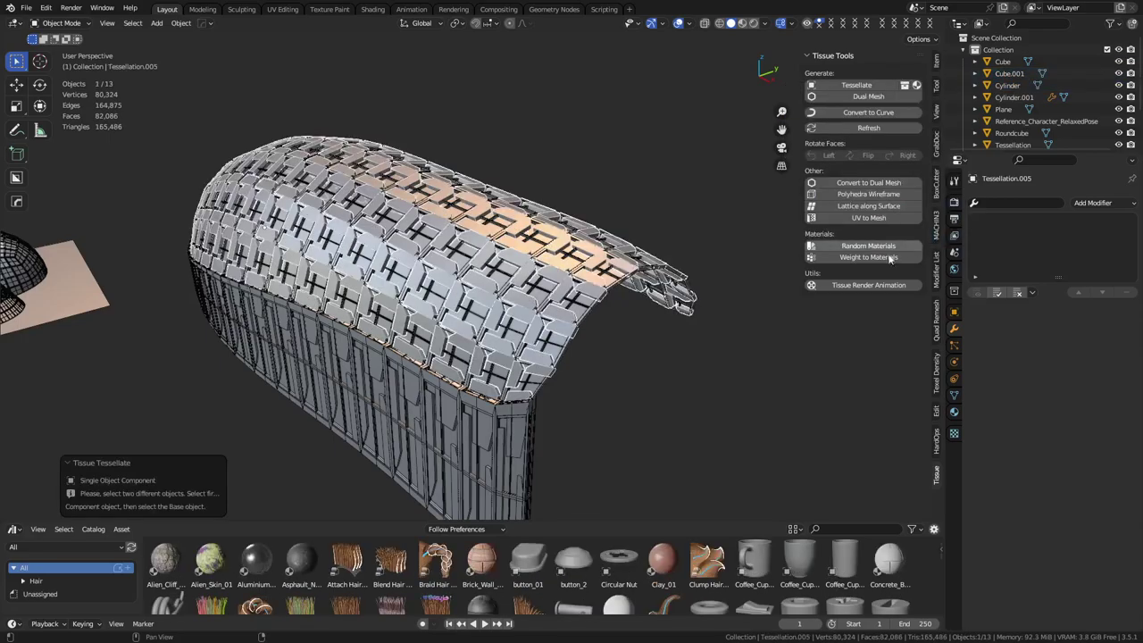
middle_click_drag(578, 327, 514, 273)
key("ctrl+z")
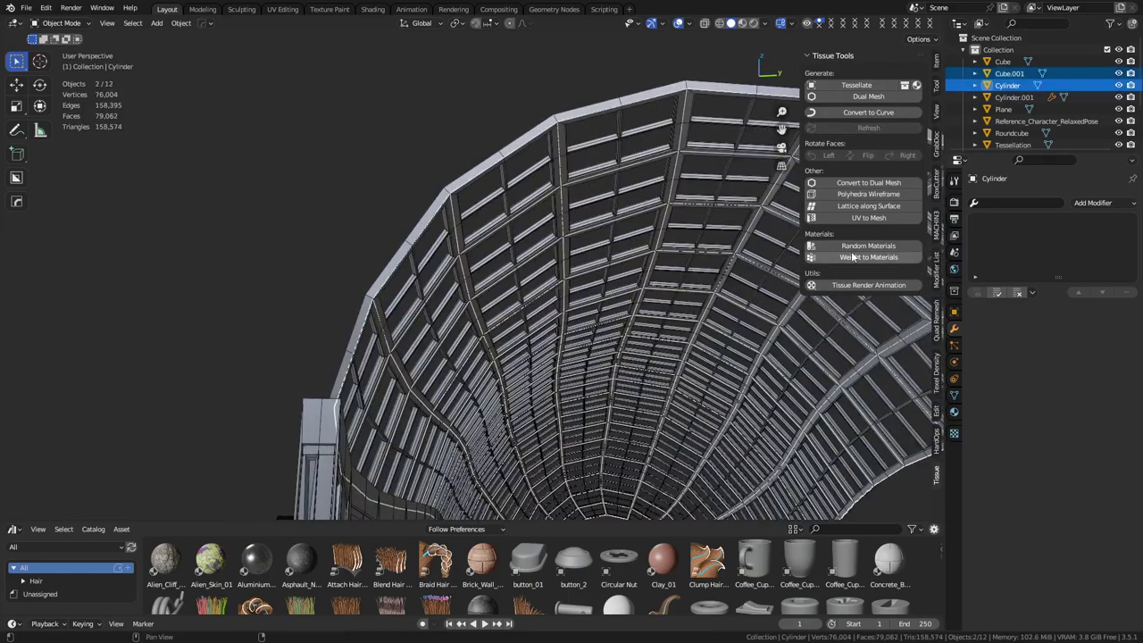
Step: Tessellate the slabs over the arched roof with Quad fill mode, Relative thickness, scale 0.77 and offset 0.72, and inspect the panelling
left_click(857, 85)
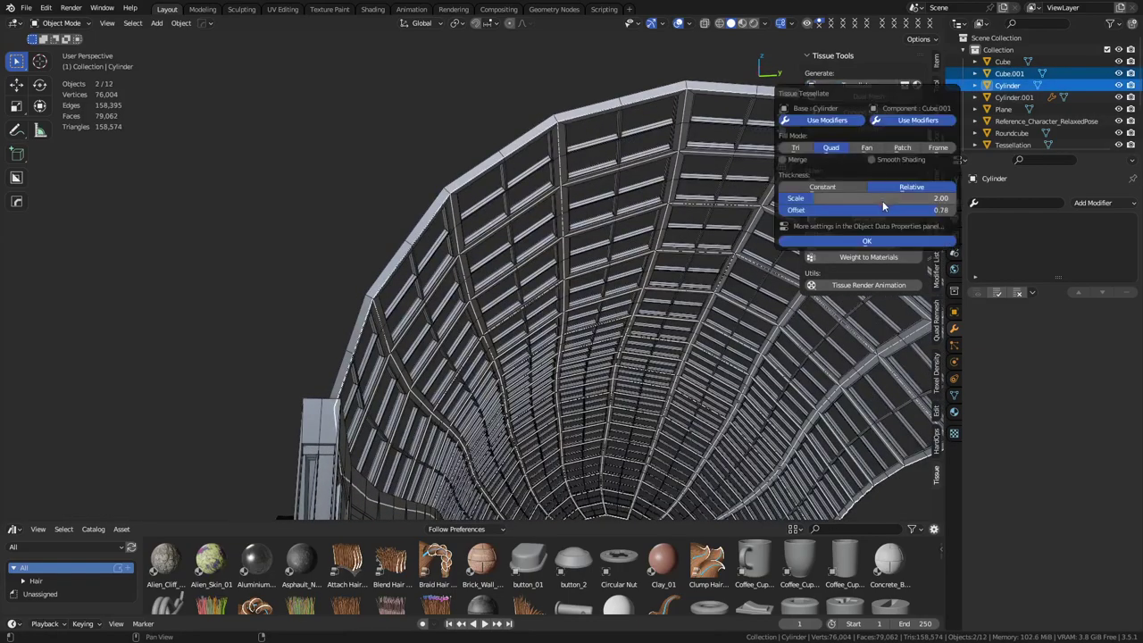
left_click_drag(879, 200, 826, 200)
left_click_drag(802, 201, 844, 210)
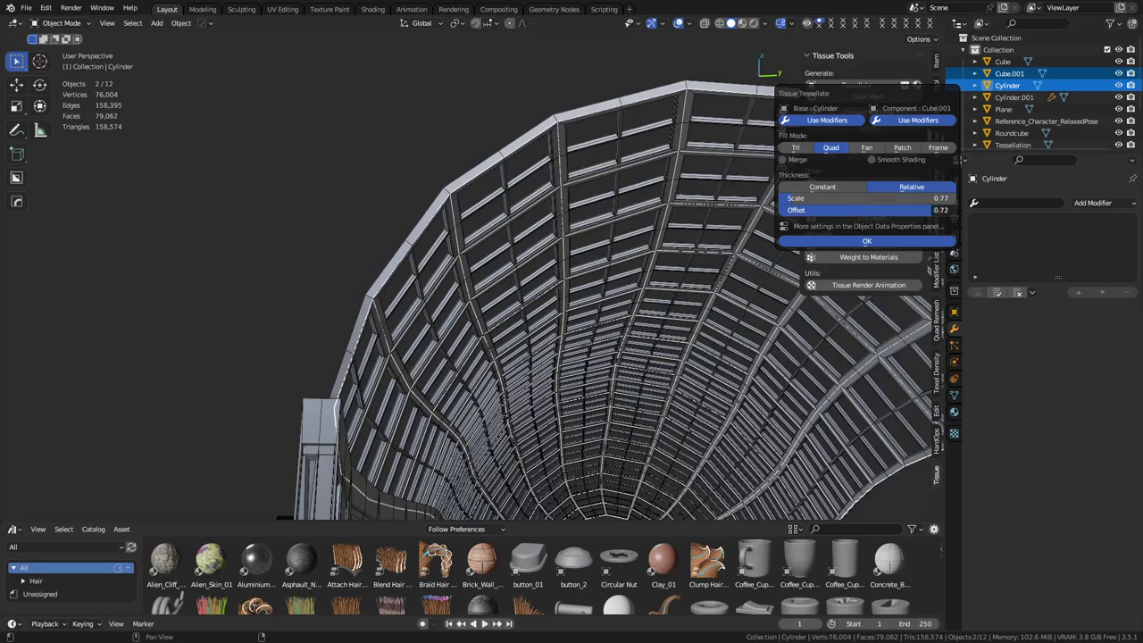
left_click(923, 243)
middle_click_drag(589, 259, 682, 329)
left_click(644, 398)
scroll(625, 397, "down", 3)
mouse_move(473, 395)
middle_mouse_down()
mouse_move(633, 392)
mouse_move(424, 251)
mouse_move(359, 385)
mouse_move(439, 366)
mouse_move(470, 384)
middle_mouse_up()
scroll(436, 357, "down", 5)
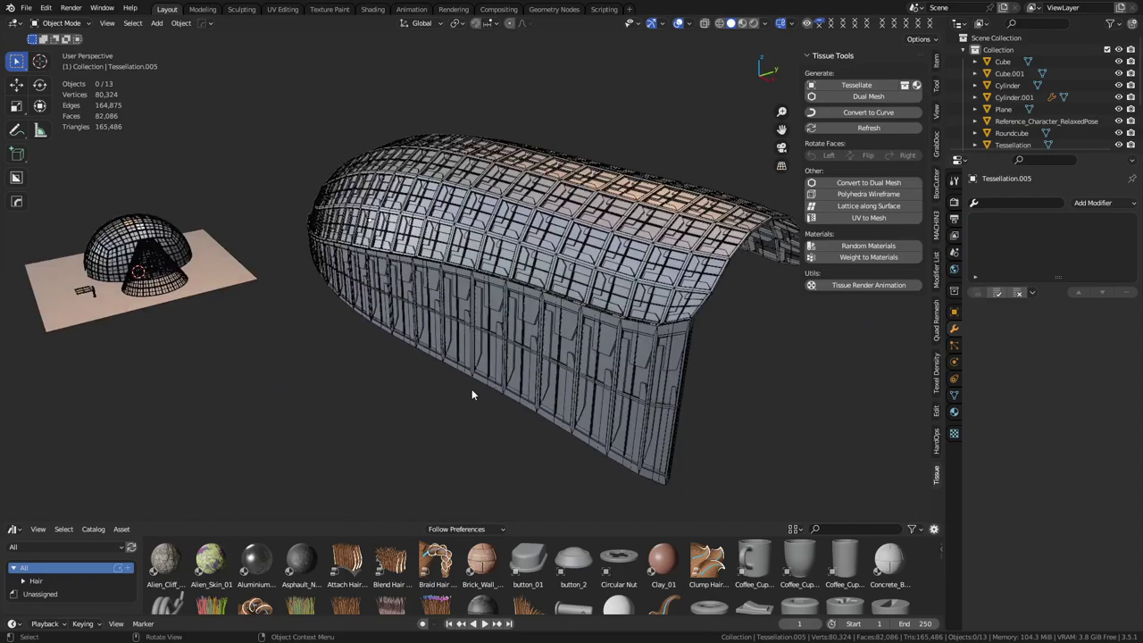
Step: Save the scene as Tissue.blend in the Unity project's _temp folder, overwriting the existing file
key("ctrl+s")
left_click(502, 454)
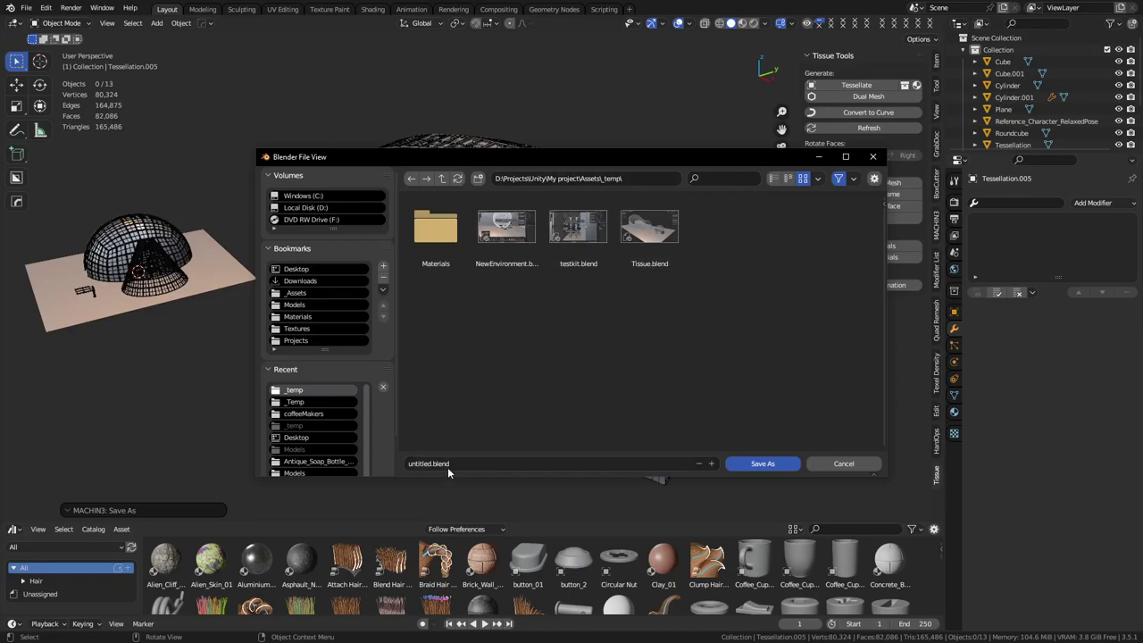
left_click(654, 239)
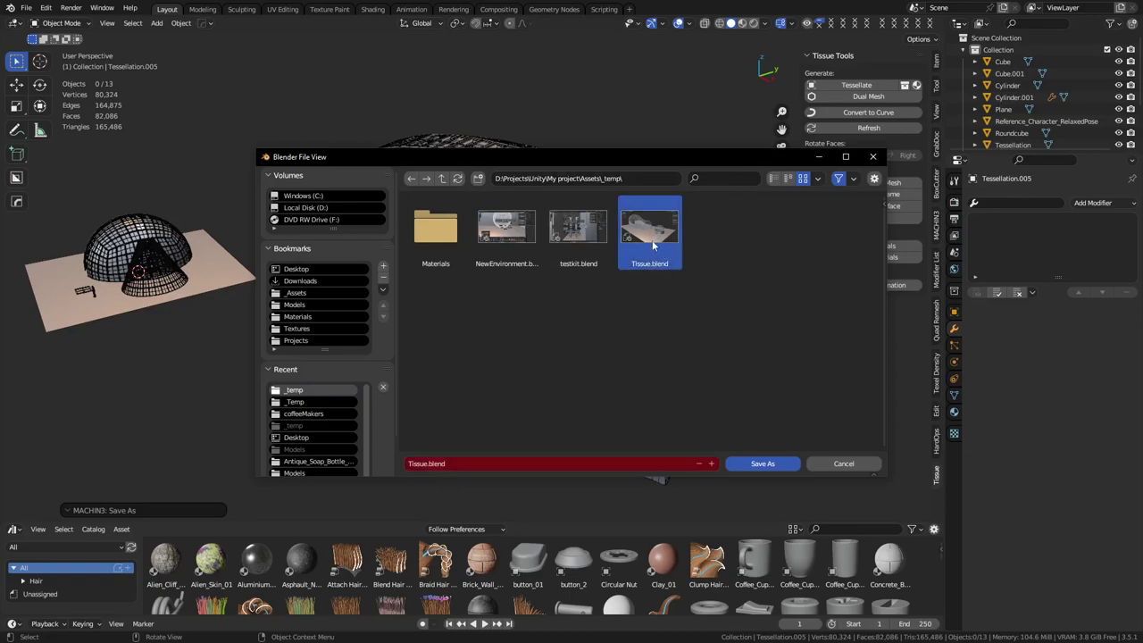
double_click(654, 240)
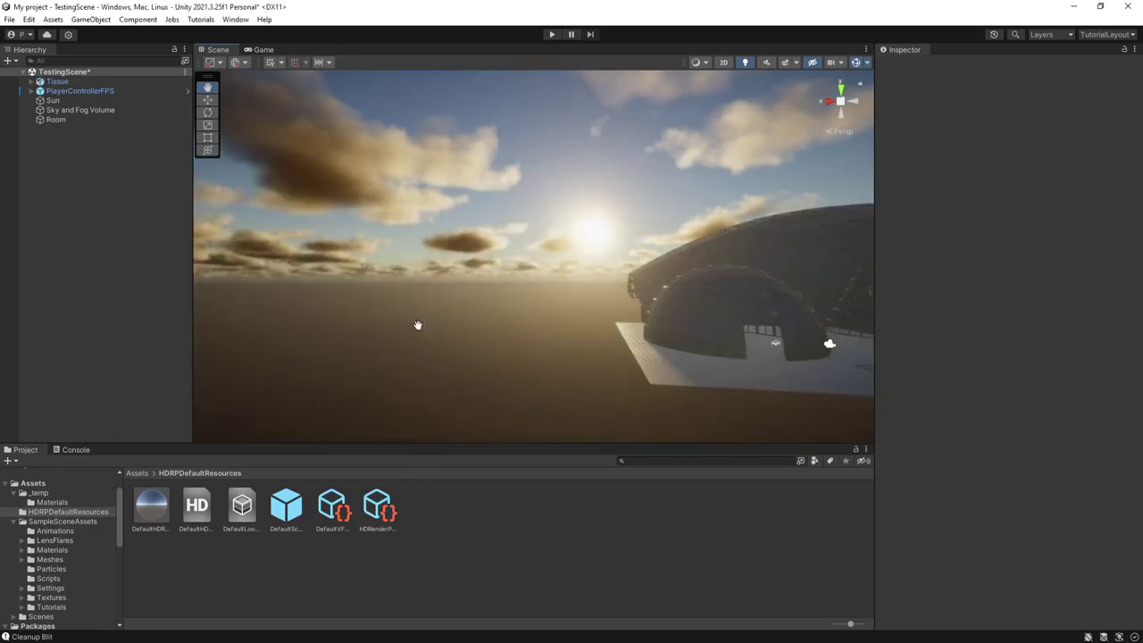
Step: Switch to Unity, examine the Tissue dome, cone and arched shell in the scene, and open the _temp asset folder
left_click_drag(416, 324, 602, 358, "alt")
key("w")
mouse_move(602, 358)
right_mouse_down()
mouse_move(518, 366)
mouse_move(515, 354)
mouse_move(149, 340)
mouse_move(140, 248)
mouse_move(637, 318)
mouse_move(583, 444)
mouse_move(589, 408)
mouse_move(533, 401)
mouse_move(702, 428)
mouse_move(882, 400)
mouse_move(982, 400)
mouse_move(763, 408)
mouse_move(794, 414)
mouse_move(513, 313)
mouse_move(712, 365)
mouse_move(349, 467)
right_mouse_up()
key("d")
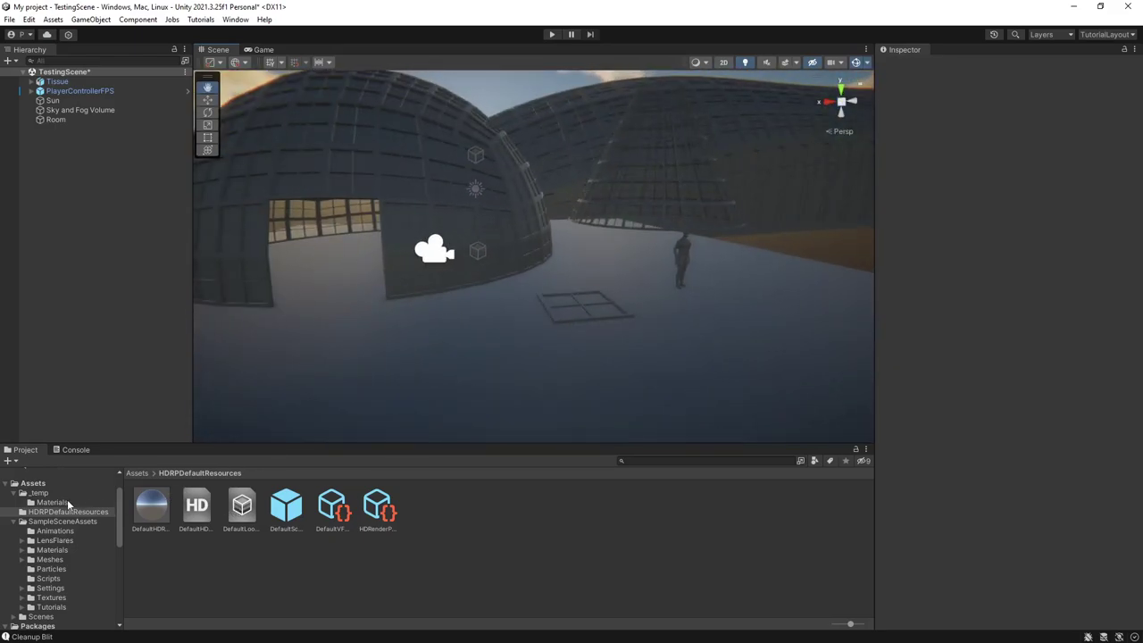
left_click(55, 492)
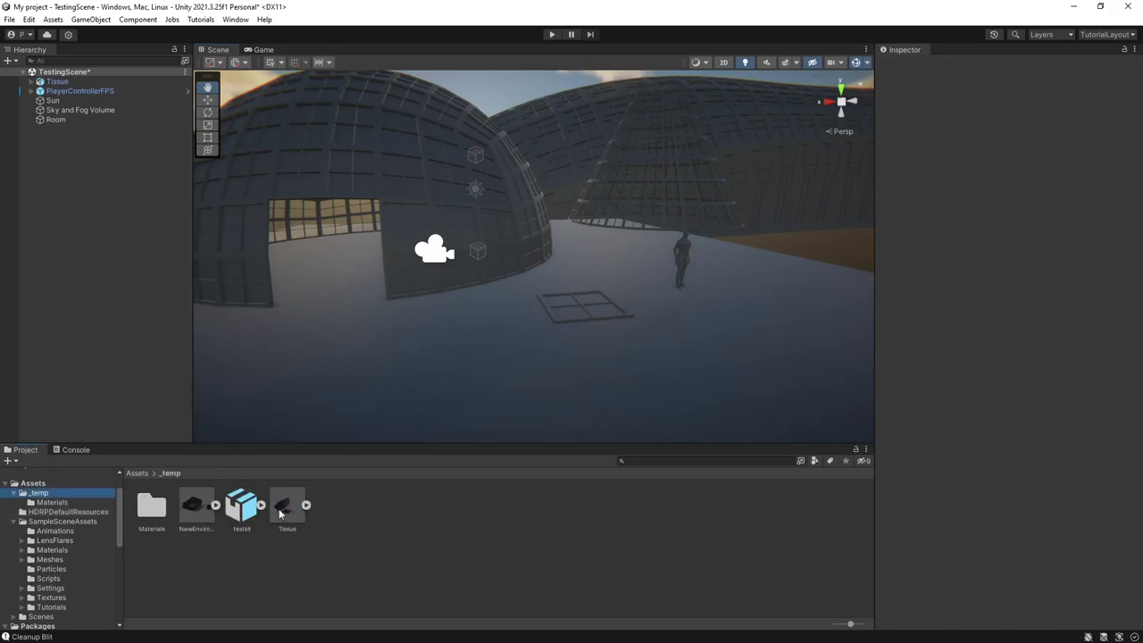
key("s")
right_click_drag(533, 340, 441, 304)
right_click_drag(582, 256, 368, 341)
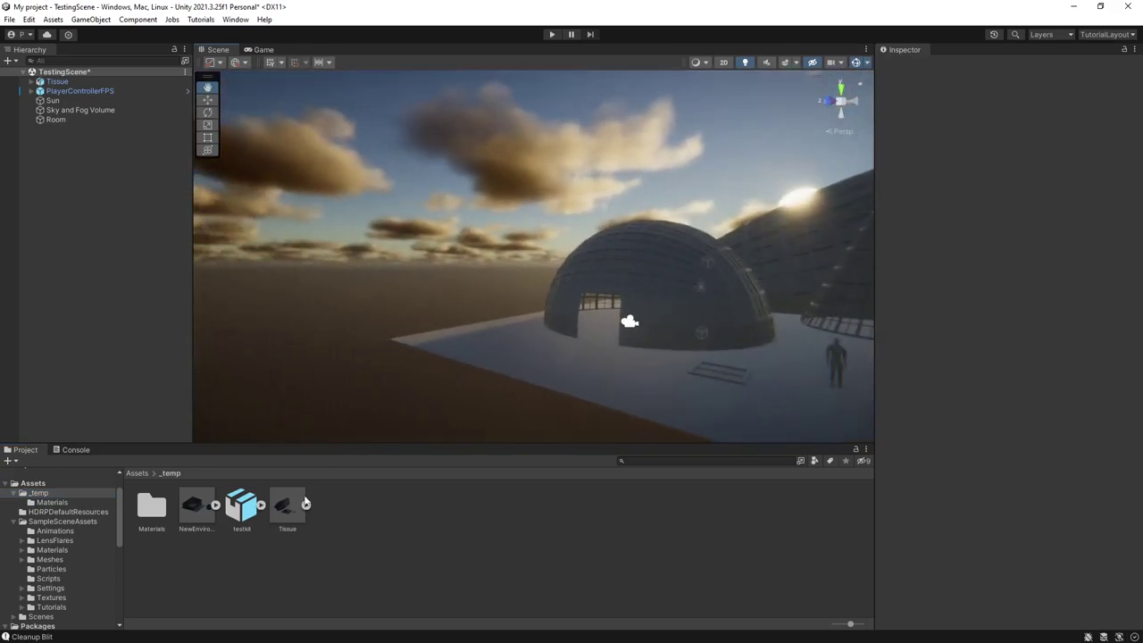
Step: Add the NewEnvironment model to the scene and move it to about X 31.03, Z -3.36
left_click_drag(193, 513, 502, 342)
key("s")
right_click_drag(502, 342, 520, 359)
key("w")
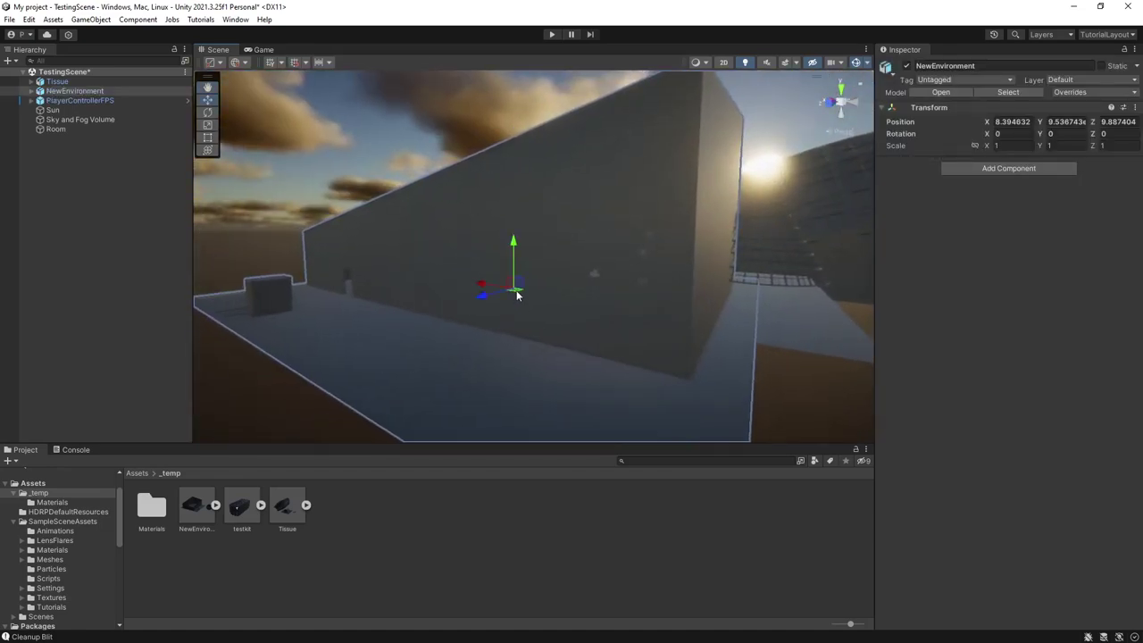
left_click_drag(516, 294, 457, 266)
Step: Examine the interior of the NewEnvironment building and its surroundings at ground level
key("w")
right_click_drag(530, 312, 803, 291)
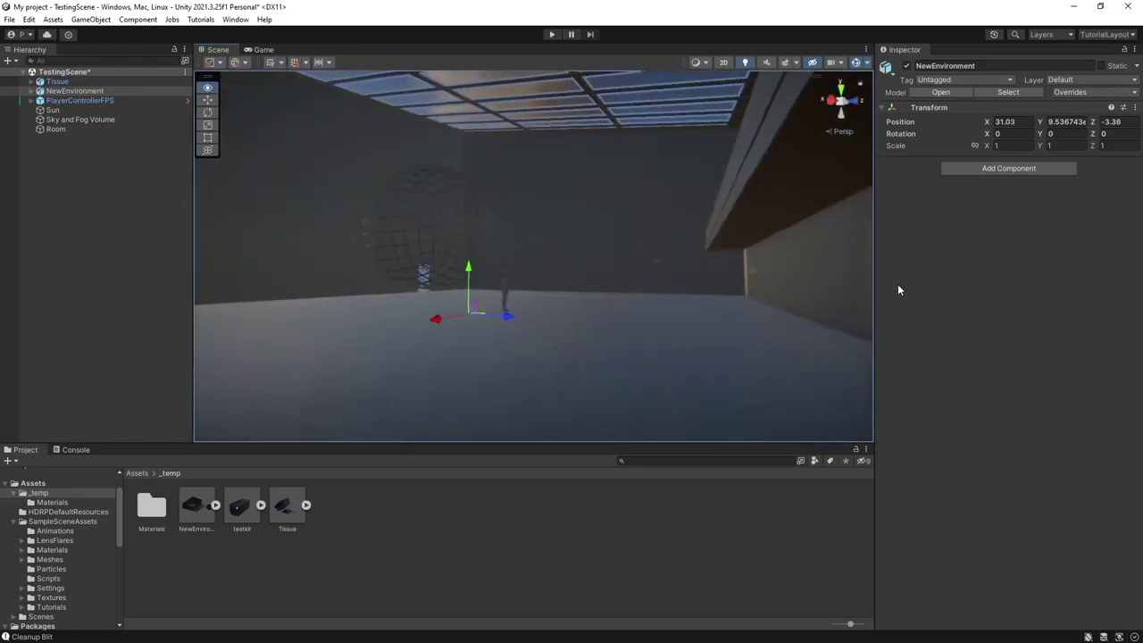
right_click_drag(897, 284, 982, 259)
key("w")
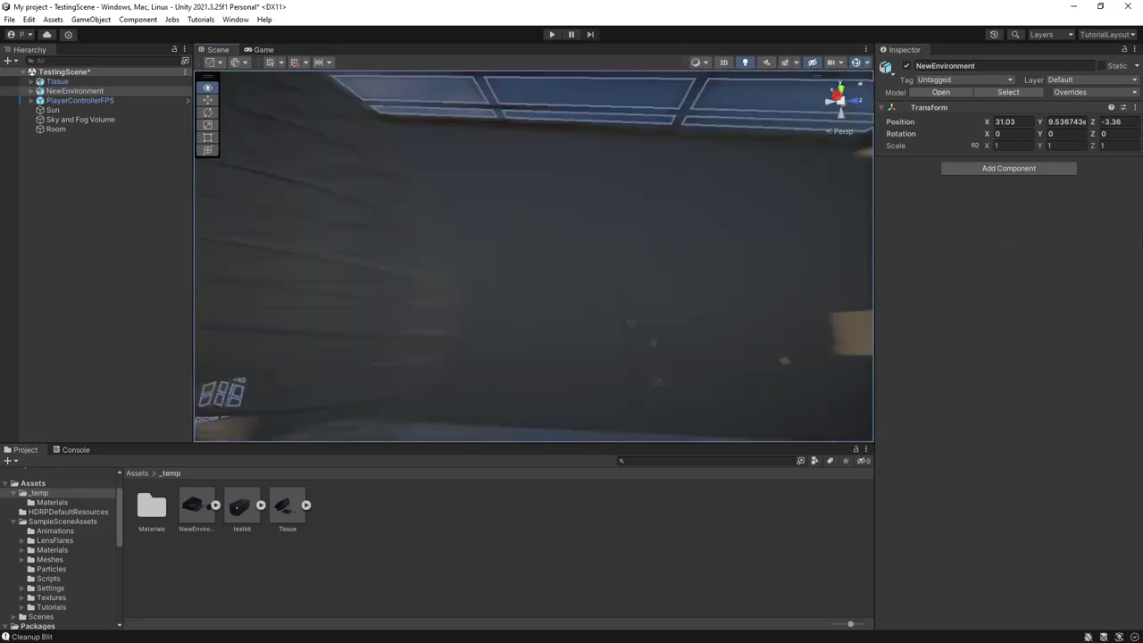
right_click_drag(836, 247, 393, 354)
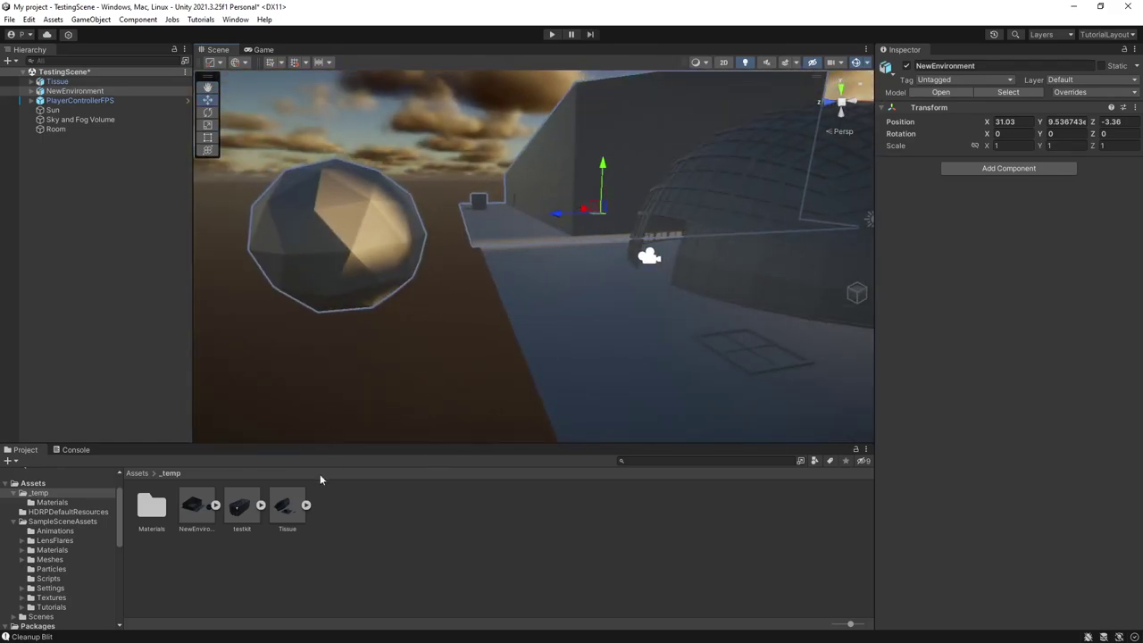
Step: Add the testkit model to the scene at about X -0.52, Y -0.20, Z 18.79
left_click_drag(243, 512, 330, 366)
right_click_drag(331, 366, 711, 268)
right_click_drag(600, 280, 1141, 250)
right_click_drag(616, 259, 779, 382)
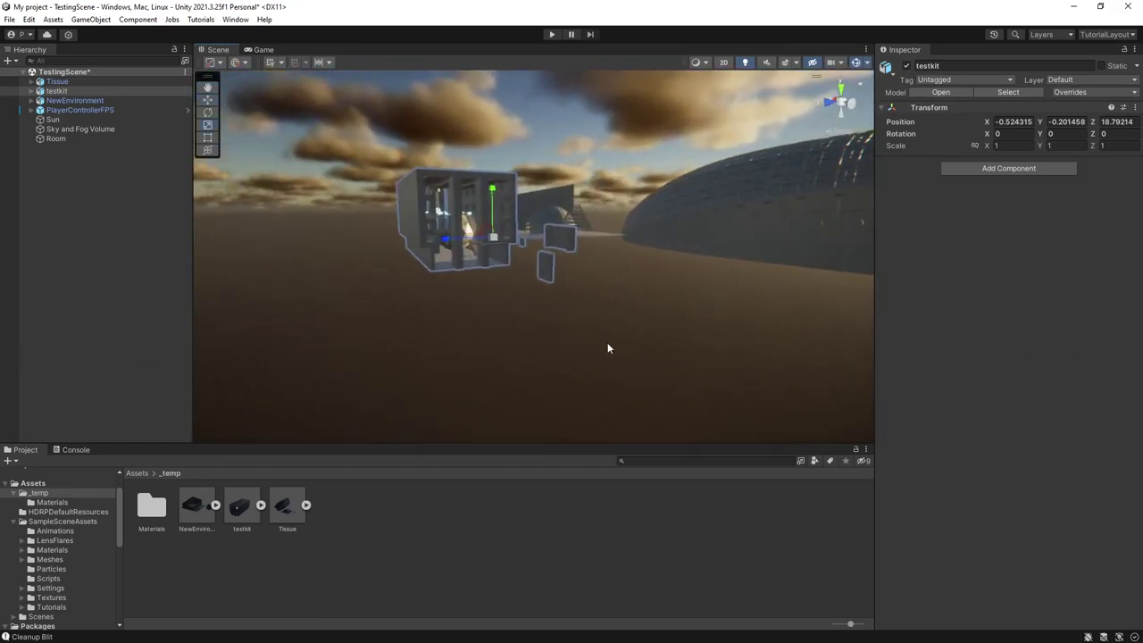
Step: Rotate the testkit model about 56.4° around Y and move it away from the other buildings to Z 66.5
key("e")
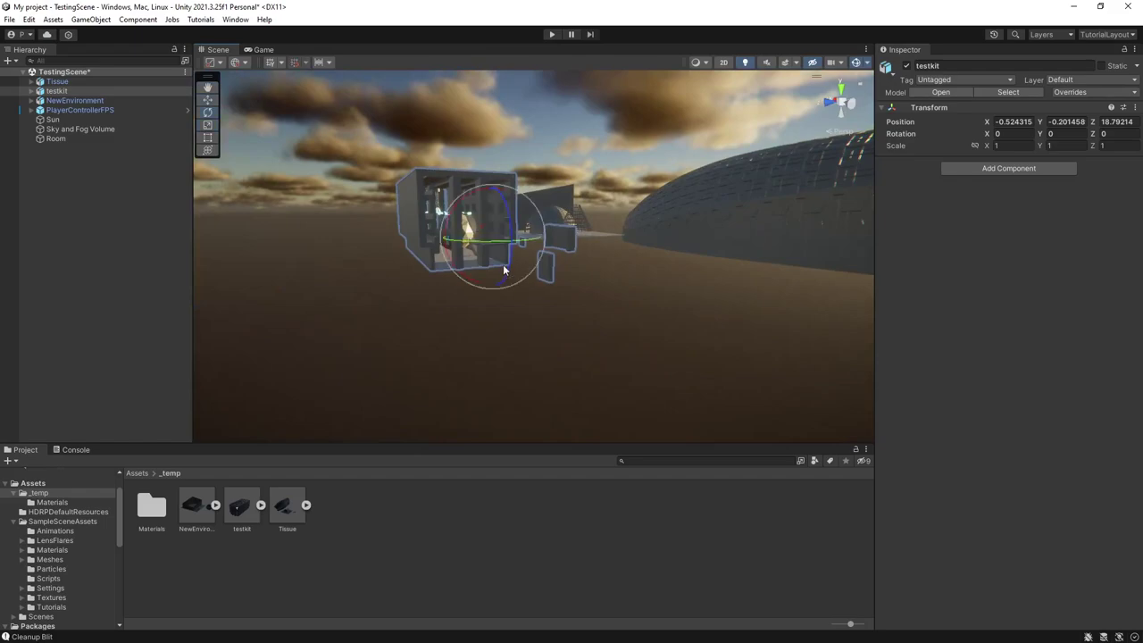
left_click_drag(491, 243, 201, 247)
key("w")
left_click(241, 253)
left_click(313, 251)
right_click_drag(451, 316, 500, 338)
left_click(417, 343)
key("w")
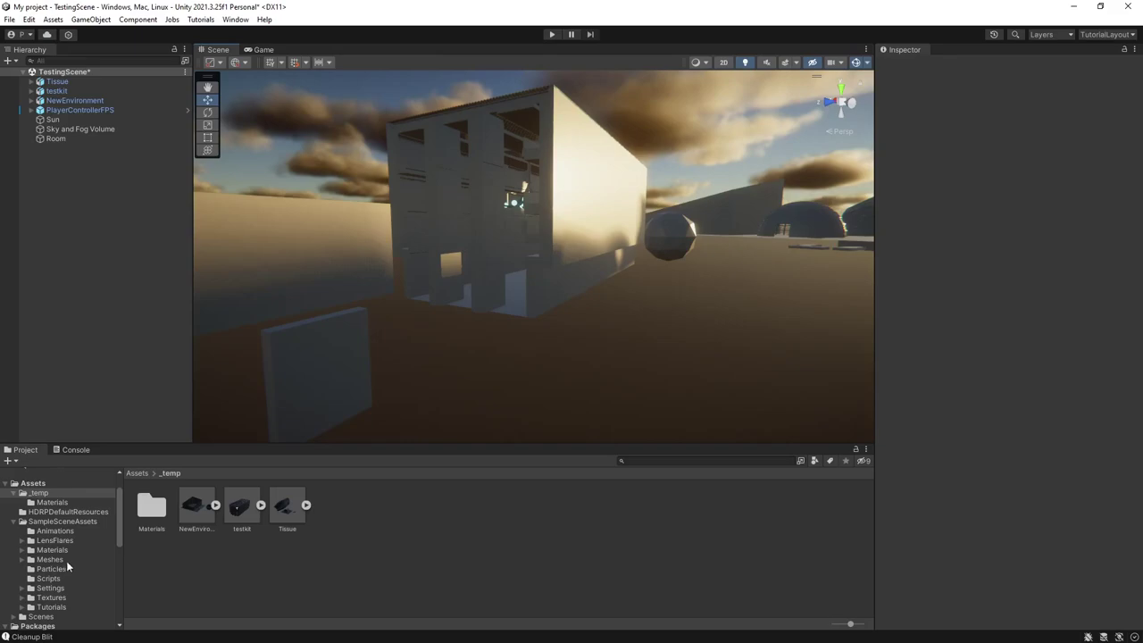
Step: Review the model import settings of the Tissue and testkit assets, including collider generation
left_click(543, 261)
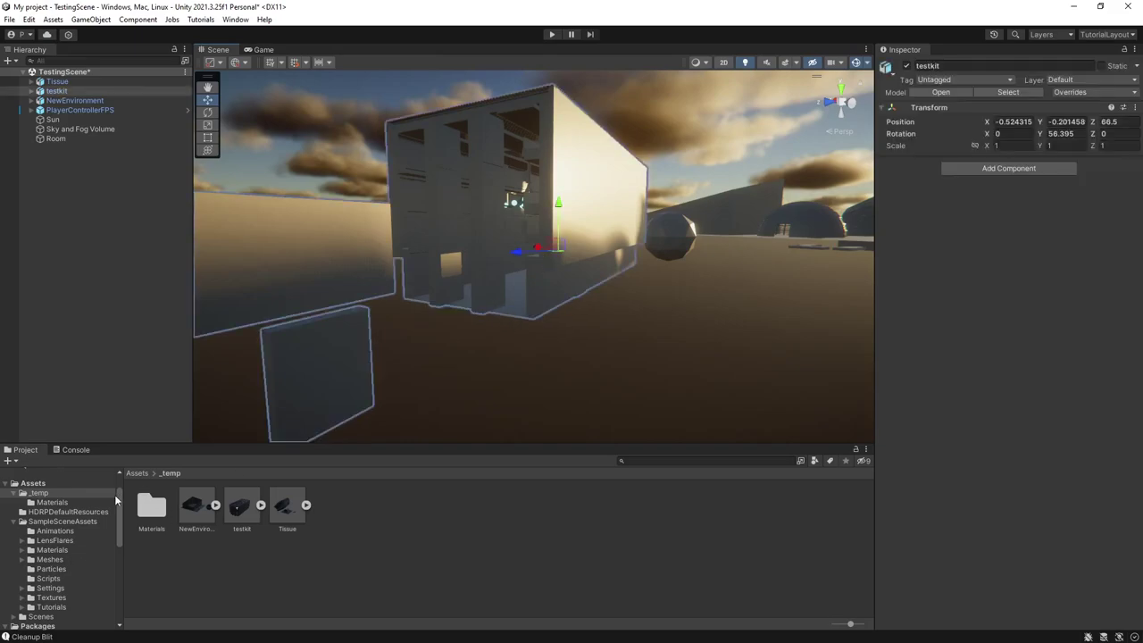
left_click(287, 507)
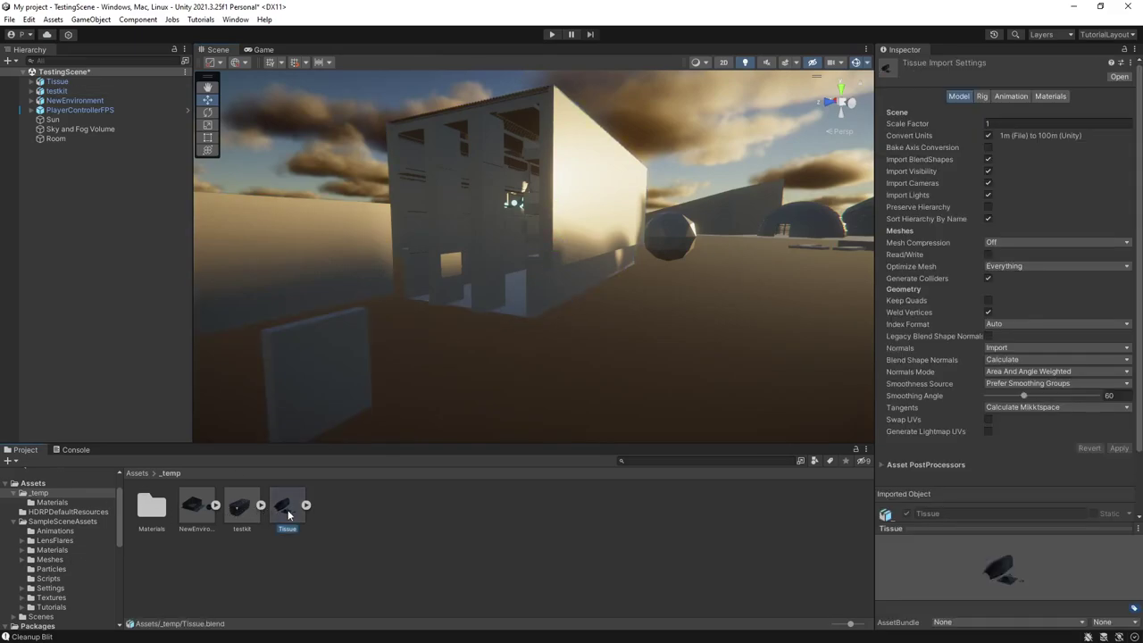
left_click(239, 510)
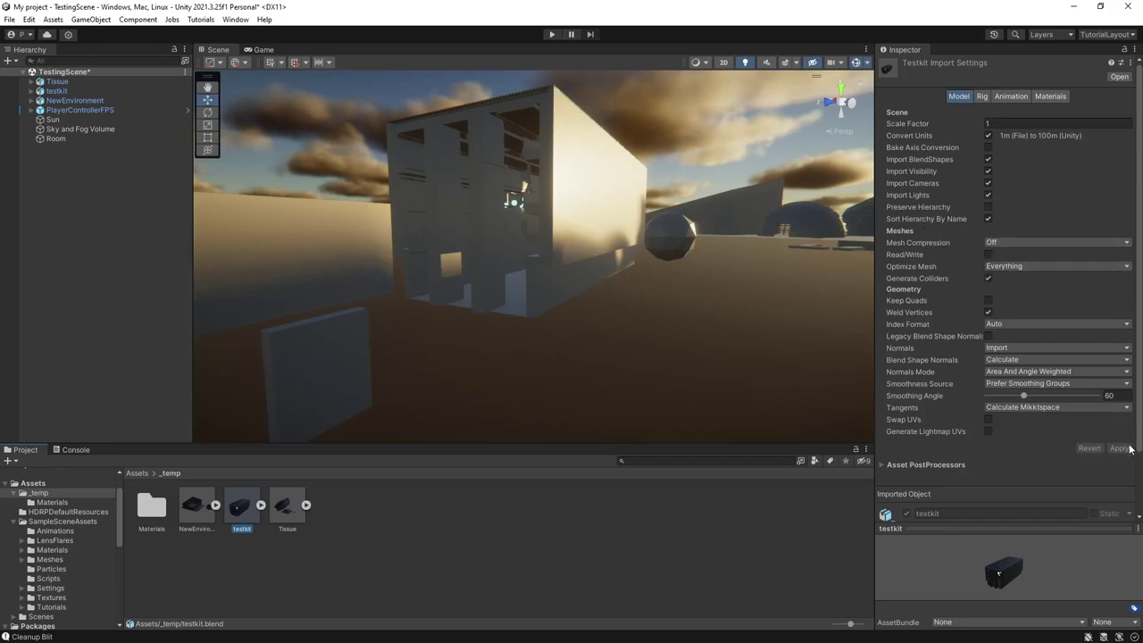
Step: Try placing the PlayerControllerFPS prefab from the Scripts folder beside the dome, and undo it
right_click_drag(721, 364, 625, 272)
key("w")
key("s")
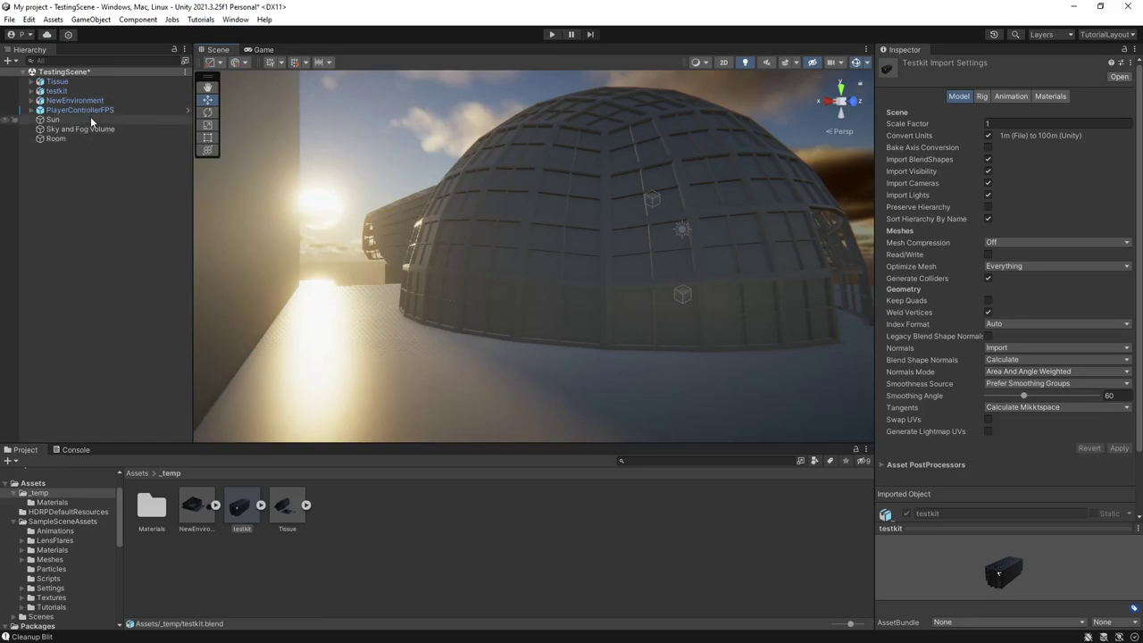
left_click(50, 579)
left_click(195, 507)
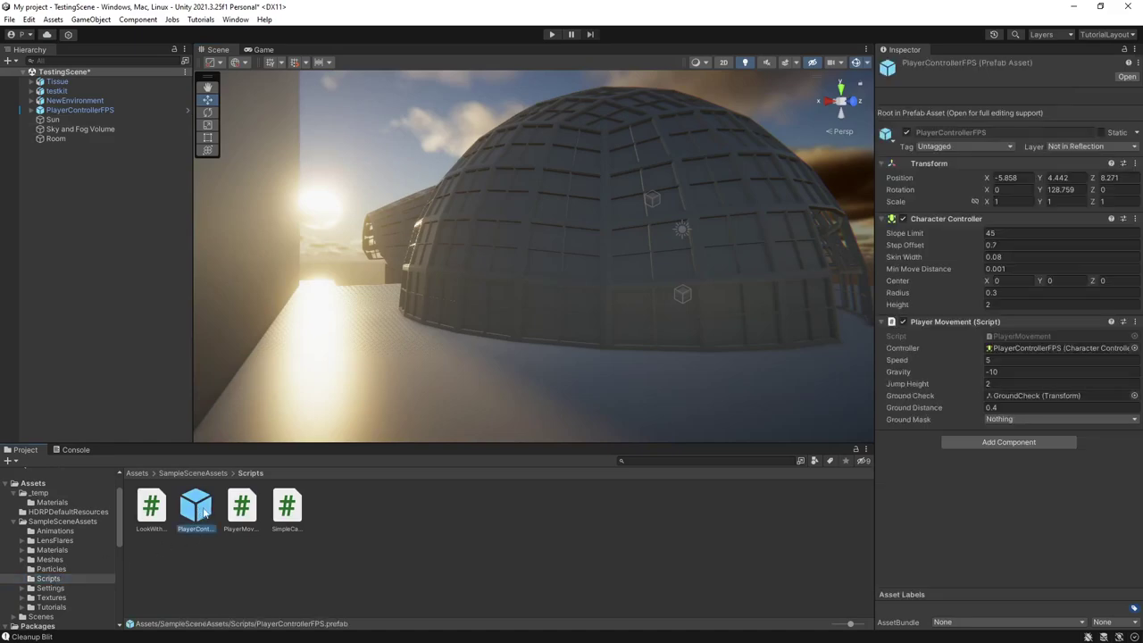
left_click_drag(414, 380, 445, 258)
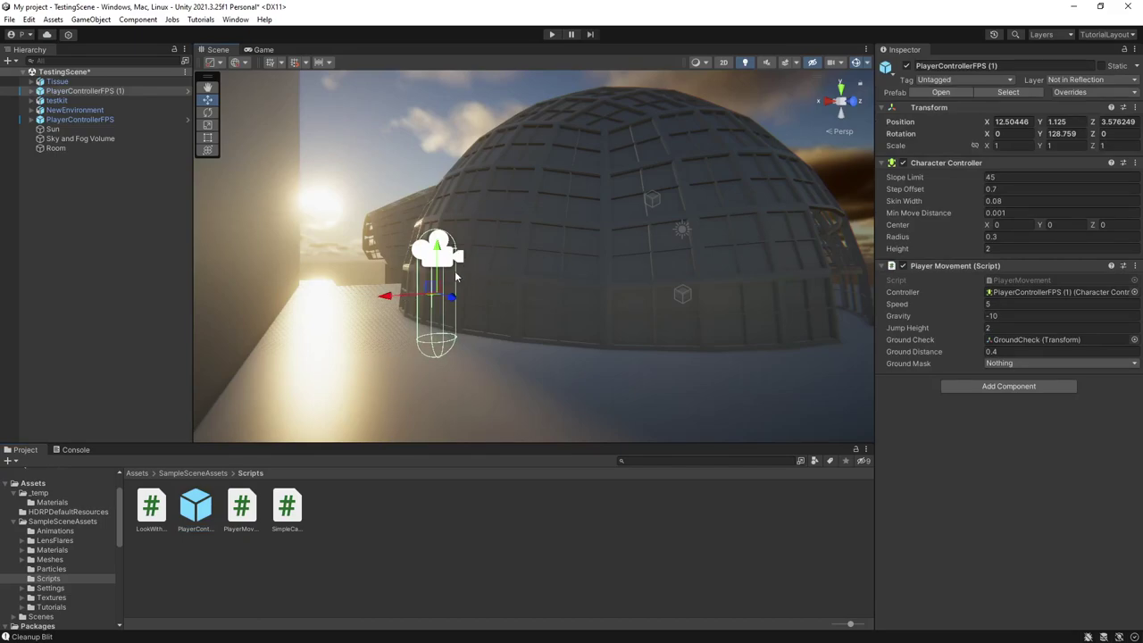
key("ctrl+z")
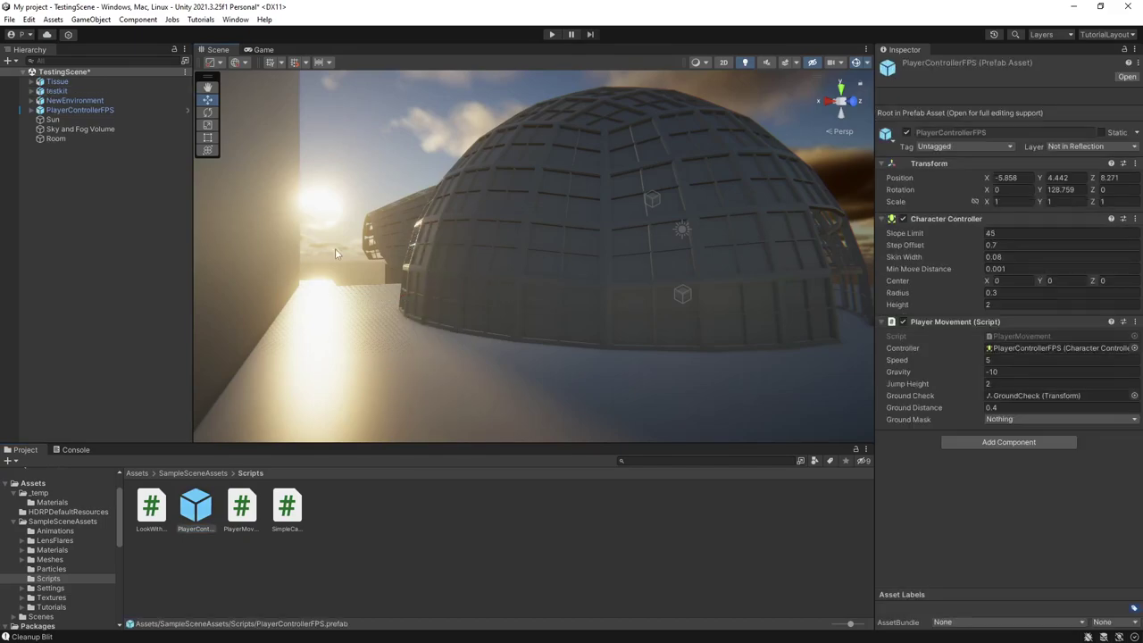
Step: Select the existing PlayerControllerFPS in the scene and frame it to check its placement on the ground plane
left_click(94, 82)
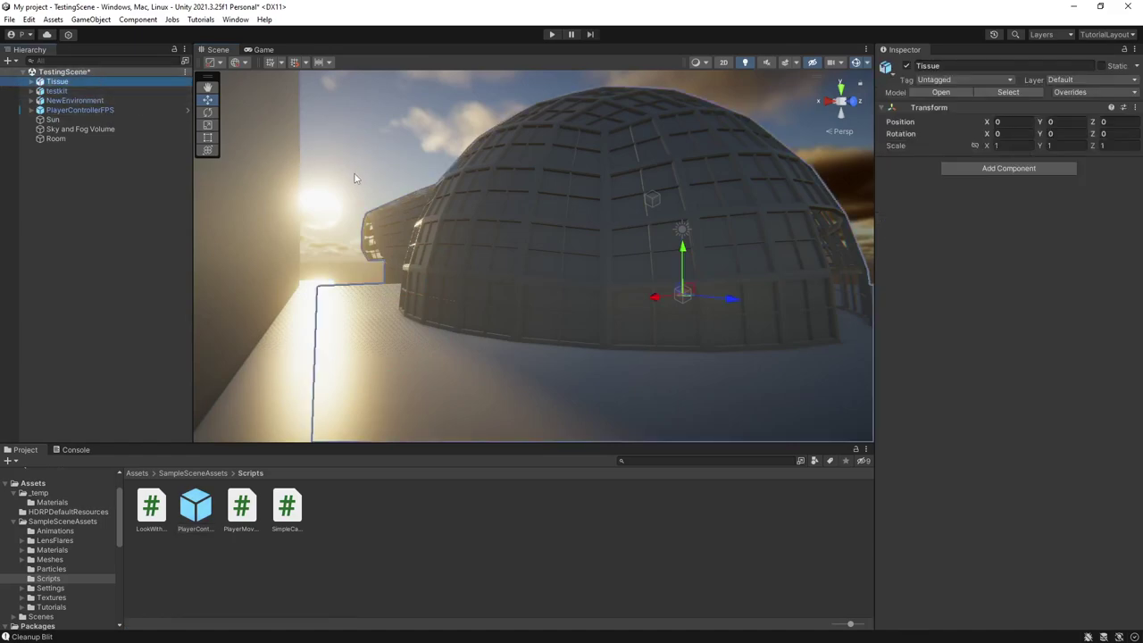
left_click(113, 109)
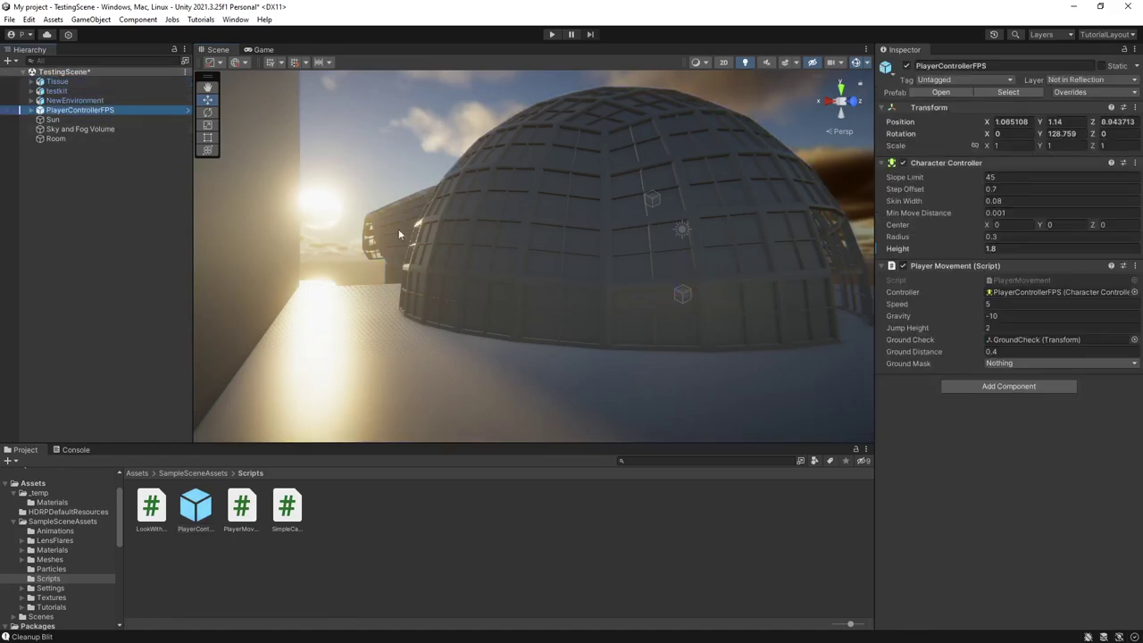
key("f")
left_click_drag(398, 229, 565, 222, "alt")
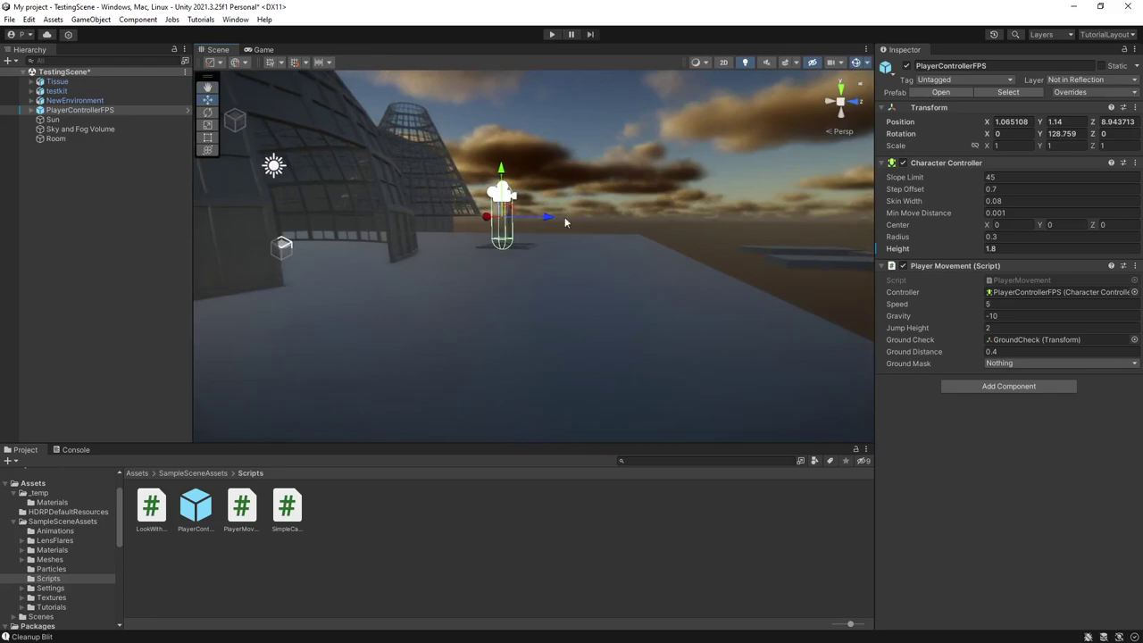
Step: Start play mode and walk the player through and around the glasshouse dome
left_click(551, 34)
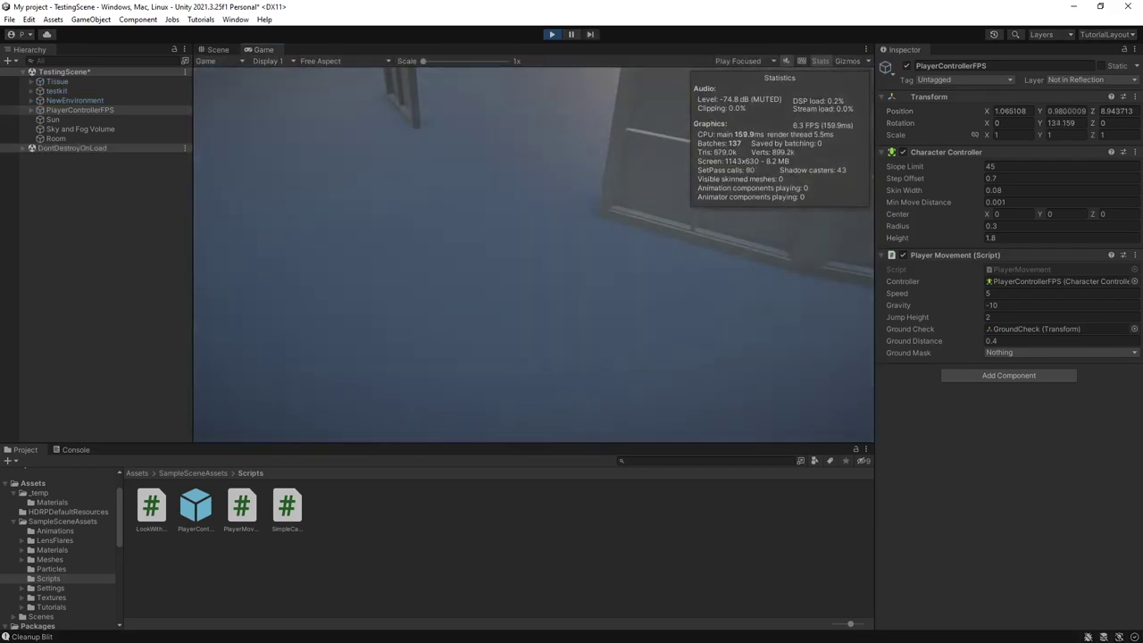
key("w")
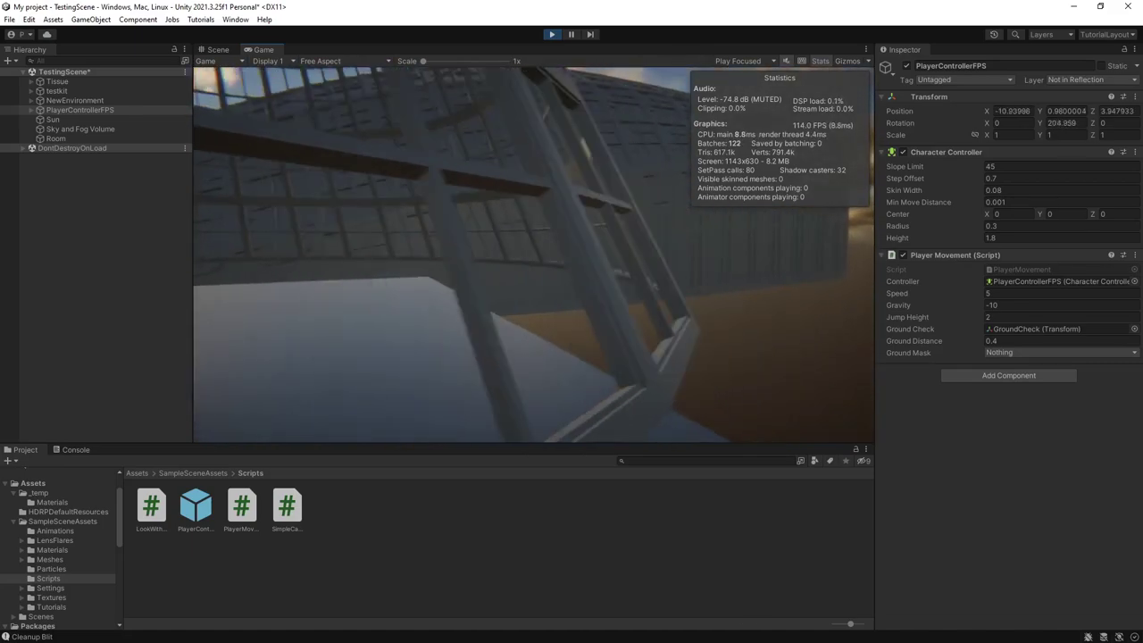
key("a")
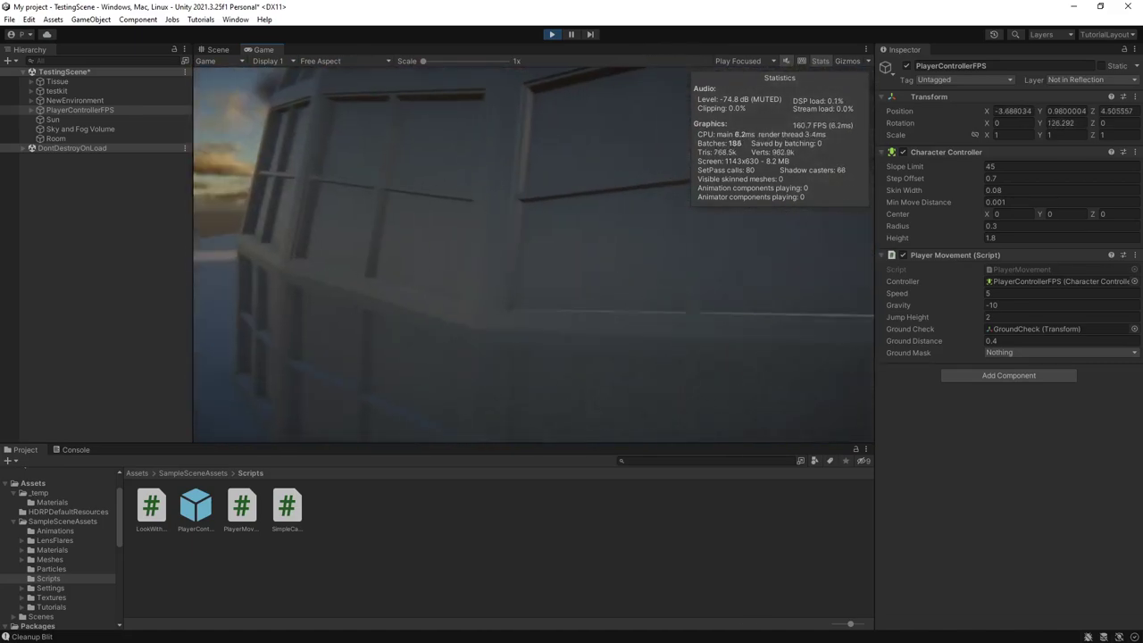
key("a")
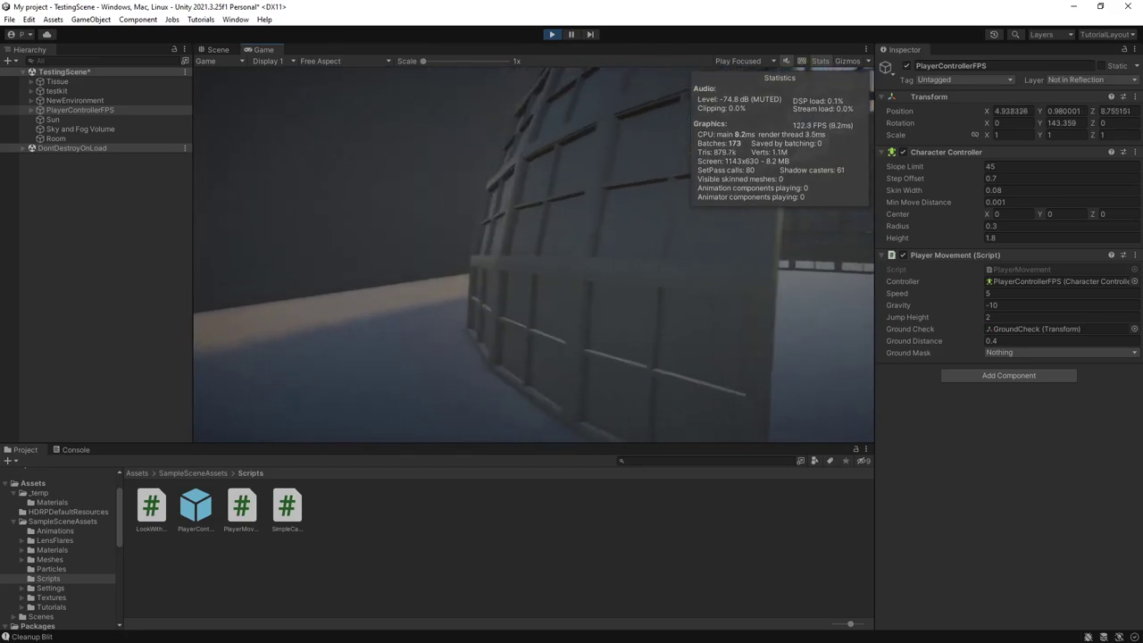
key("a")
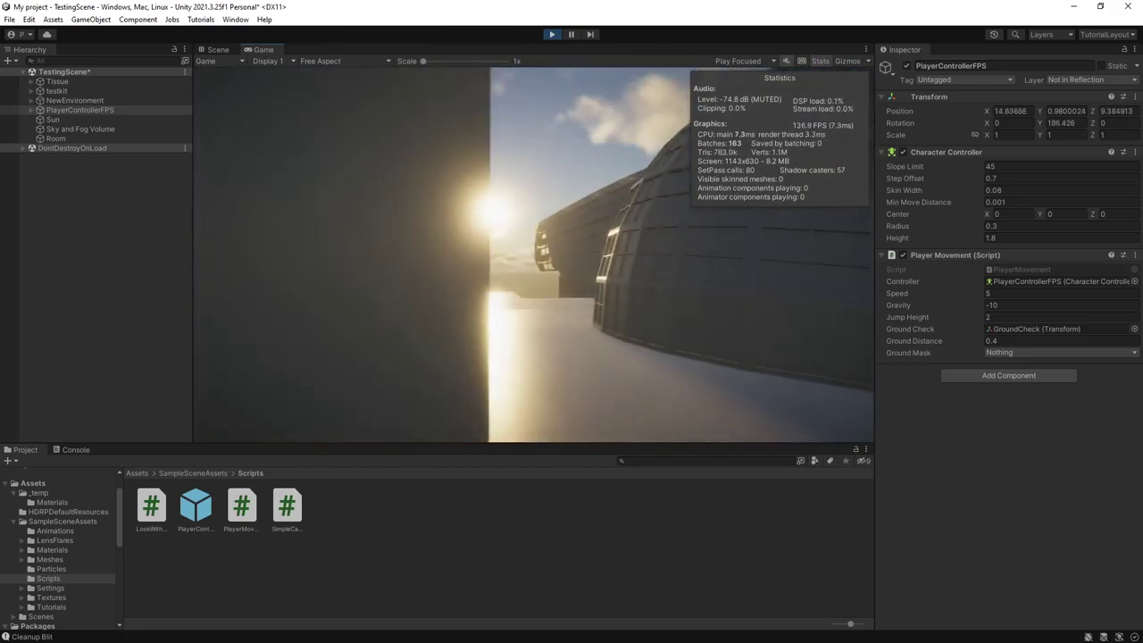
key("a")
key("w")
Step: Walk the player past the faceted sphere to view the testkit and NewEnvironment buildings, and stop play mode
key("d")
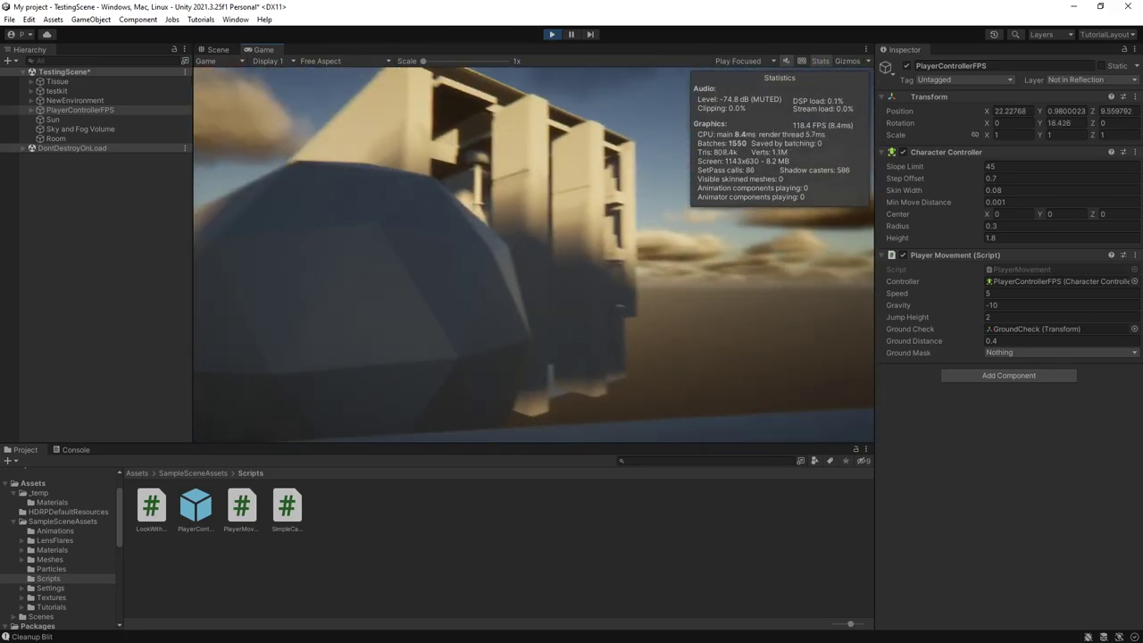
key("d")
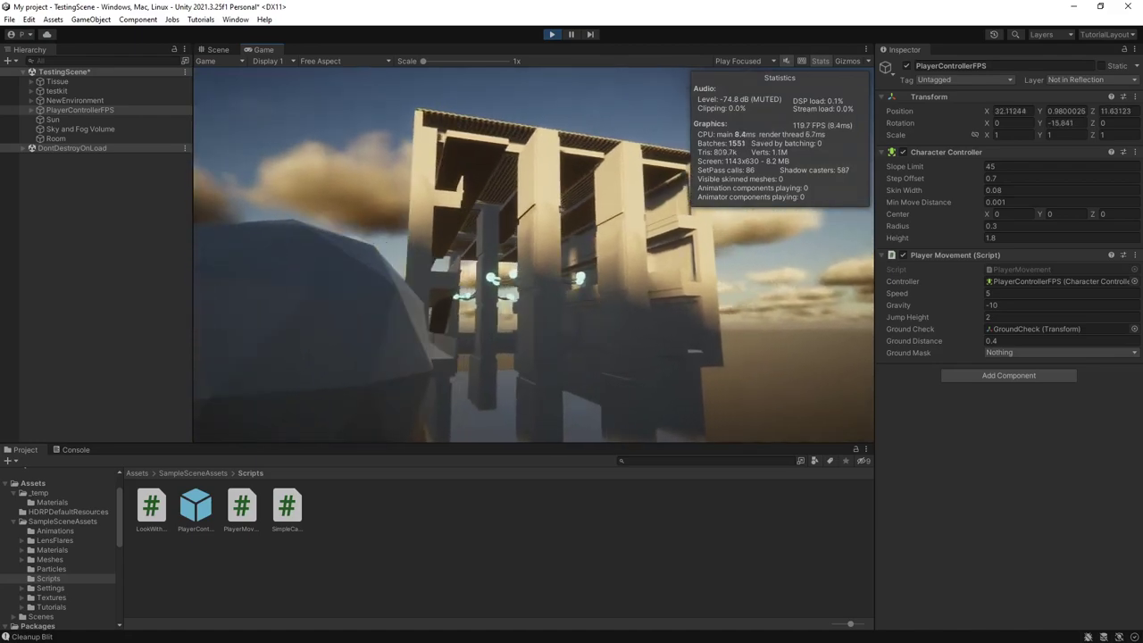
key("d")
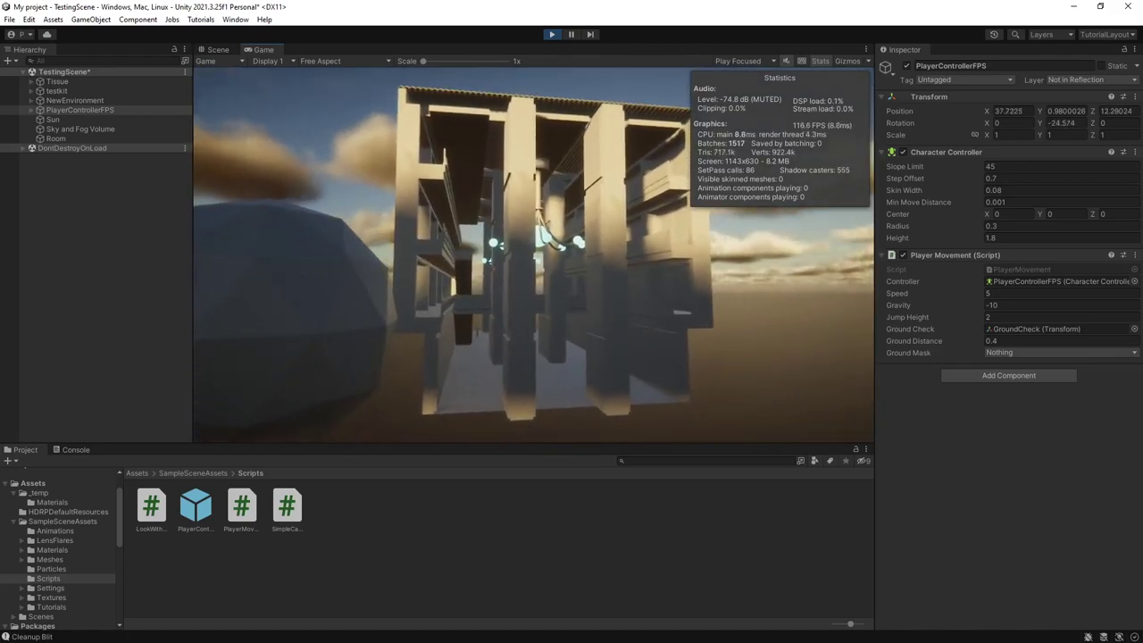
key("d")
key("w")
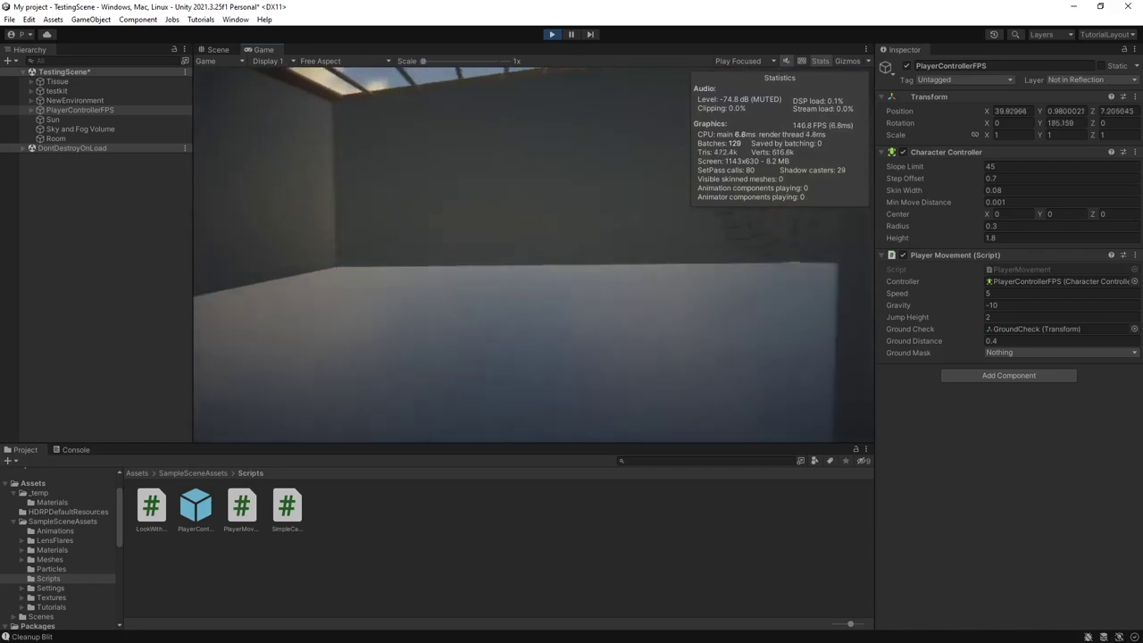
key("d")
key("w")
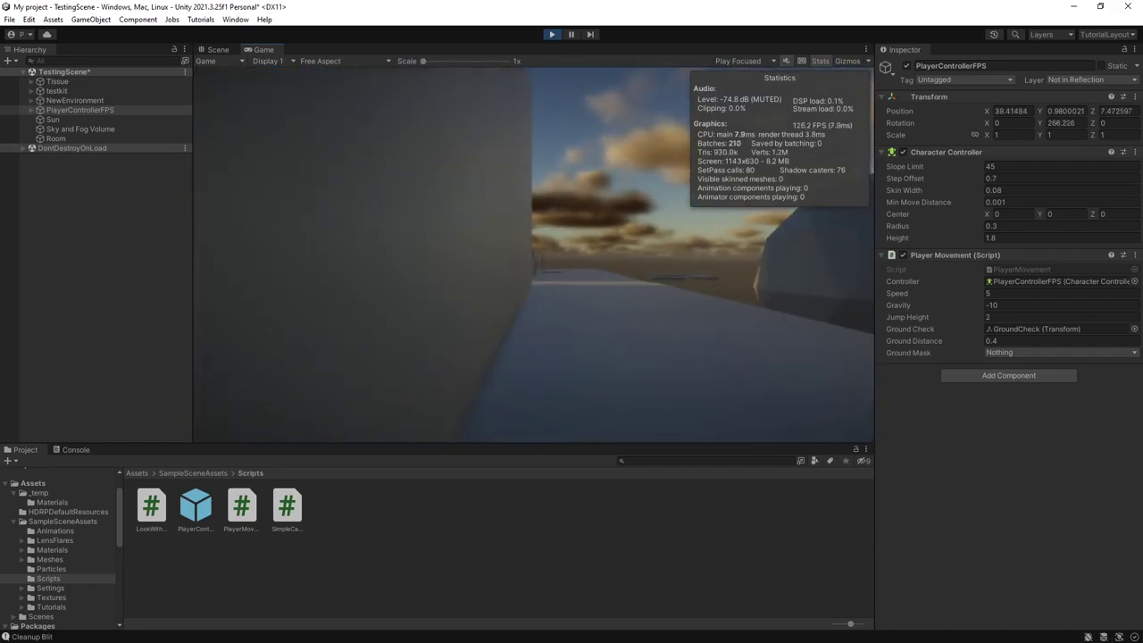
key("w")
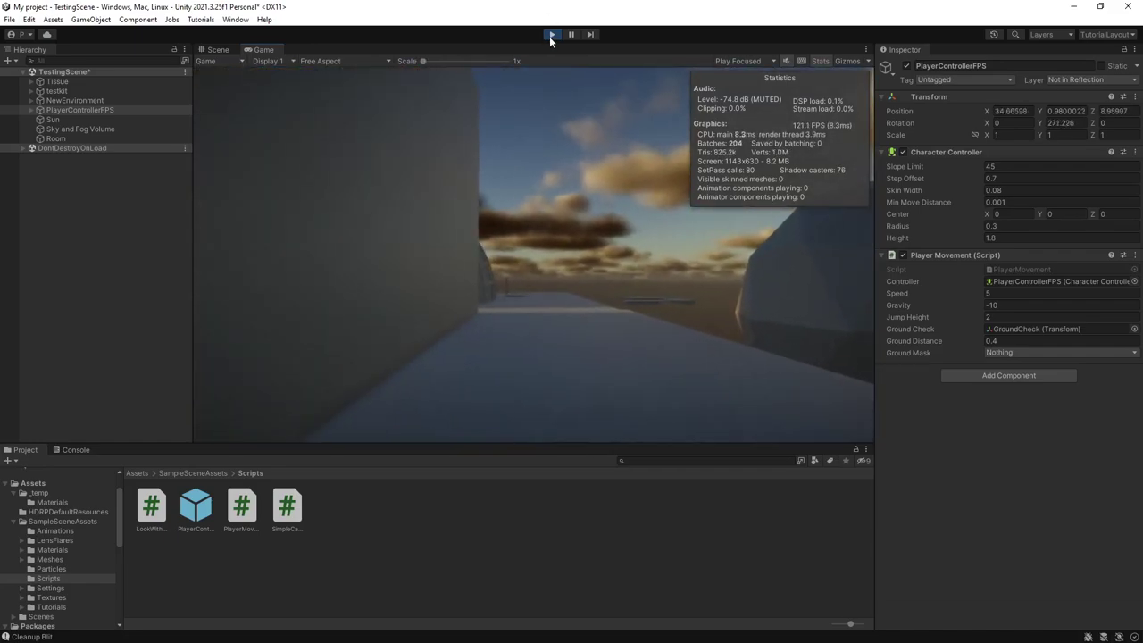
left_click(551, 35)
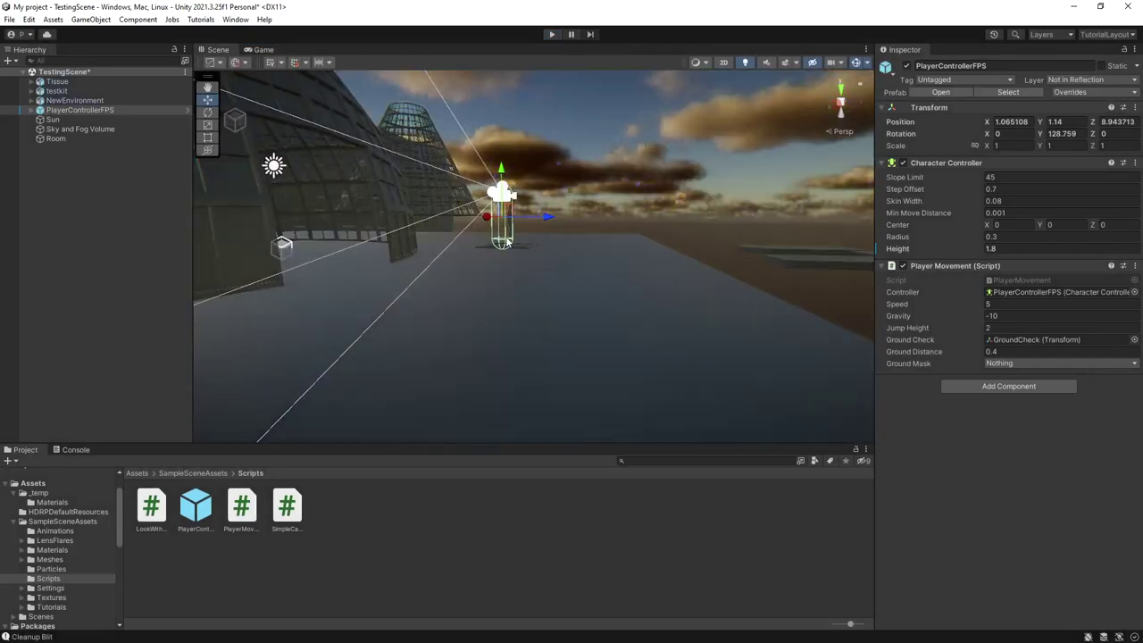
Step: Set the Character Controller radius of PlayerControllerFPS to 0.2
left_click(506, 242)
left_click(503, 200)
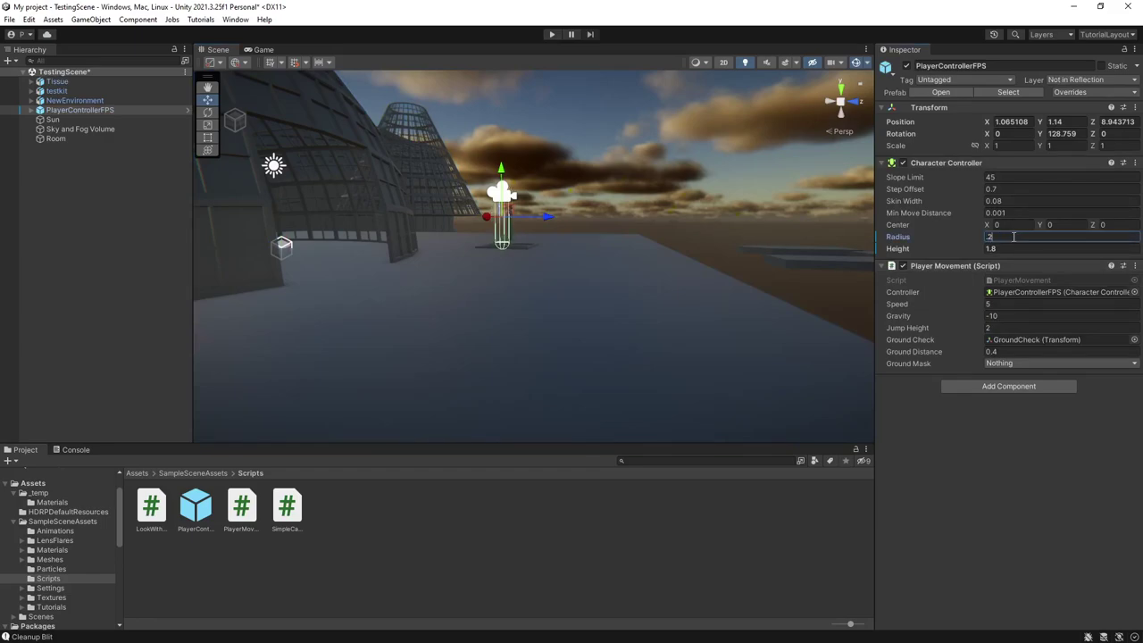
left_click(763, 219)
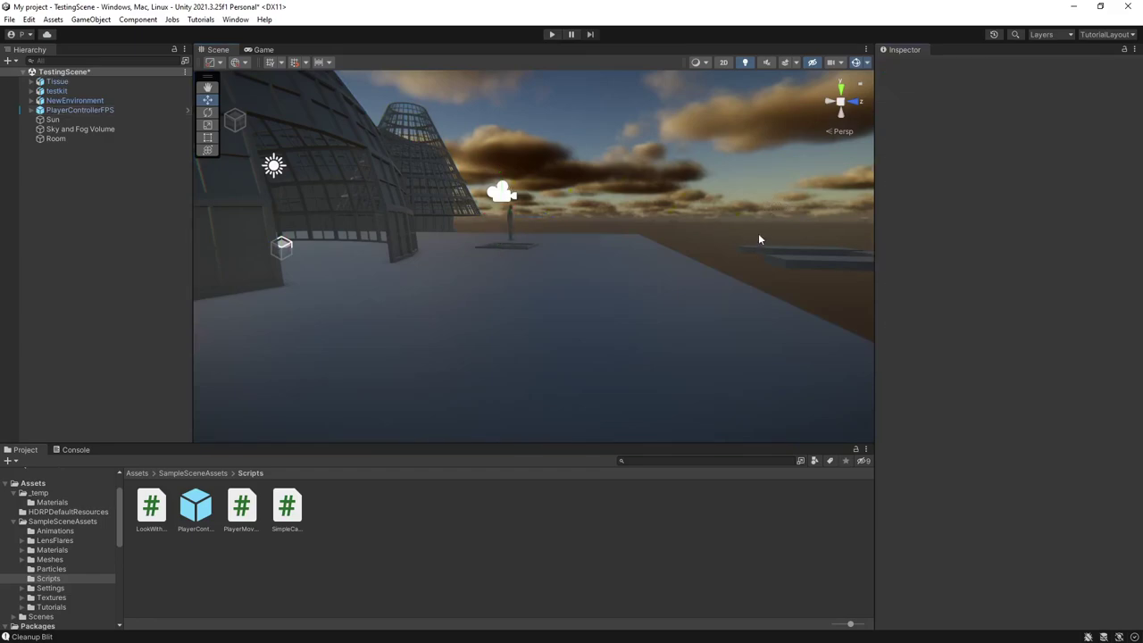
Step: Look over the NewEnvironment walls and the arched shell from outside, and select the Tissue model
right_click_drag(758, 238, 500, 212)
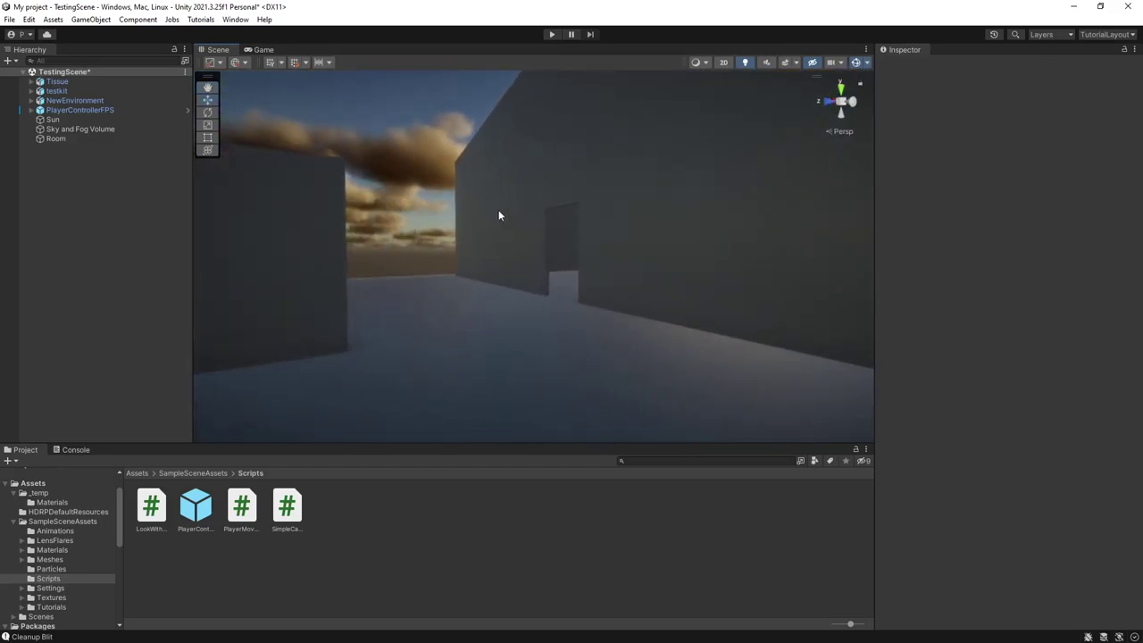
right_click_drag(498, 215, 663, 219)
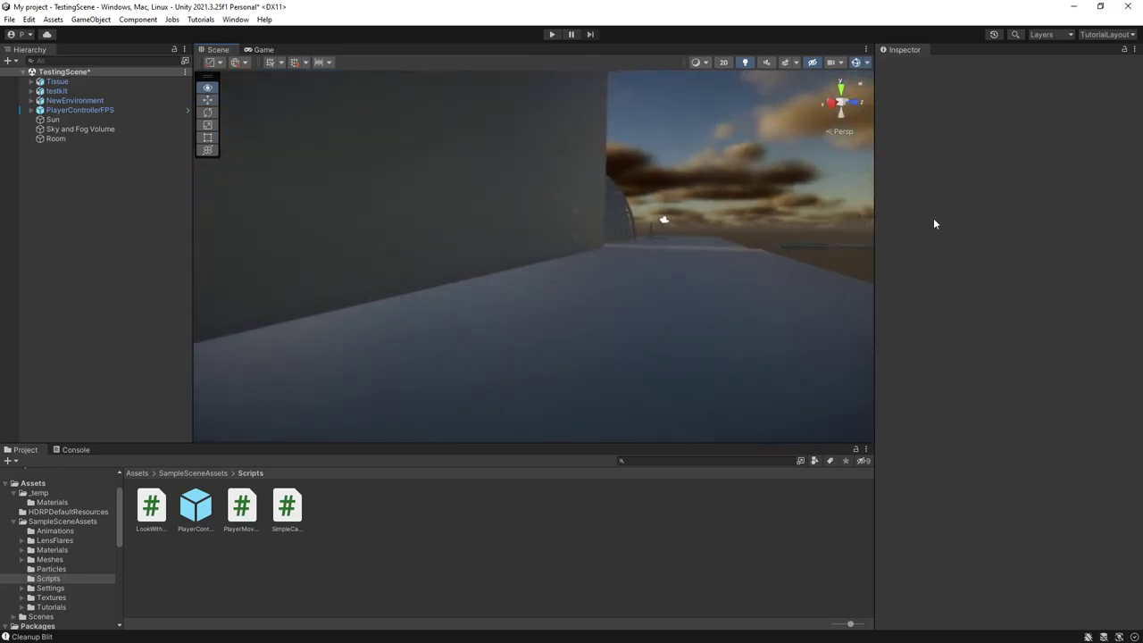
key("w")
right_click_drag(934, 219, 795, 207)
left_click(564, 246)
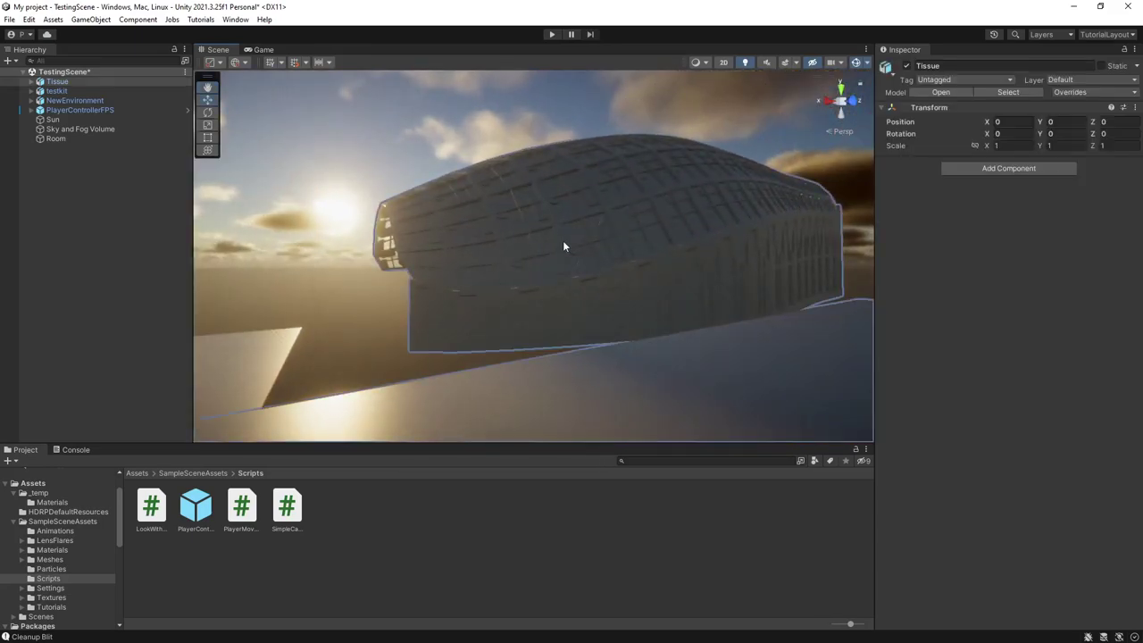